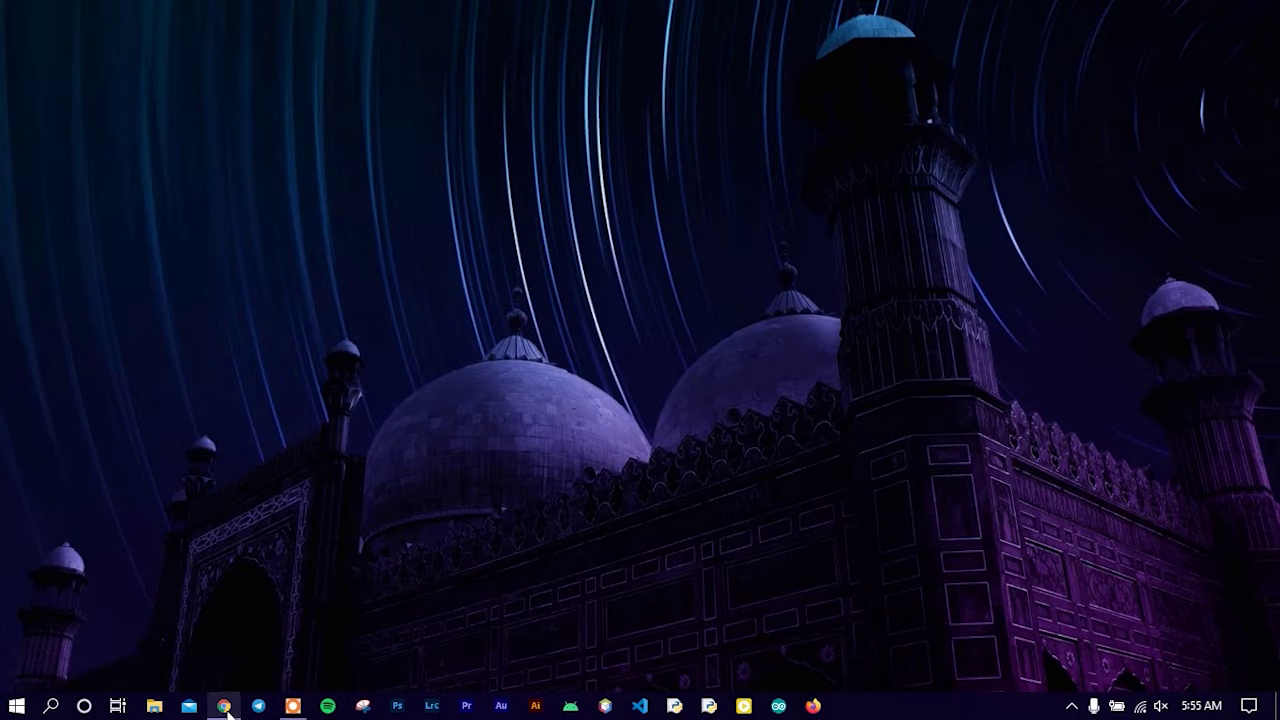
Step: Switch to the Chrome window and download the free Winstep Nexus dock from the winstep.net Nexus page
mouse_move(226, 708)
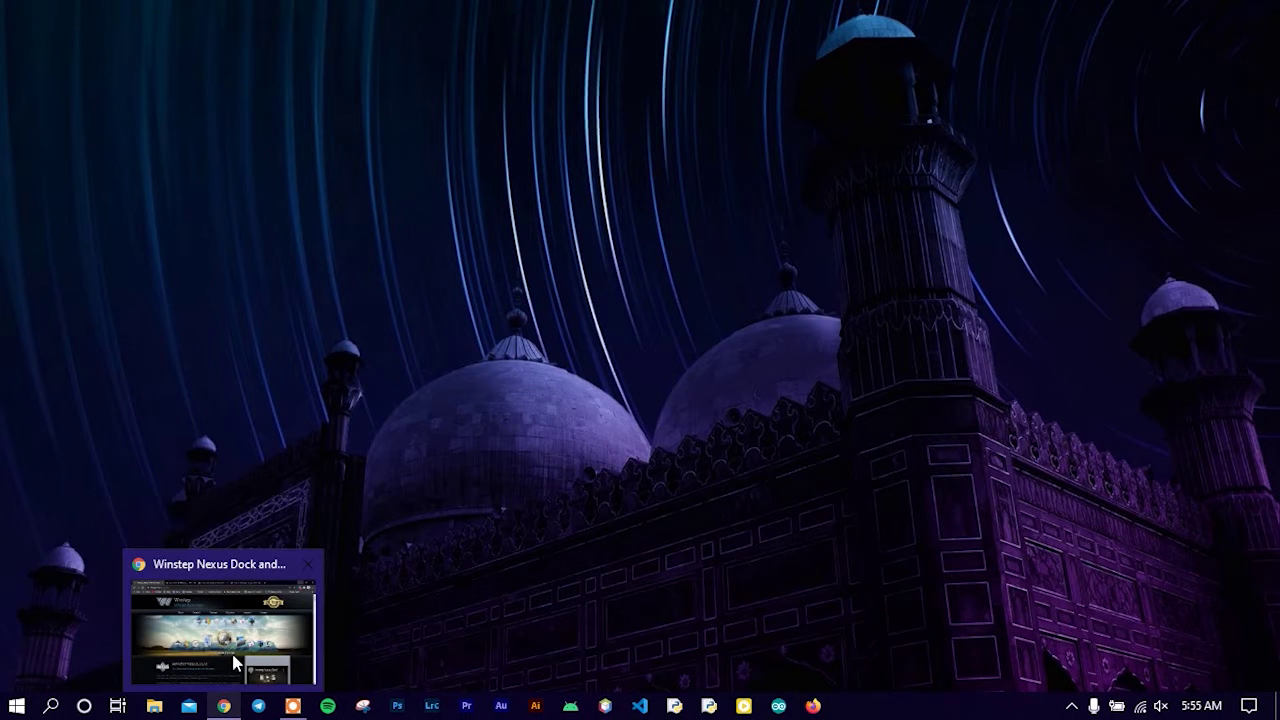
click(236, 658)
scroll(295, 400, down, 4)
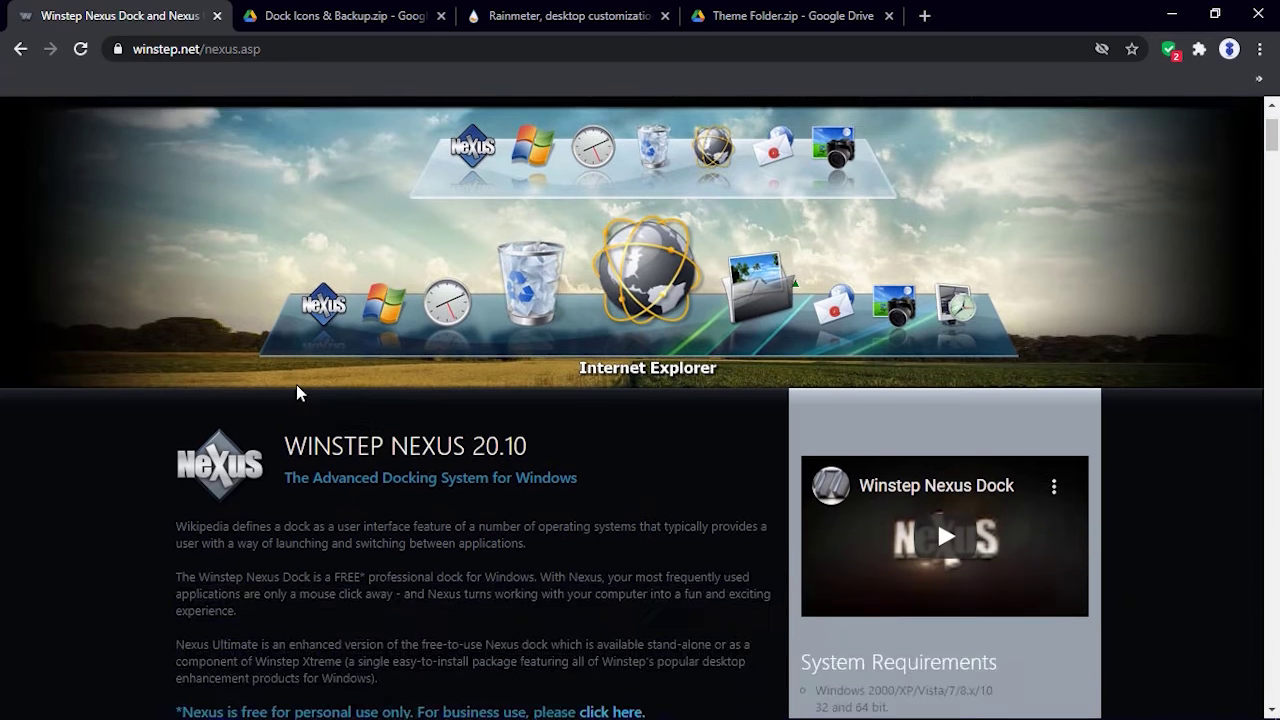
scroll(295, 400, down, 1)
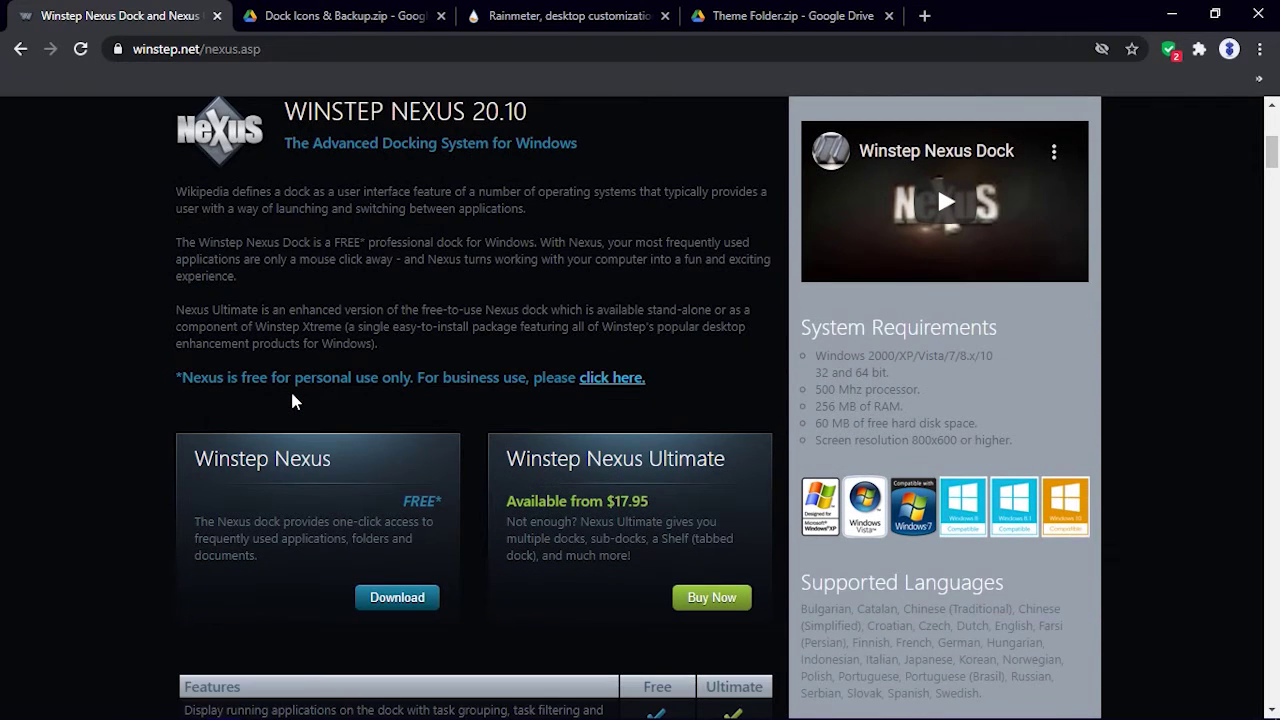
scroll(292, 401, down, 1)
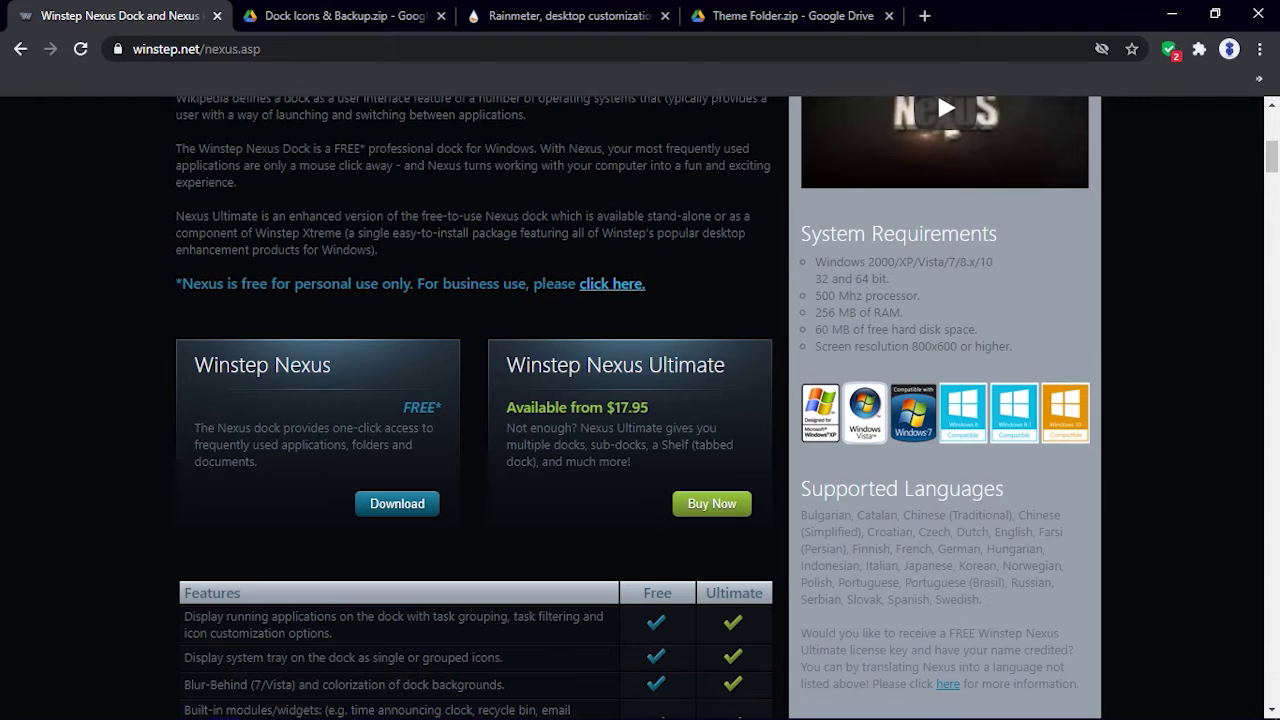
click(377, 508)
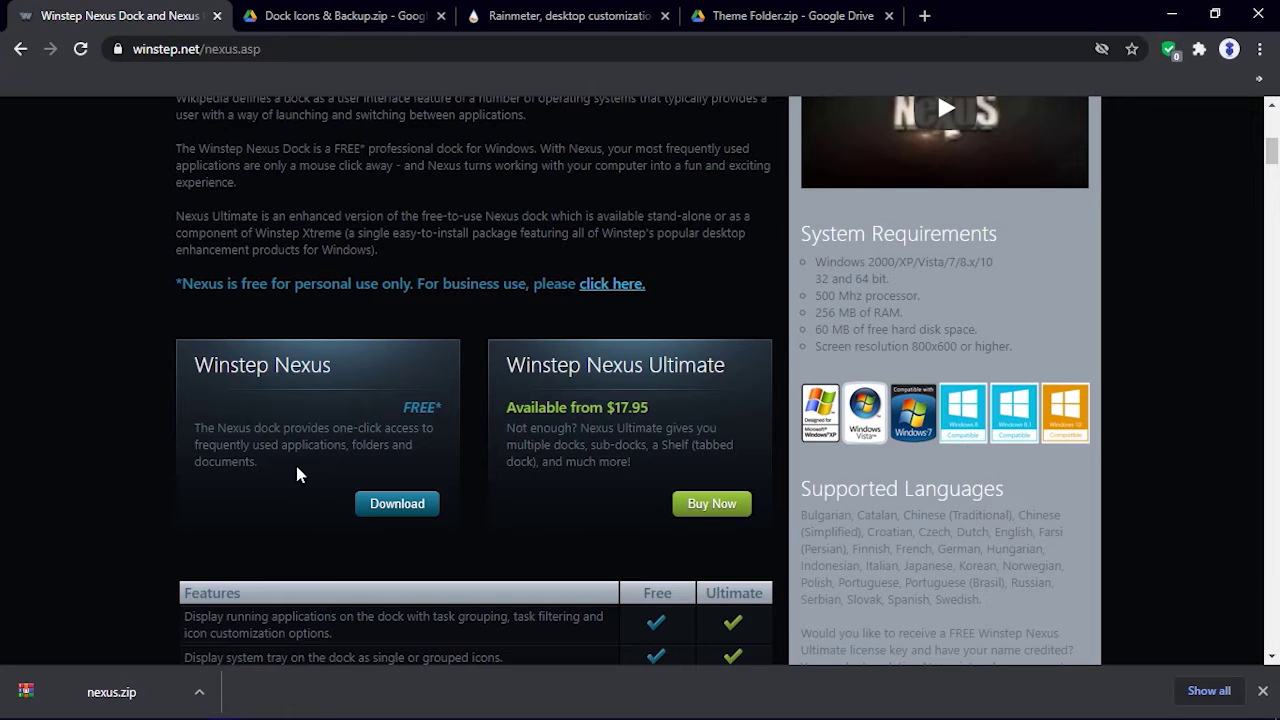
Step: Run NexusSetup.exe from the downloaded nexus.zip, minimize the other windows and accept English as the setup language
click(198, 697)
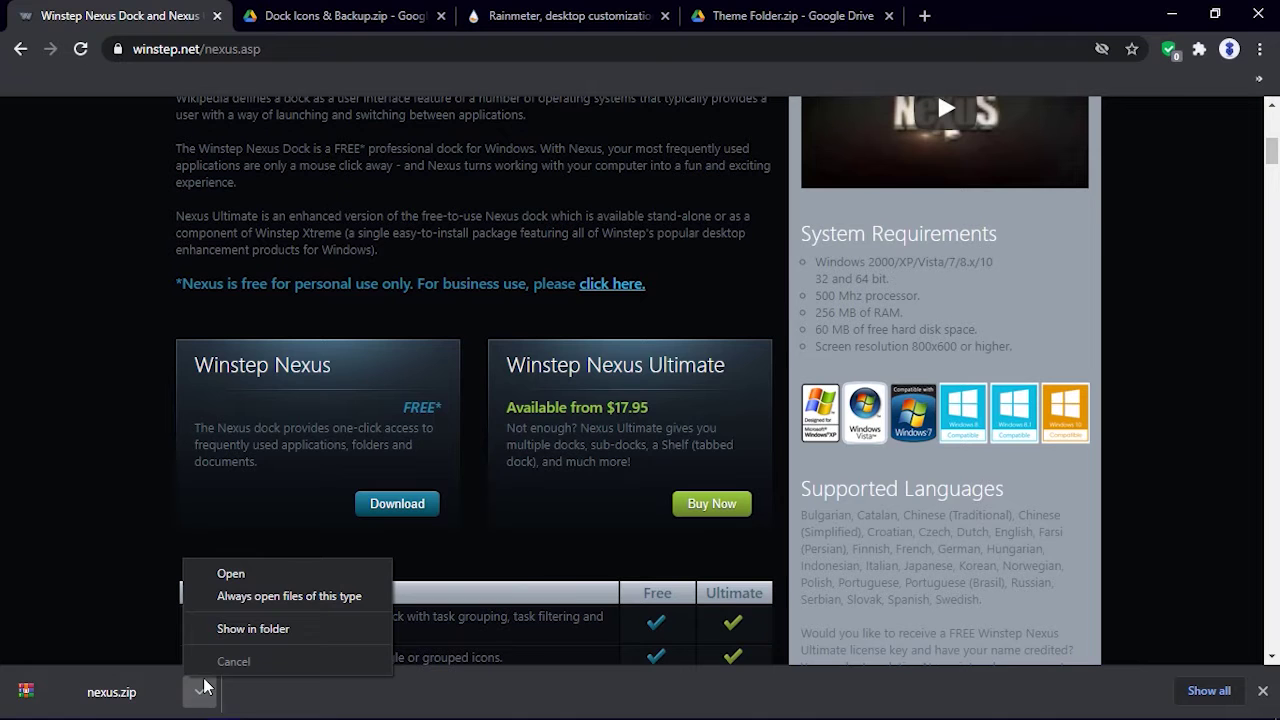
click(228, 573)
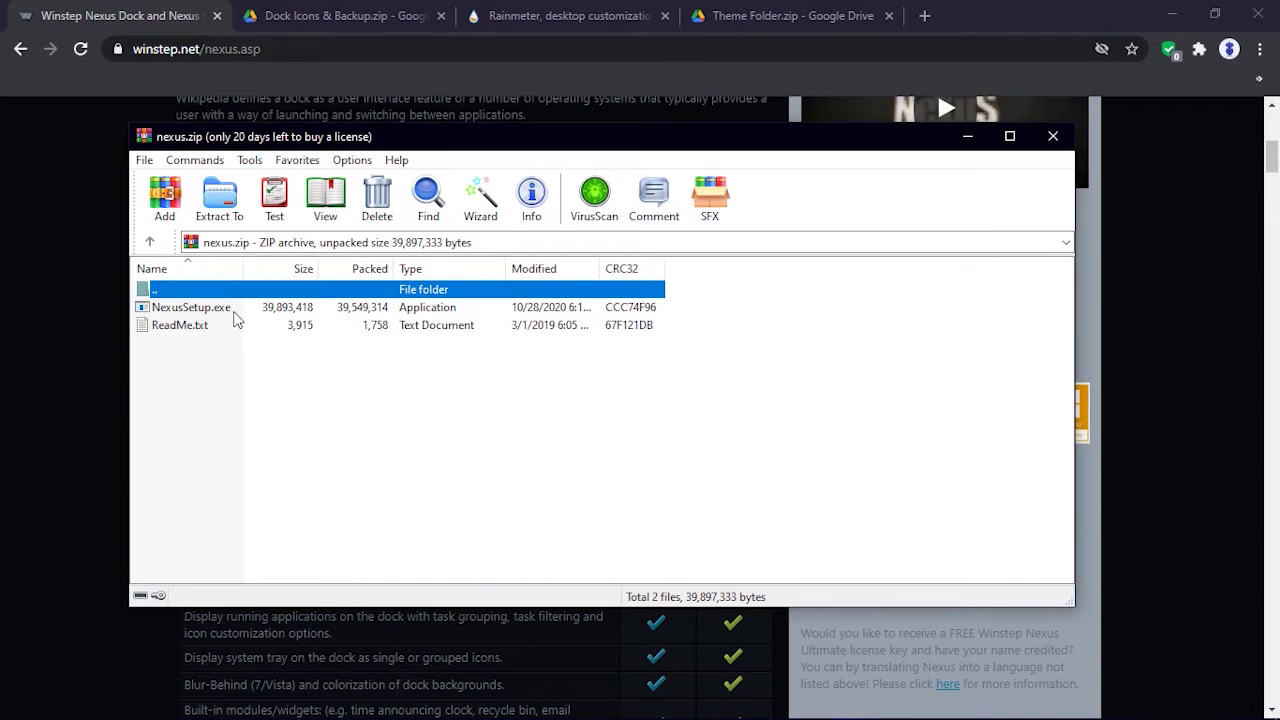
double_click(218, 310)
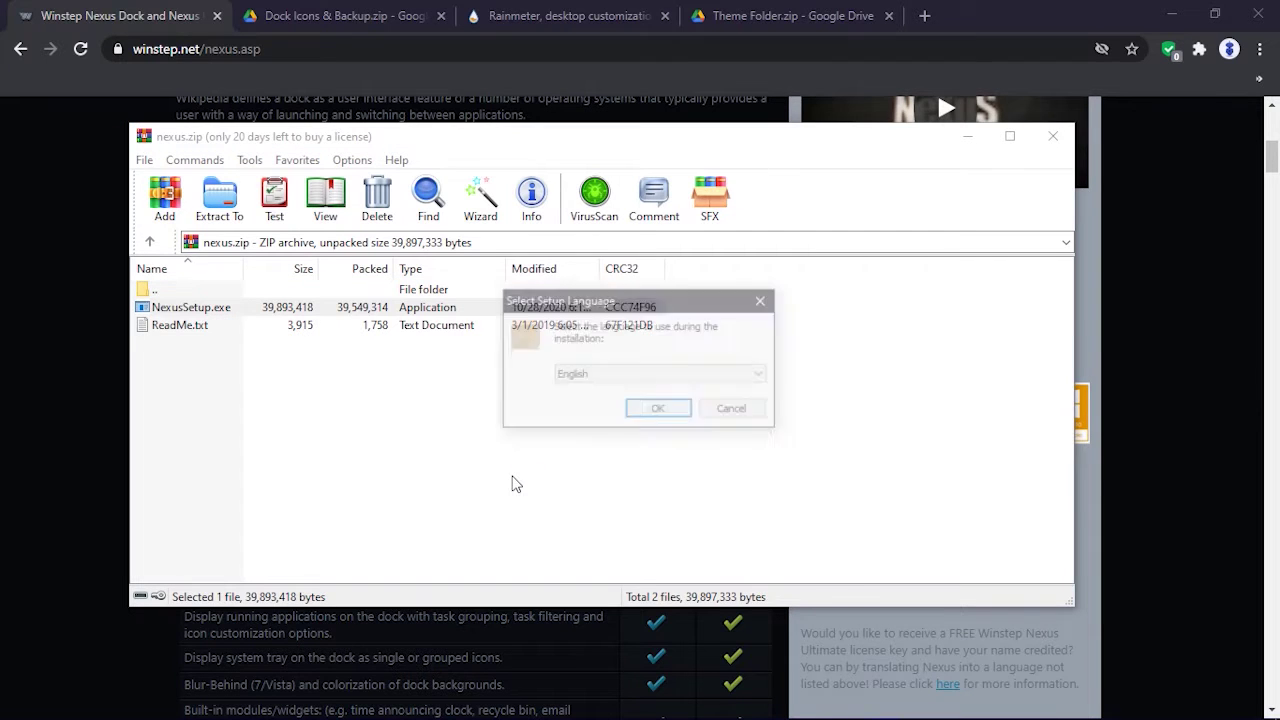
click(978, 137)
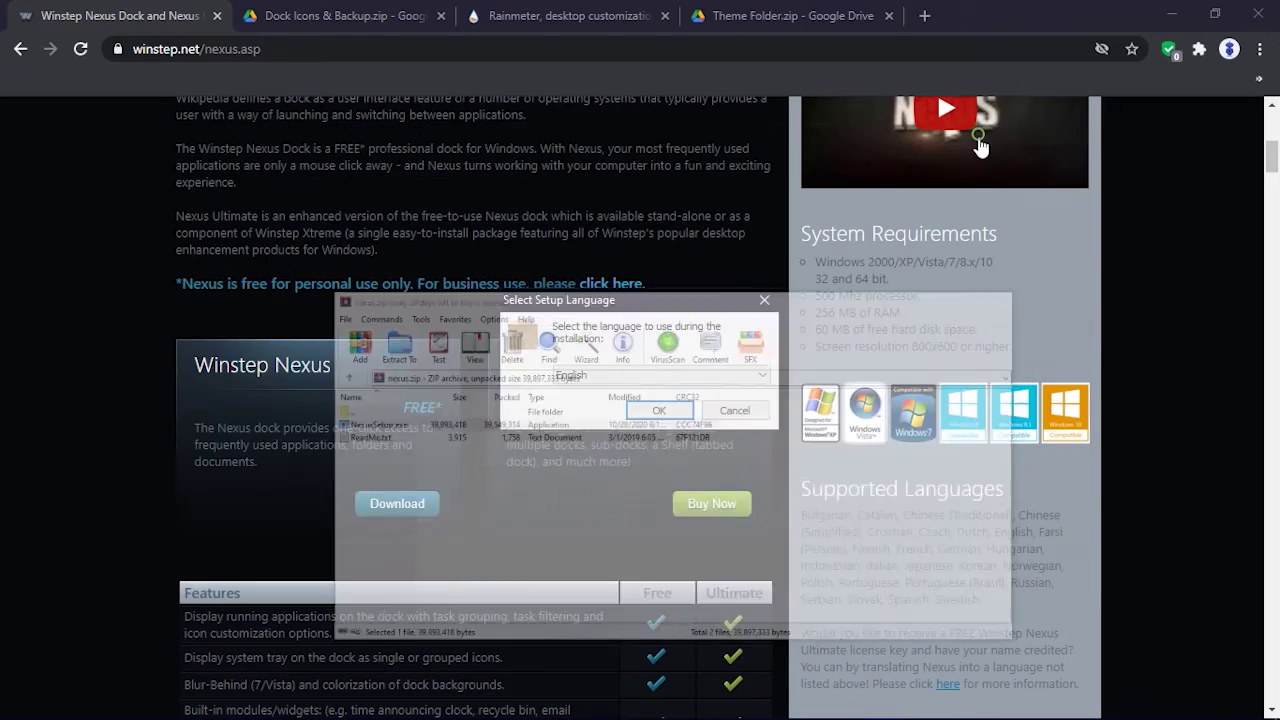
click(1175, 15)
click(1175, 15)
click(640, 411)
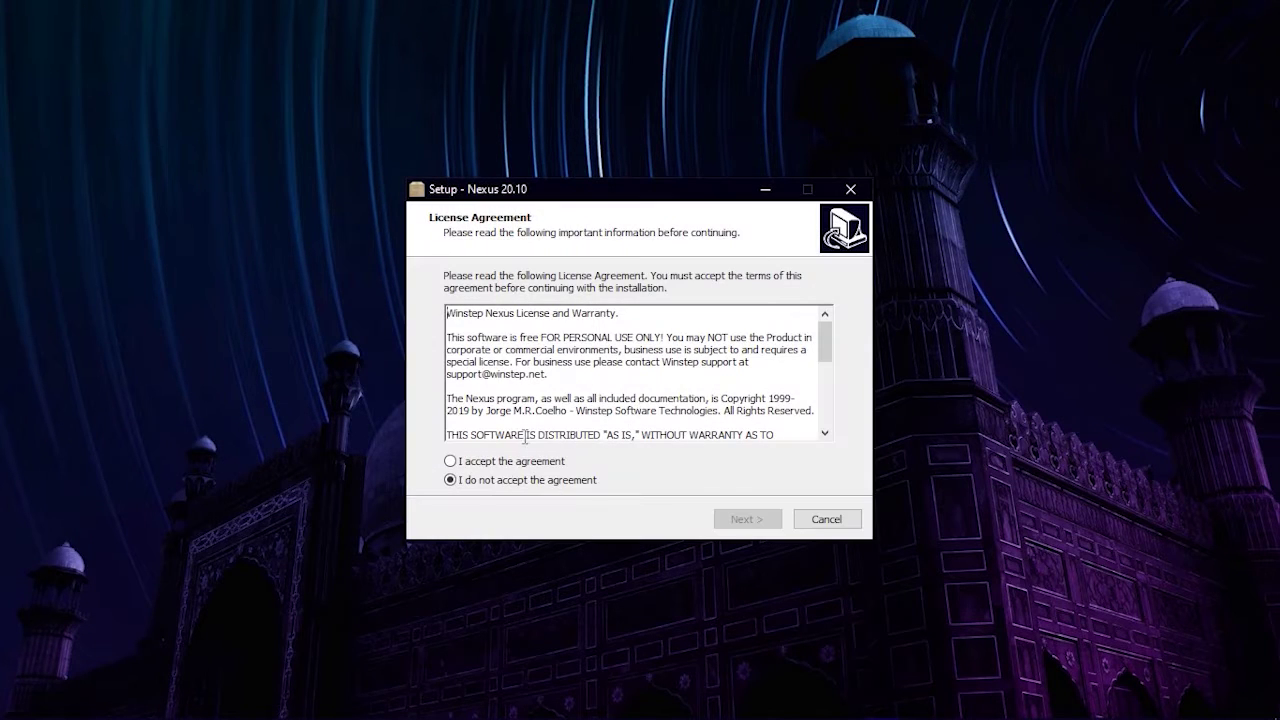
Step: Accept the license agreement, install Nexus into C:\Program Files (x86)\Winstep and finish setup with Launch Nexus enabled
click(491, 469)
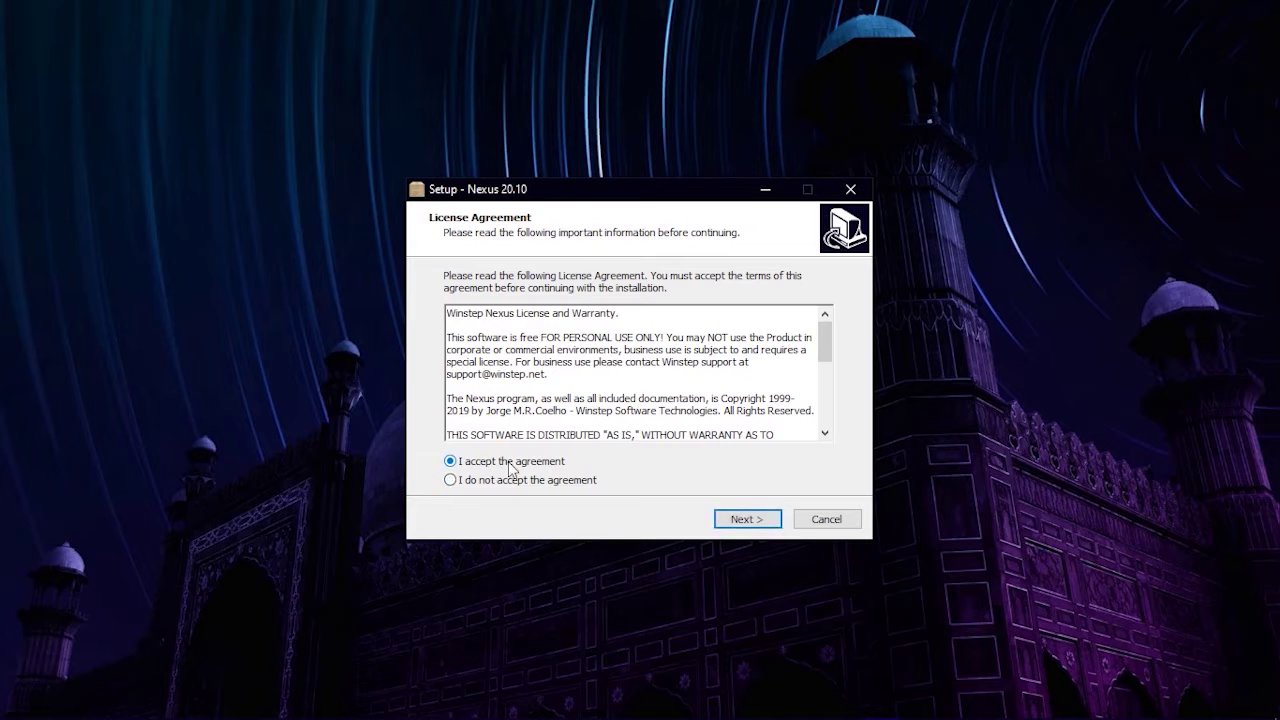
click(748, 521)
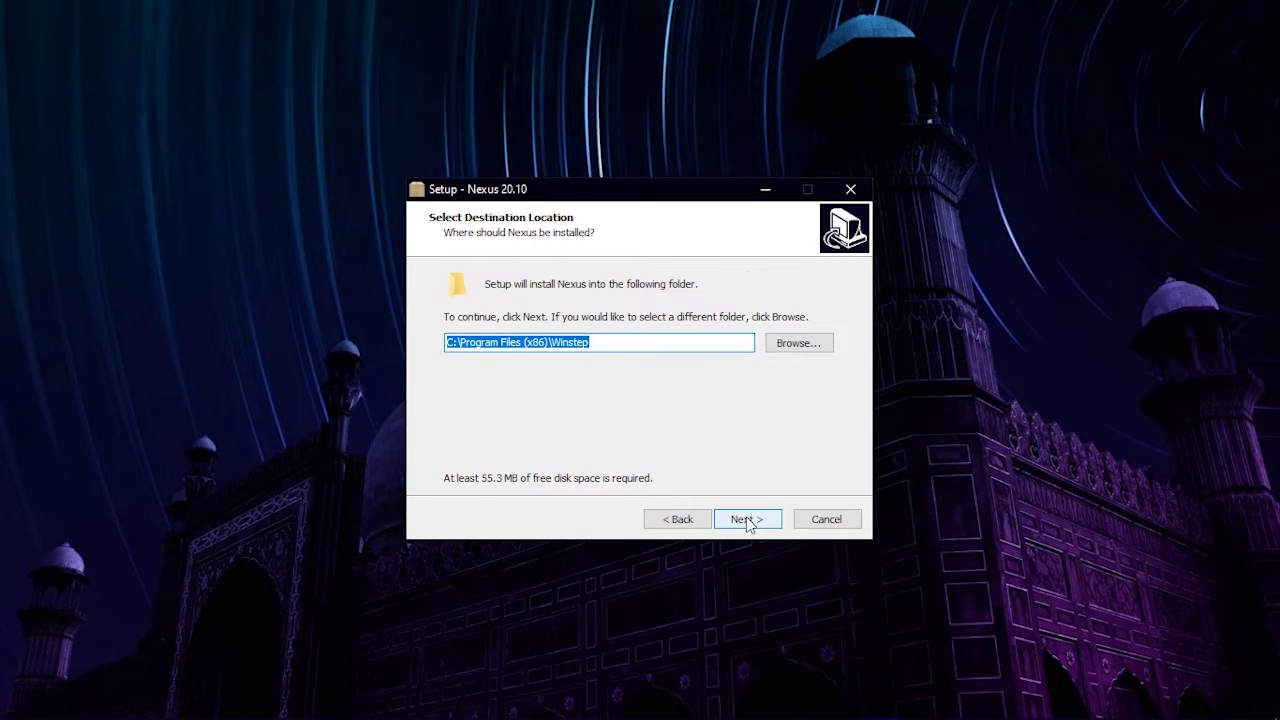
click(748, 521)
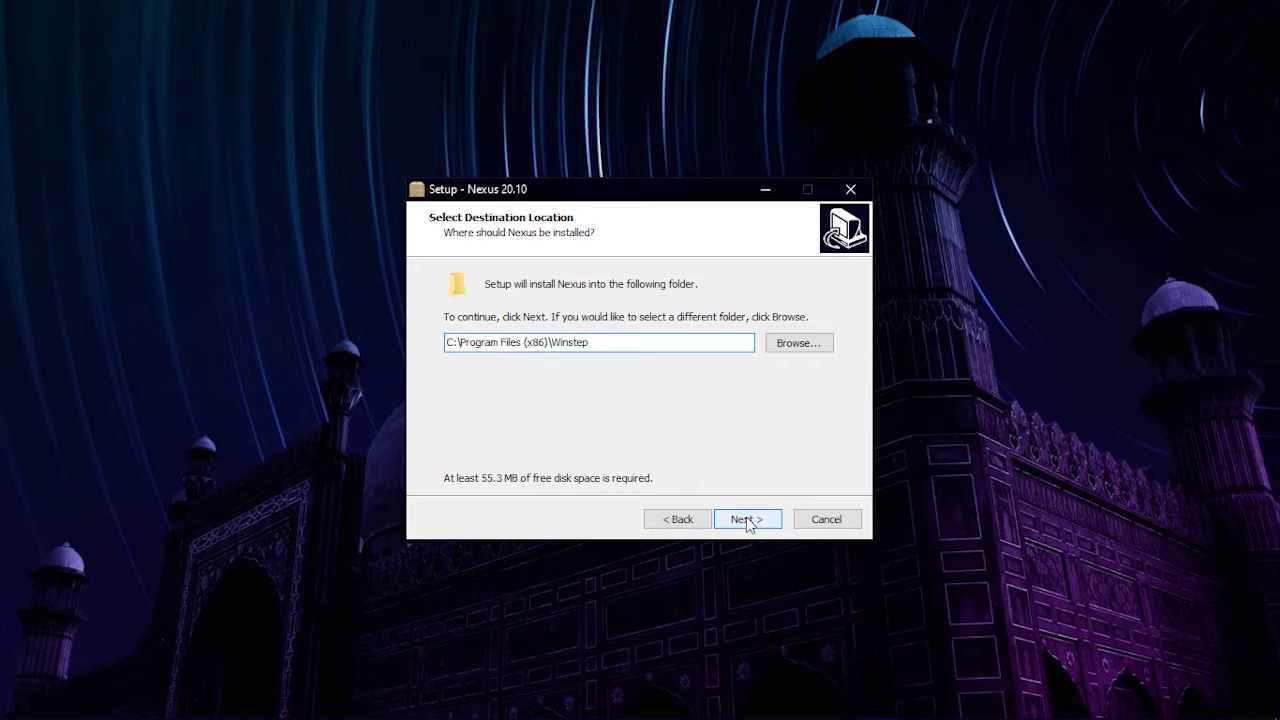
click(748, 521)
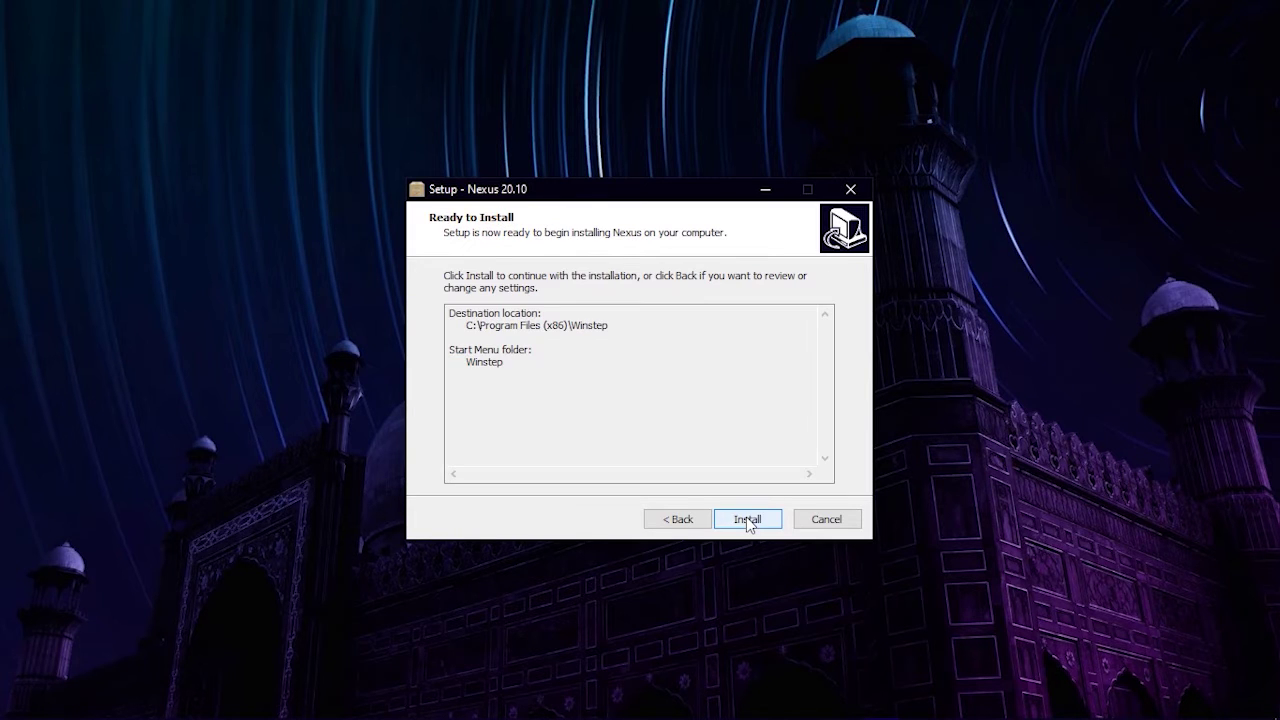
click(748, 521)
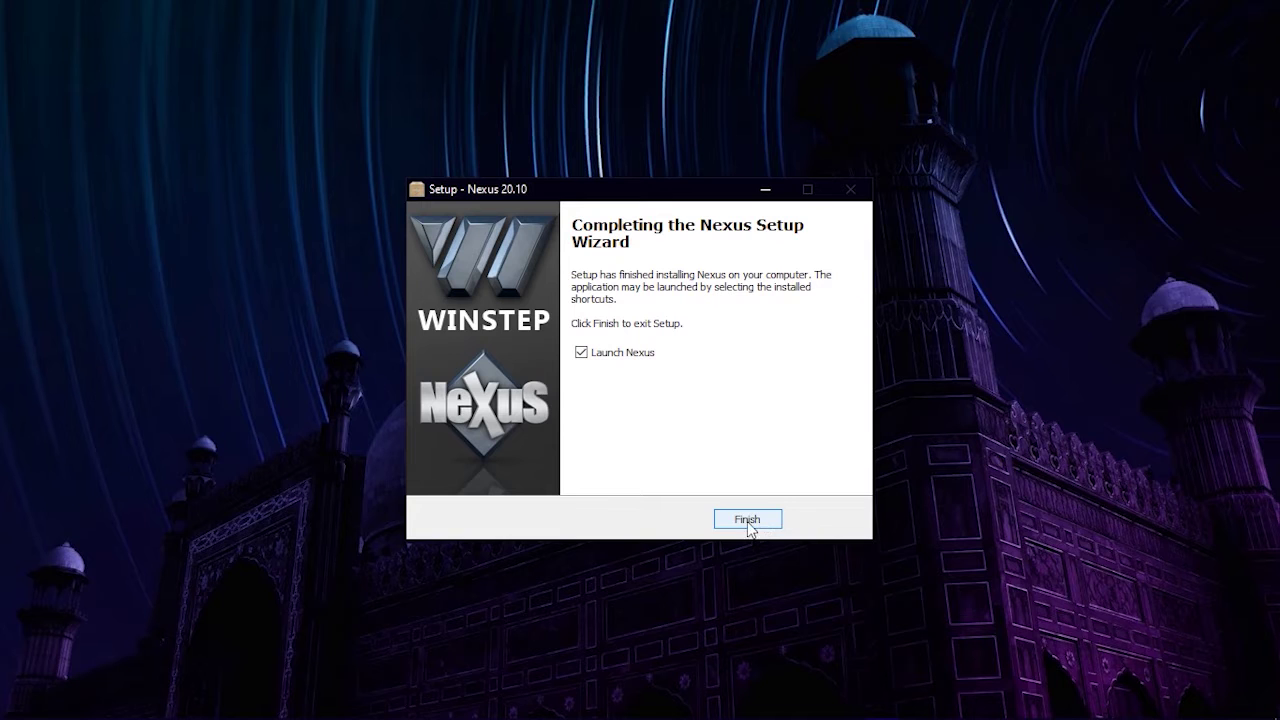
click(748, 520)
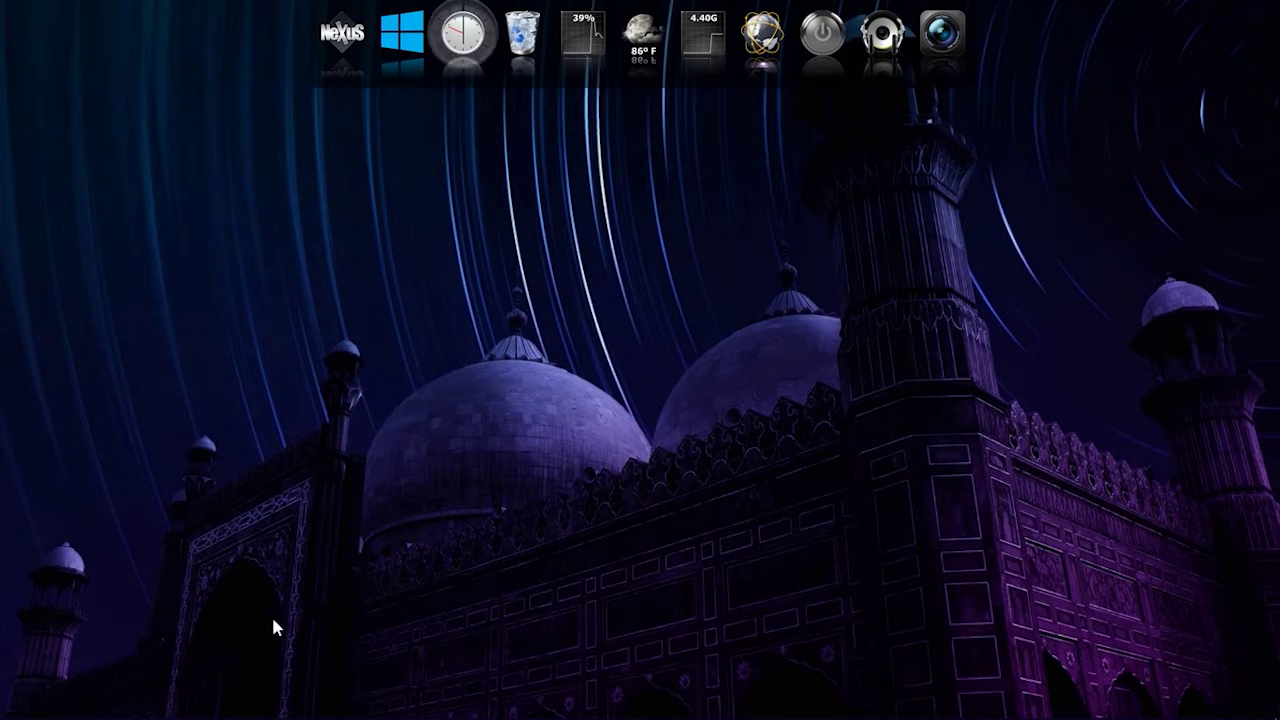
Step: Return to Chrome and download Dock Icons & Backup.zip from its Google Drive page
mouse_move(224, 706)
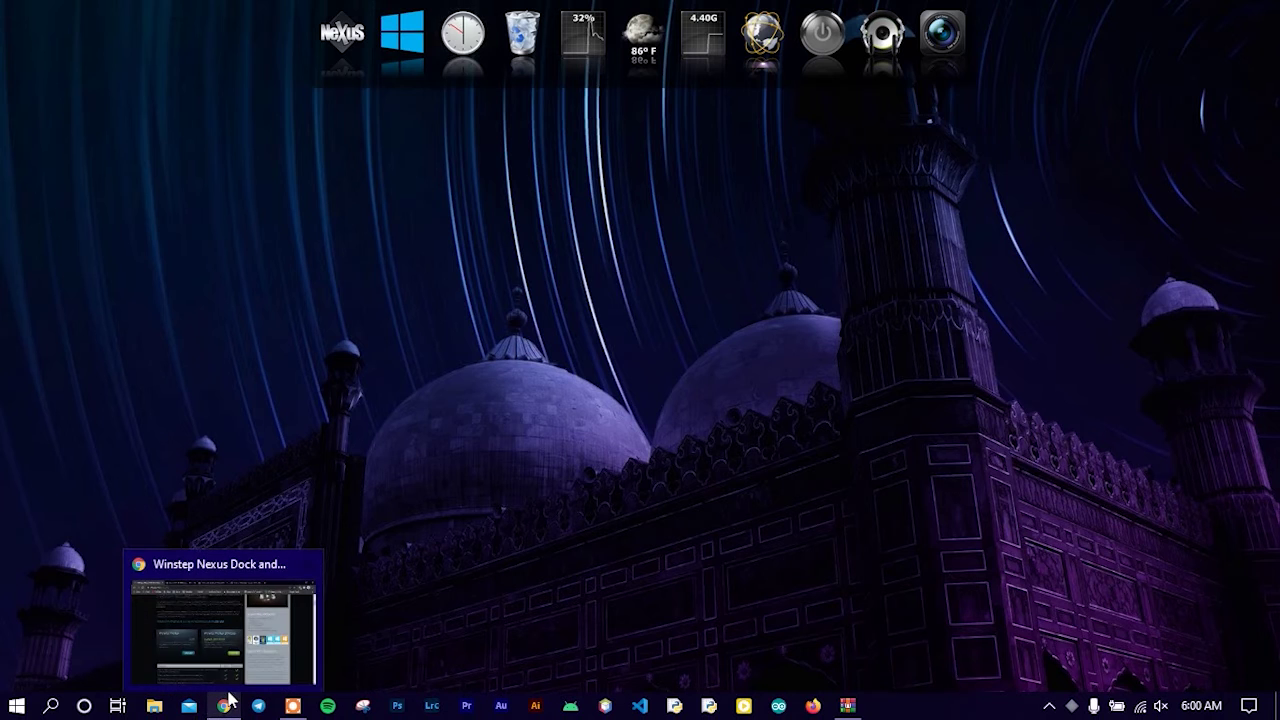
click(228, 655)
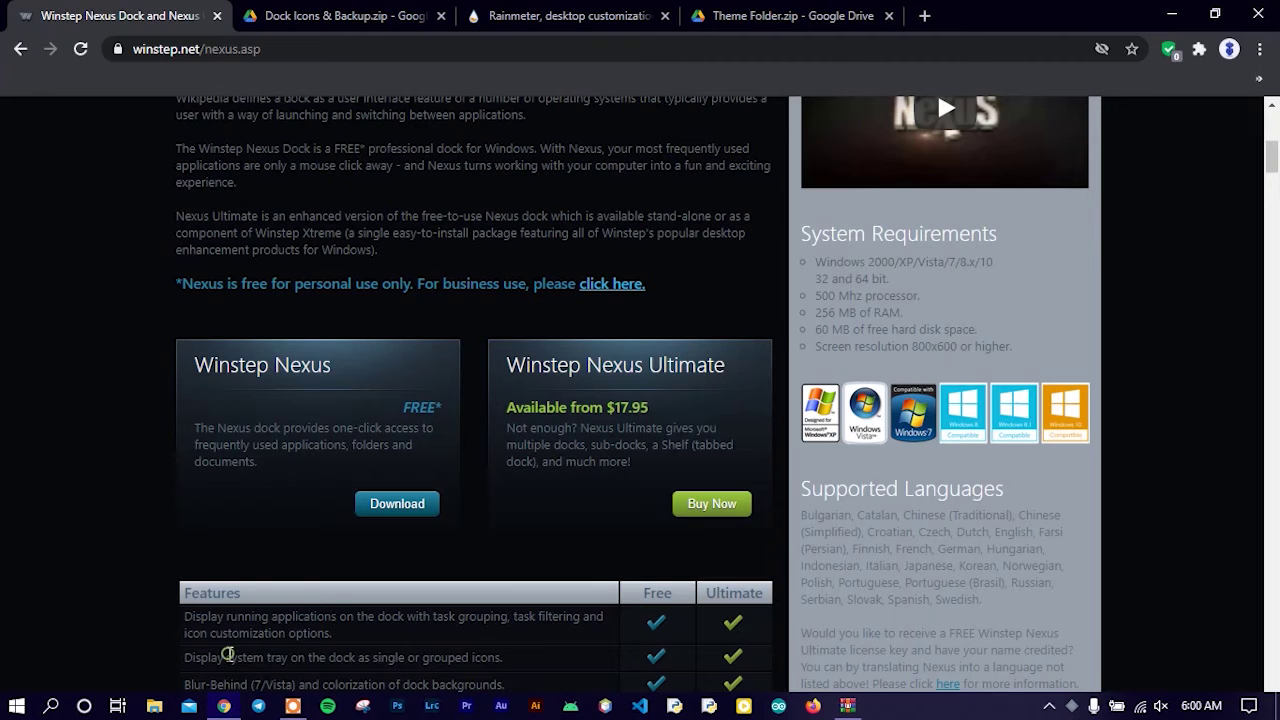
click(322, 17)
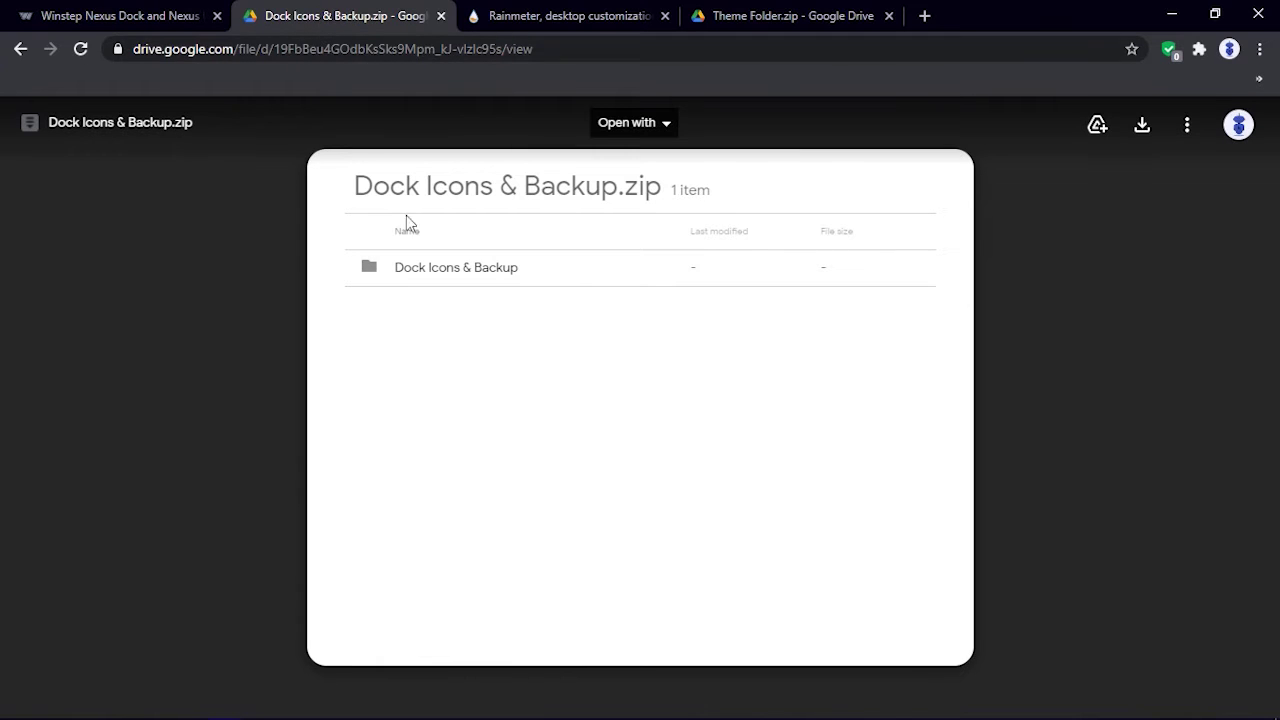
click(1142, 128)
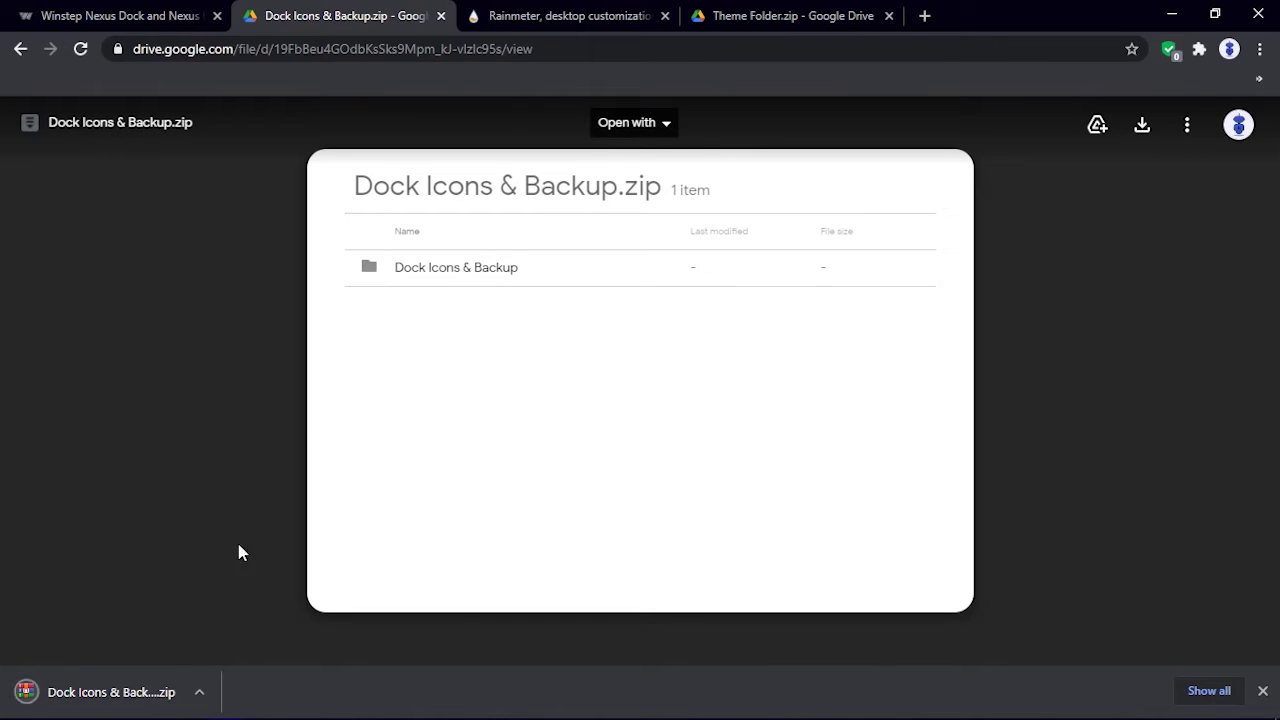
Step: Show the downloaded Dock Icons & Backup archive in its folder and extract it to D:\Download\Dock Icons & Backup (2)
click(203, 698)
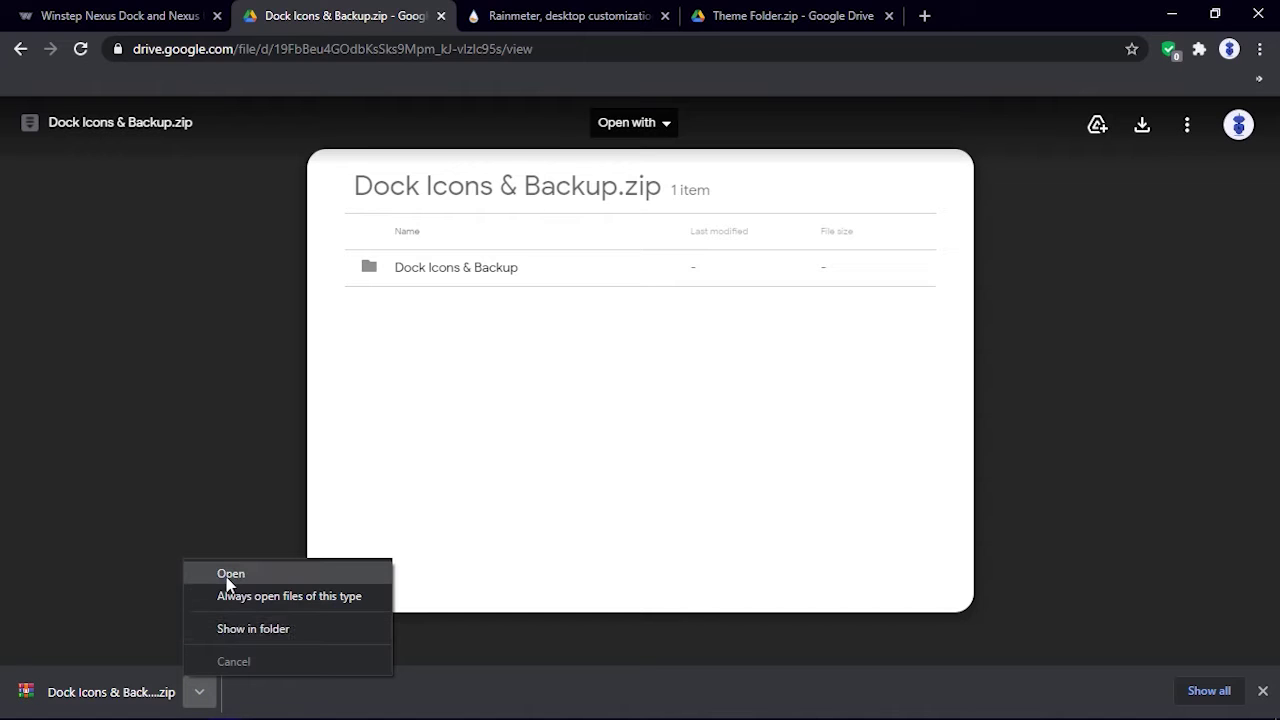
click(229, 575)
click(195, 695)
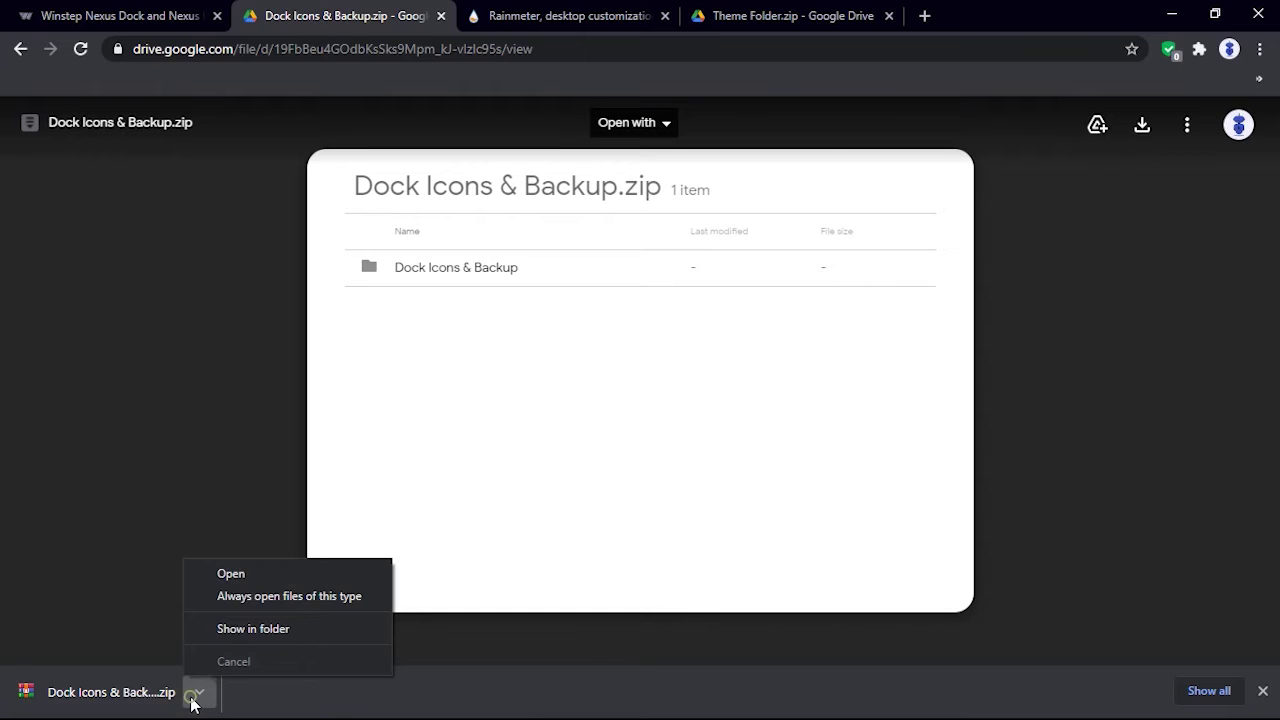
click(228, 630)
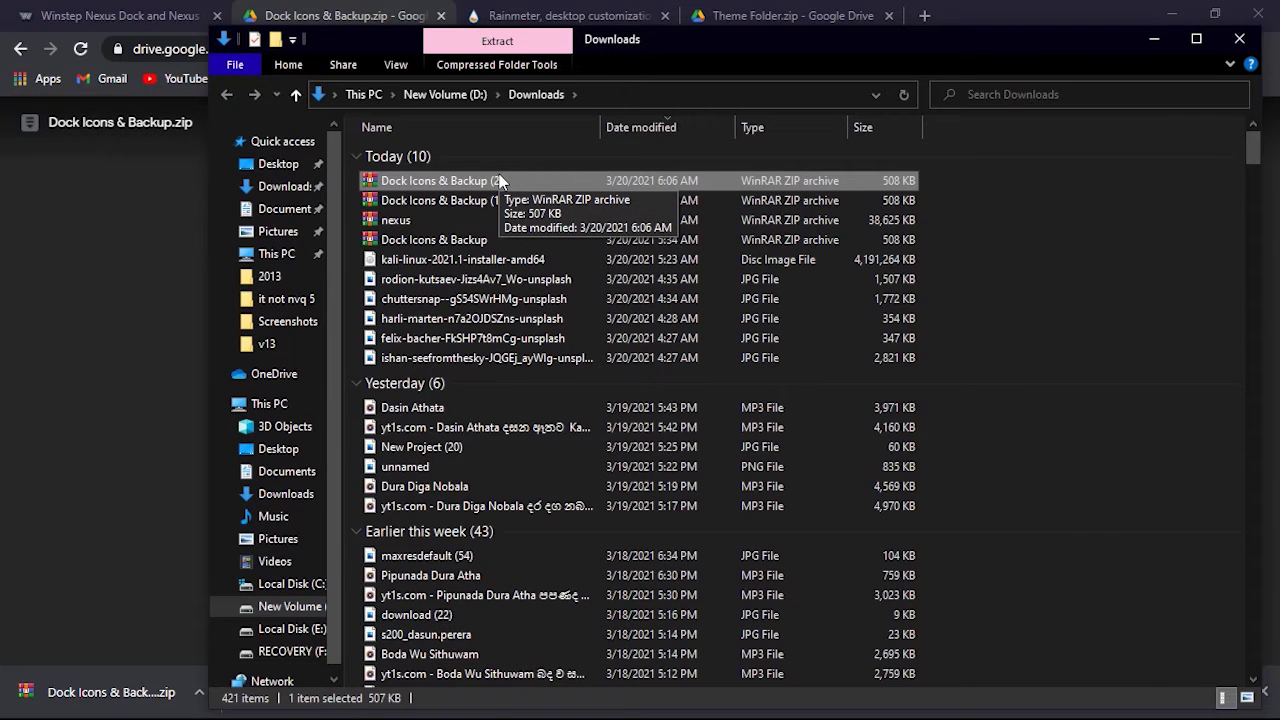
click(500, 180)
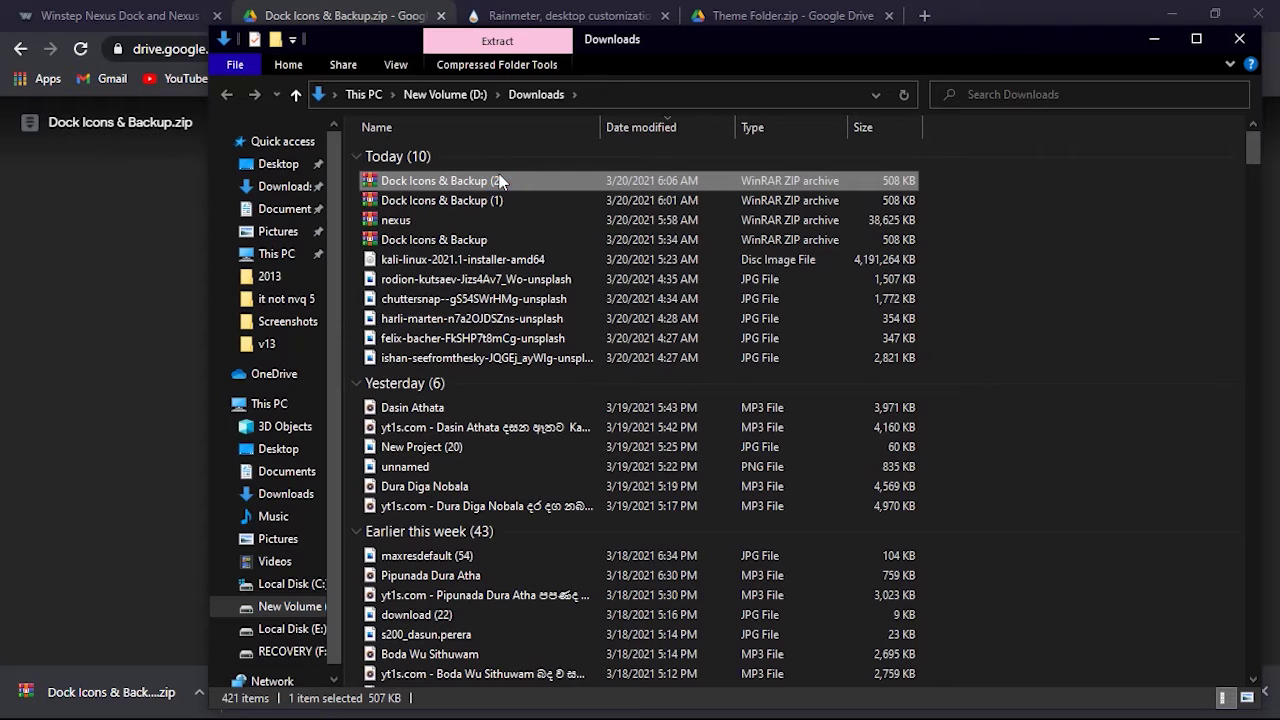
right_click(499, 178)
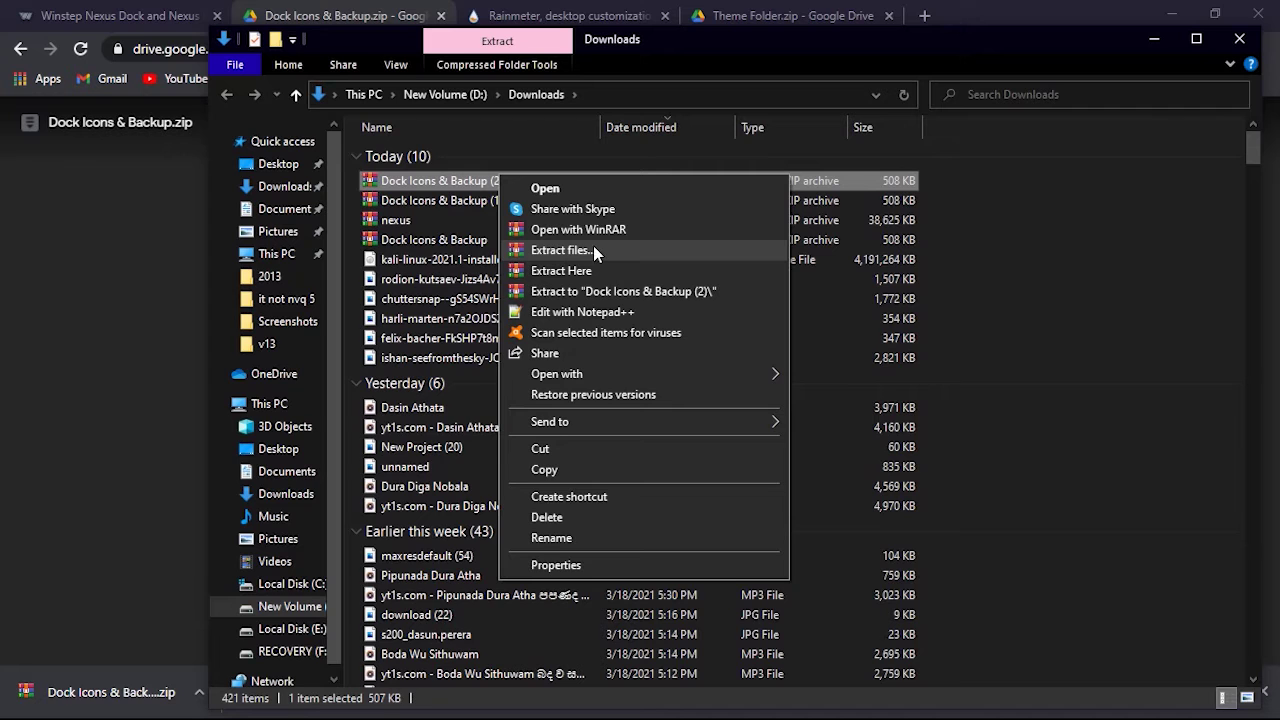
click(563, 250)
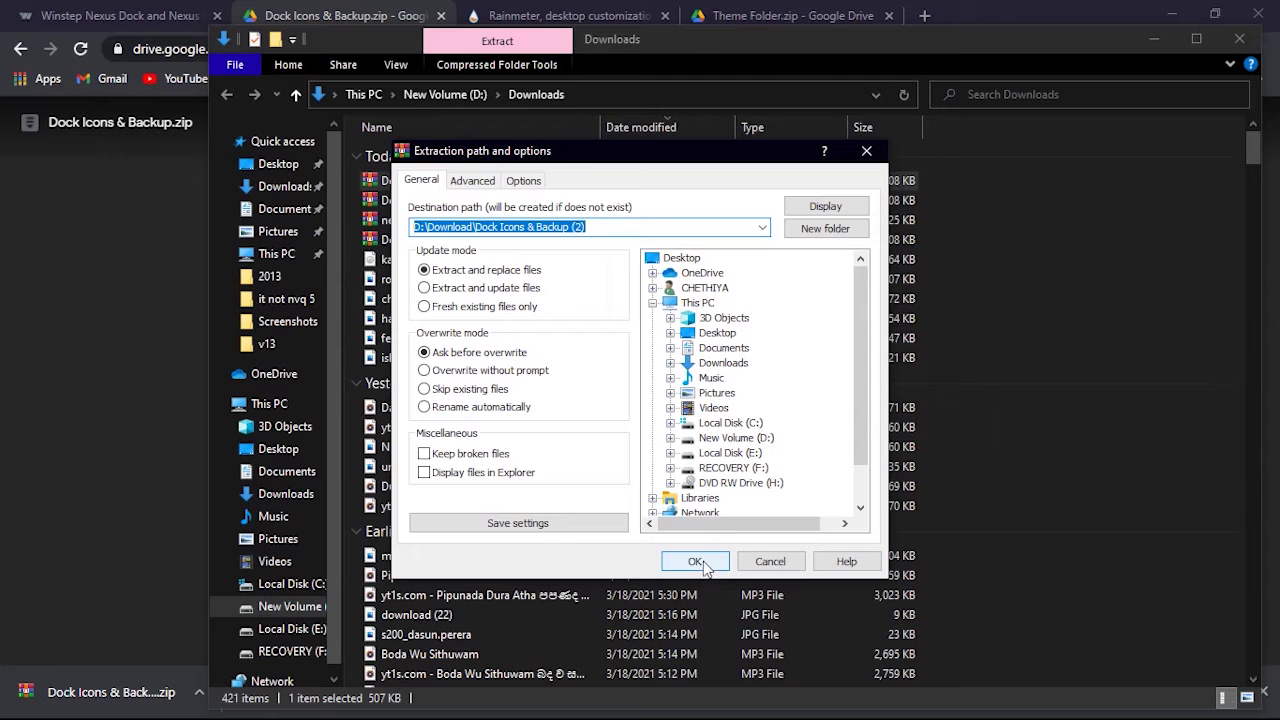
click(695, 561)
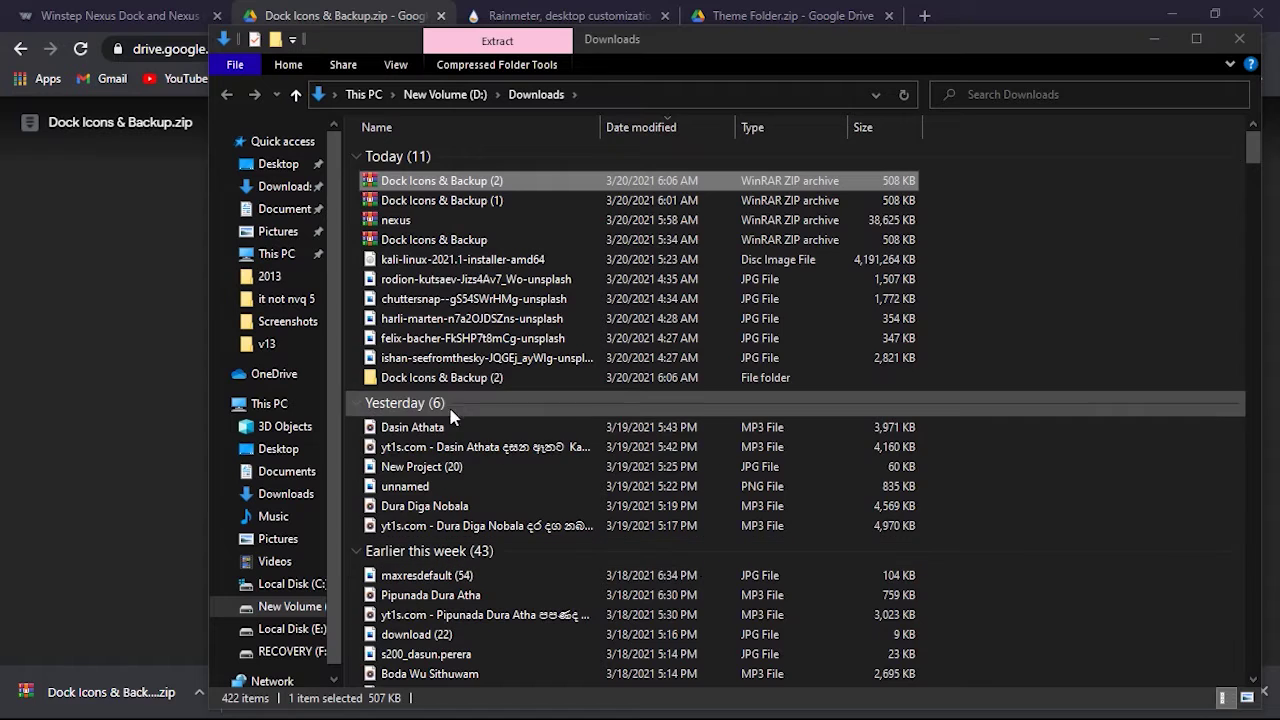
Step: Check the contents of the extracted Dock Icons & Backup (2) folder, and minimize File Explorer and Chrome to reach the desktop
double_click(436, 378)
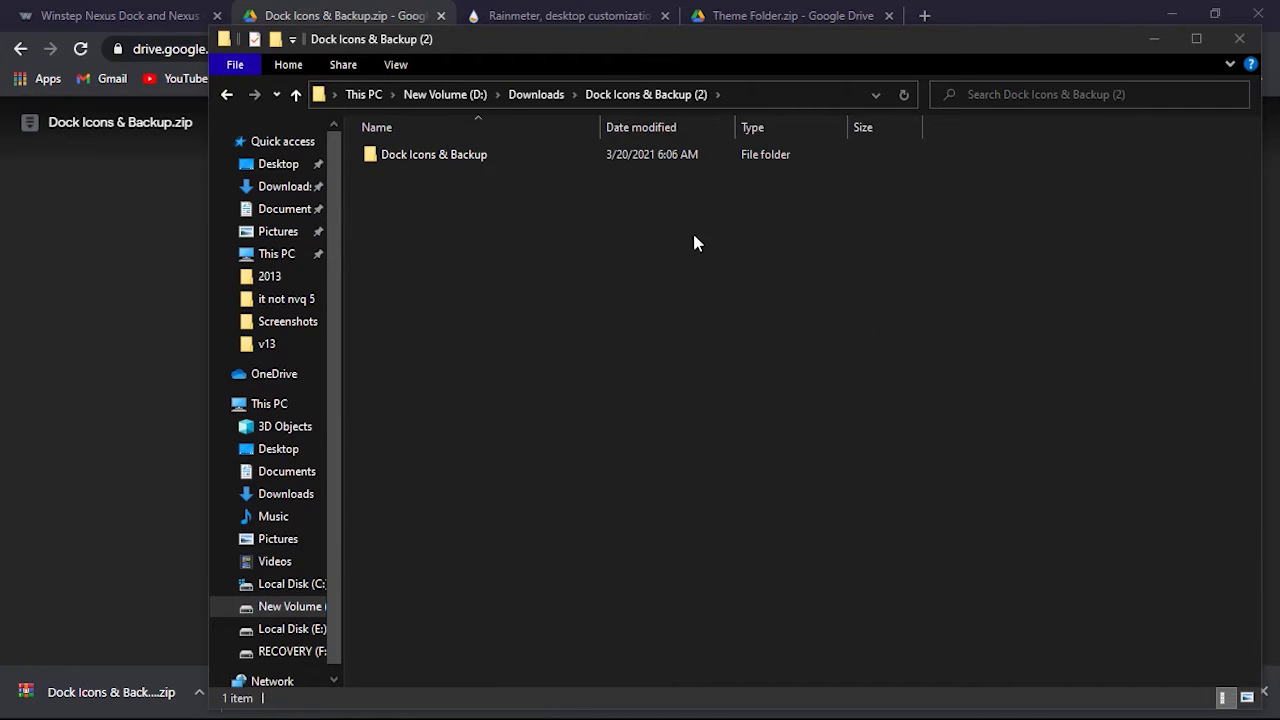
click(1156, 45)
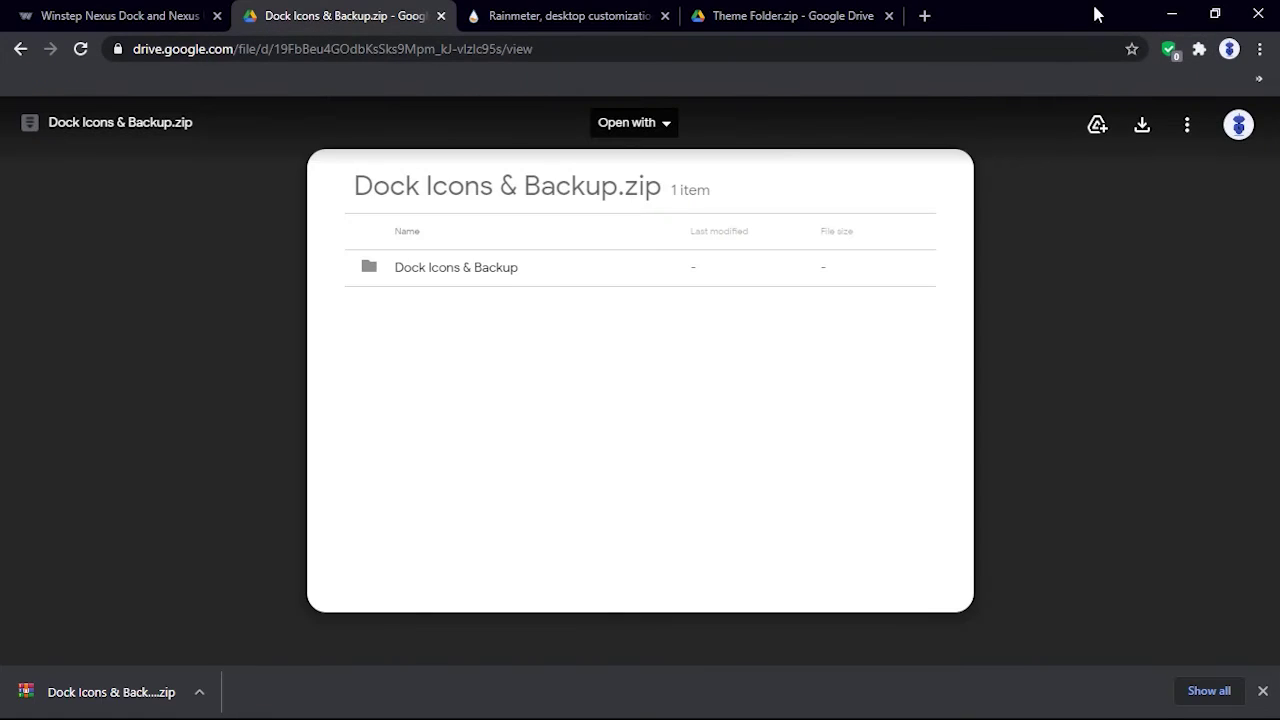
click(1172, 14)
click(1133, 16)
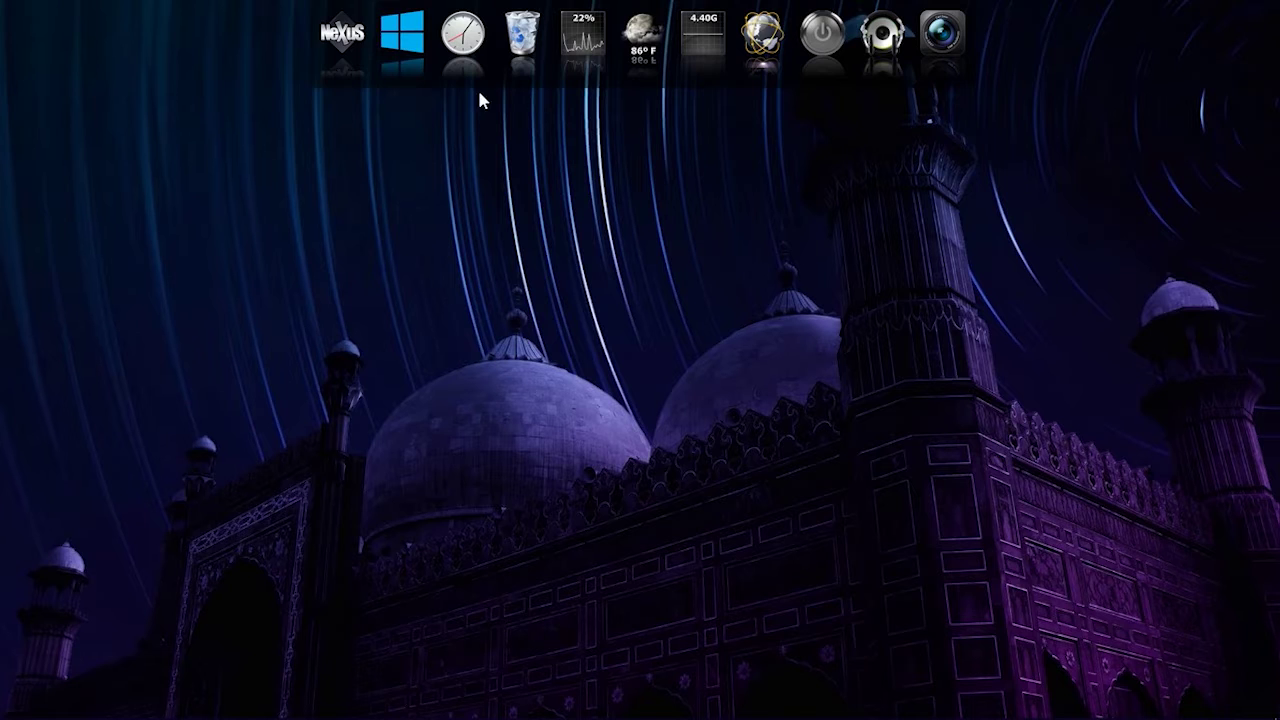
Step: Restore the dock settings from wsbackup.wbk in Downloads\Dock Icons & Backup (2)\Dock Icons & Backup and accept the preferences
click(342, 64)
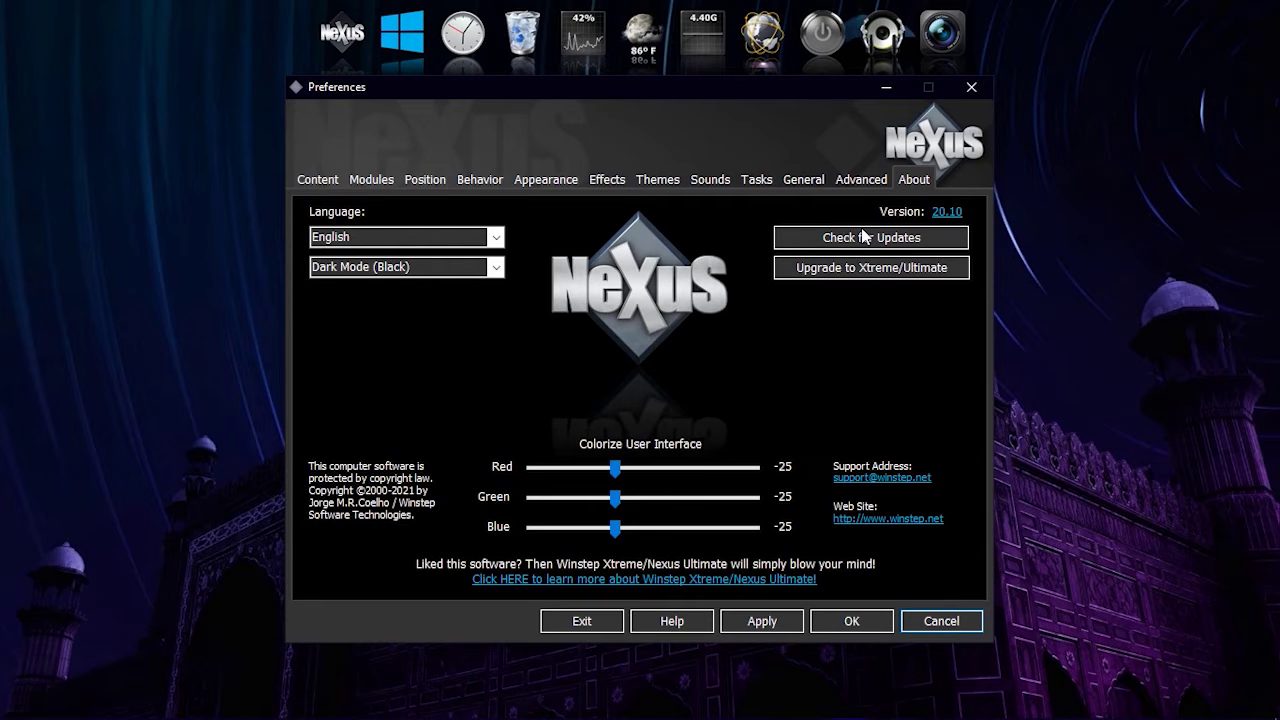
click(848, 181)
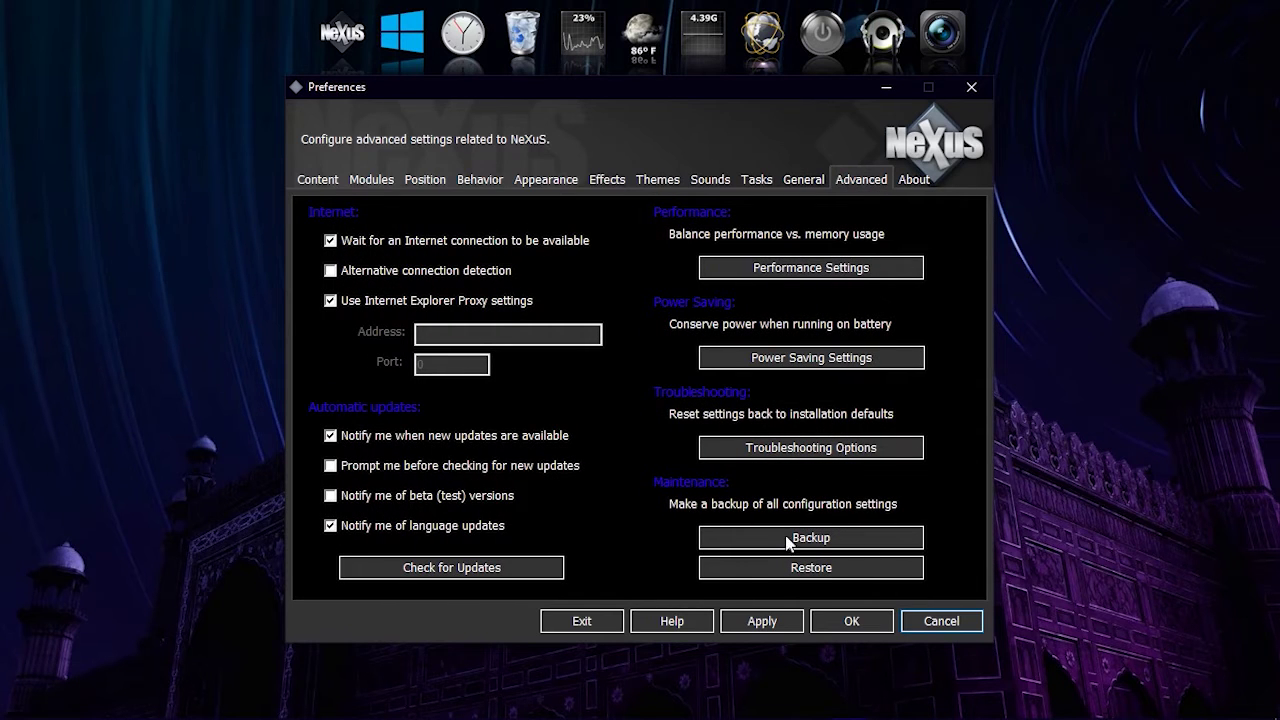
click(801, 575)
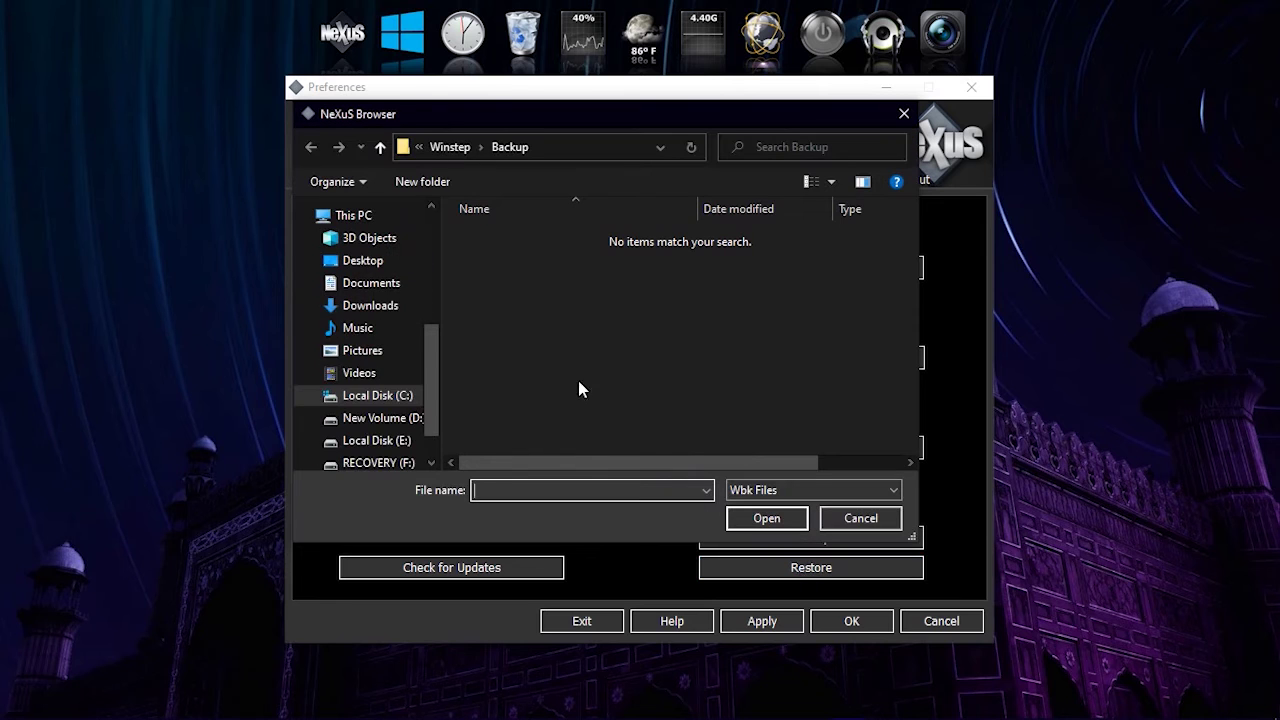
click(355, 310)
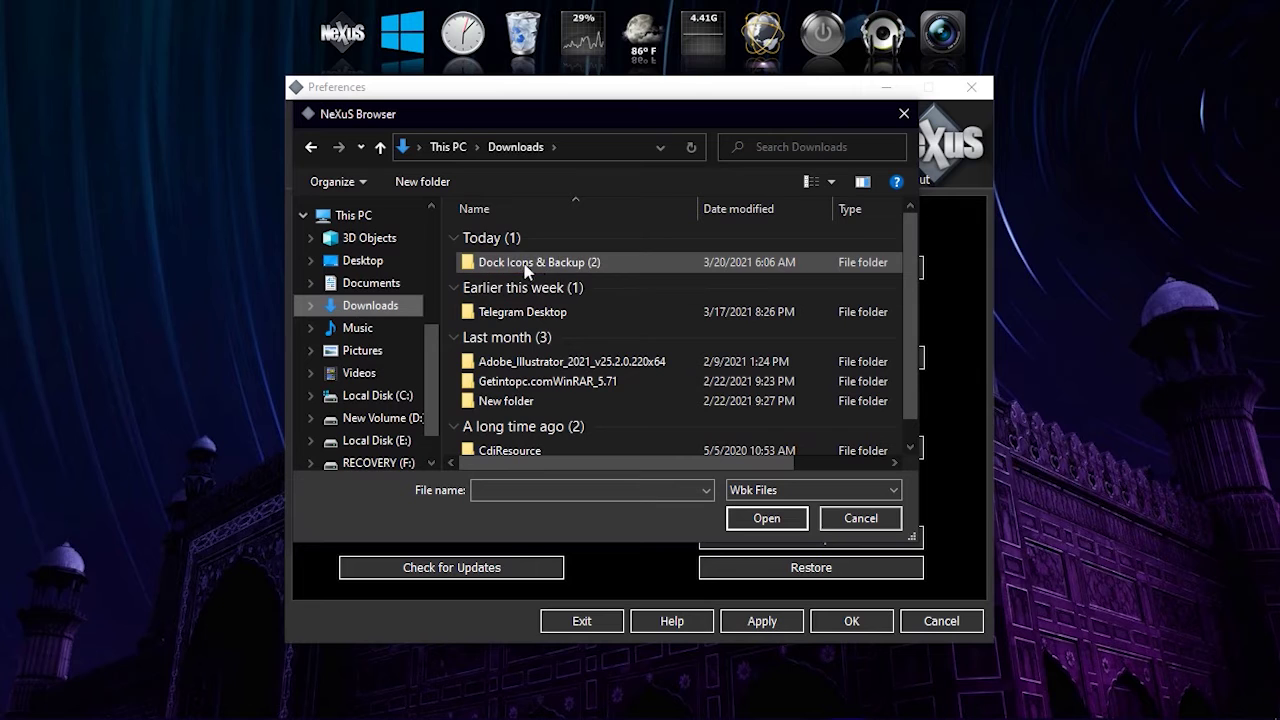
click(553, 266)
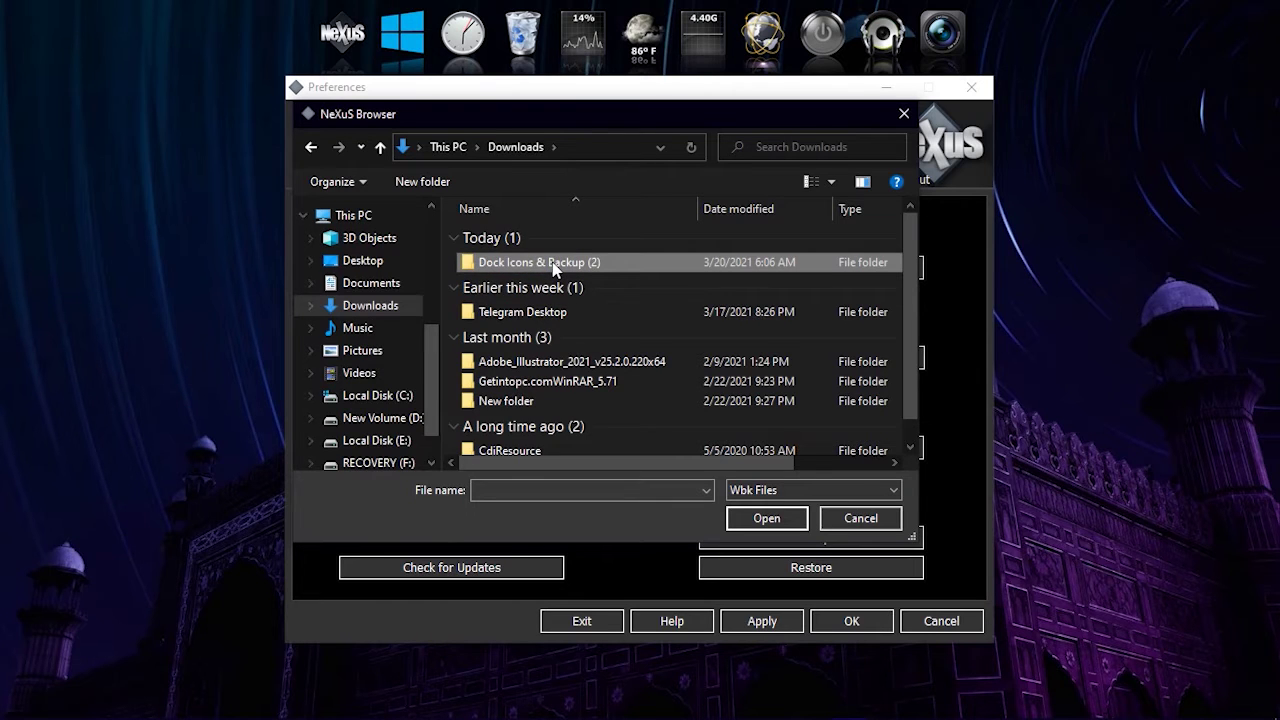
double_click(553, 266)
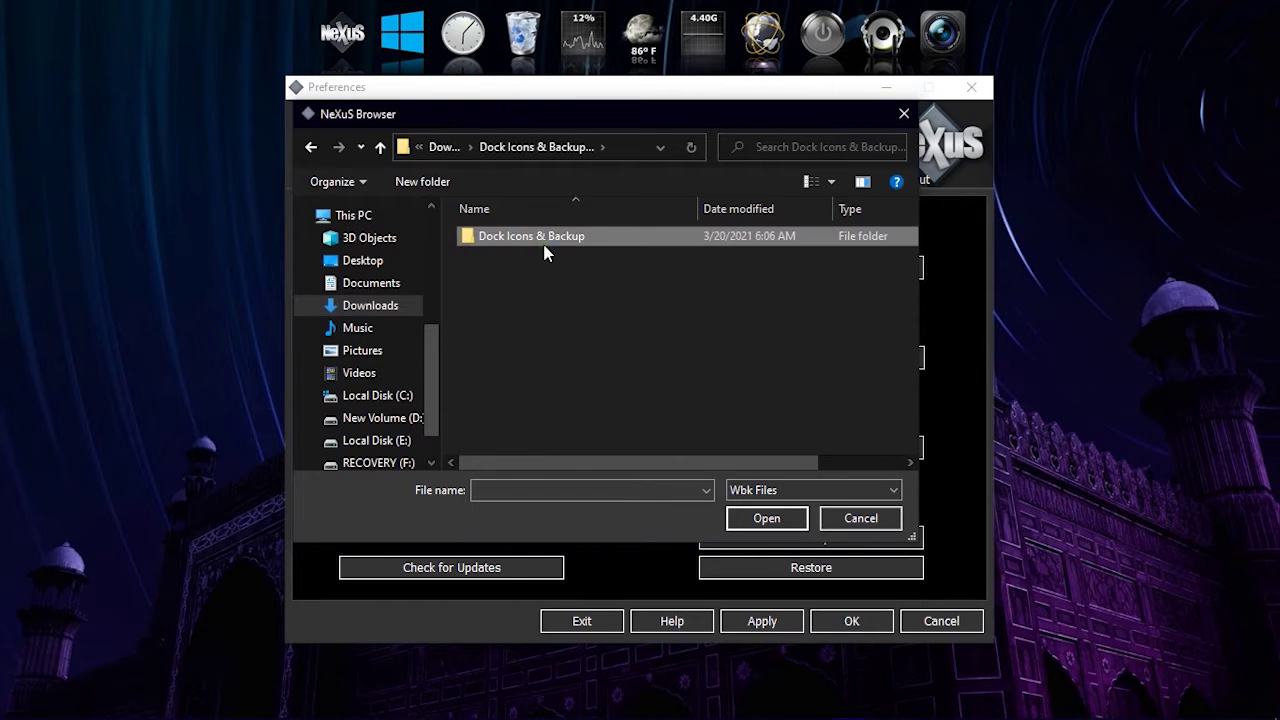
double_click(545, 240)
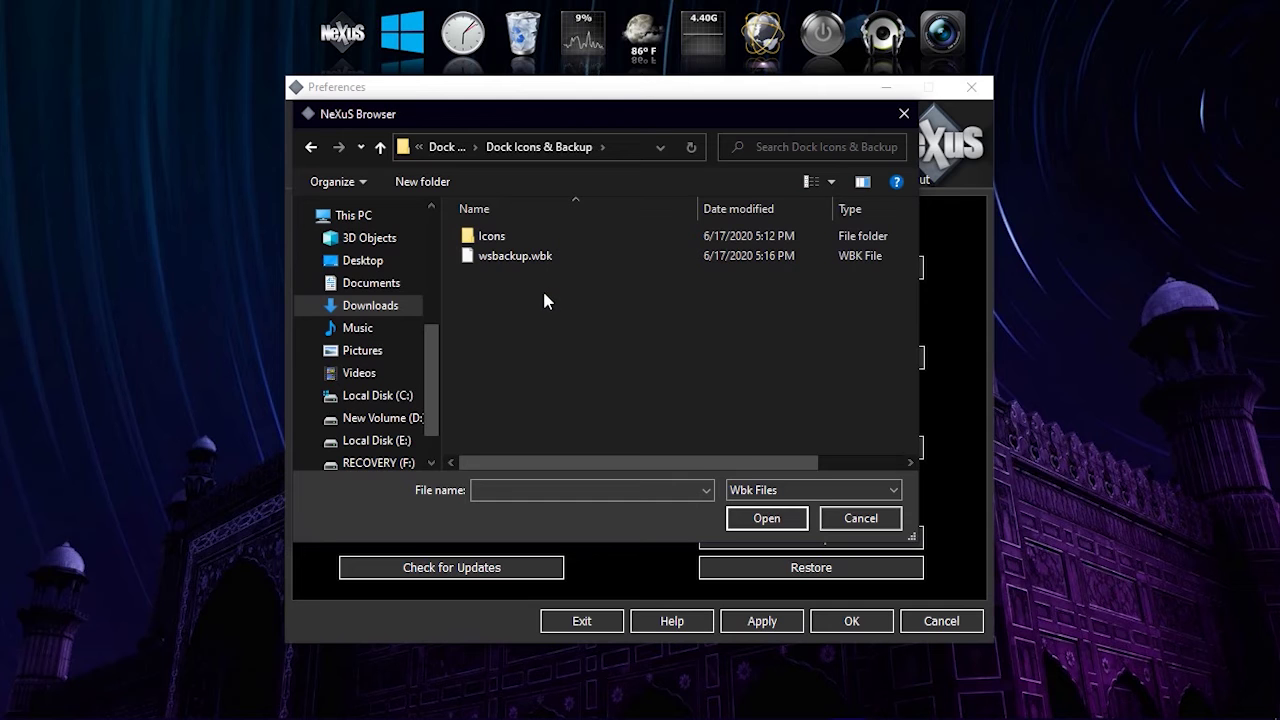
click(548, 258)
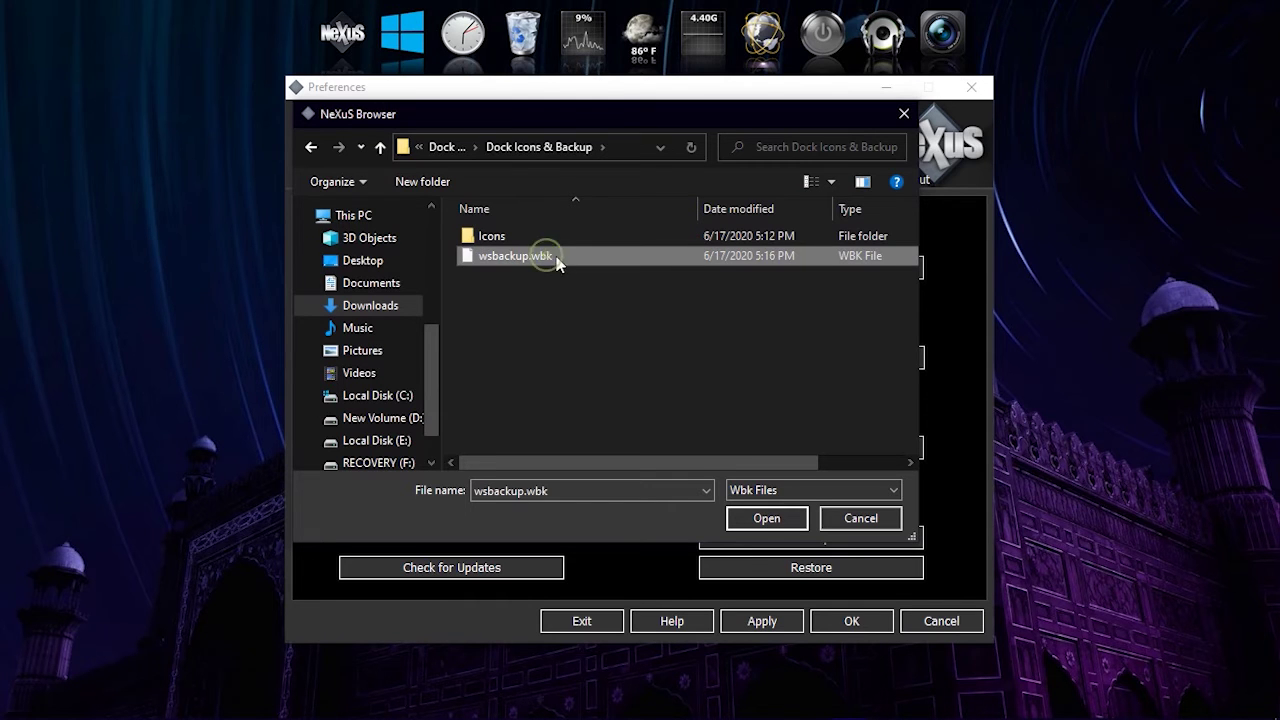
click(766, 521)
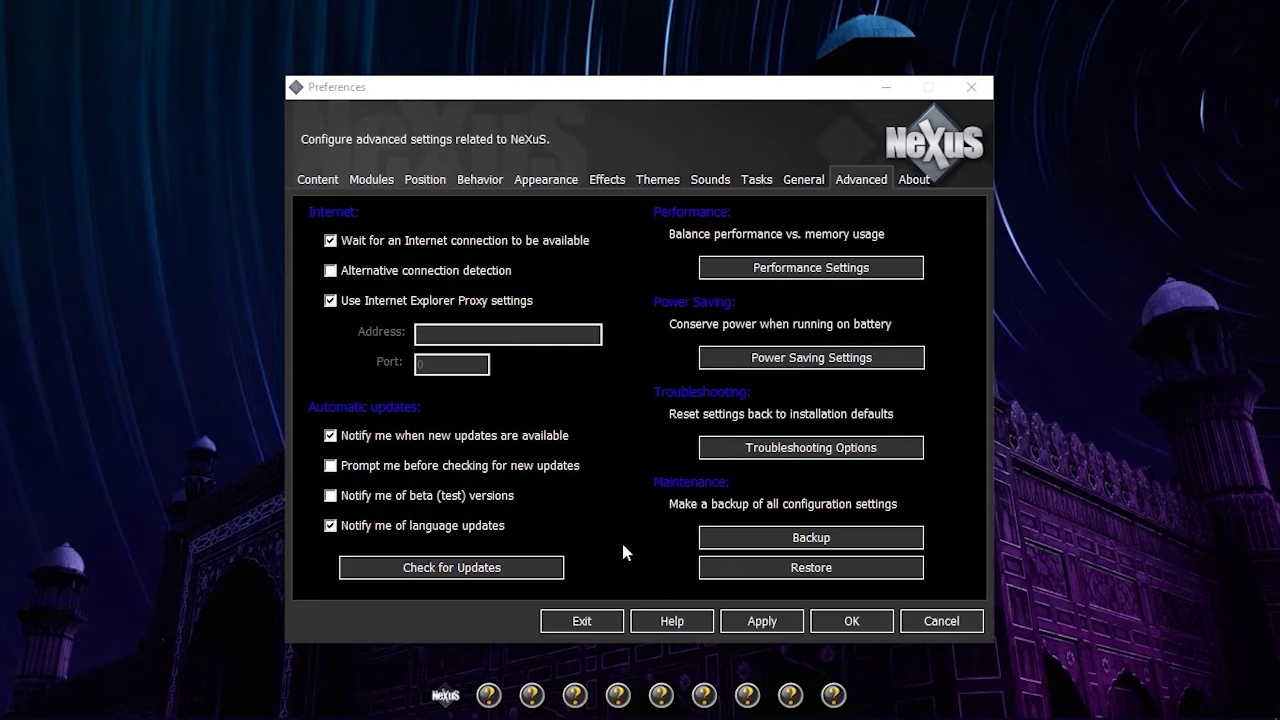
click(840, 622)
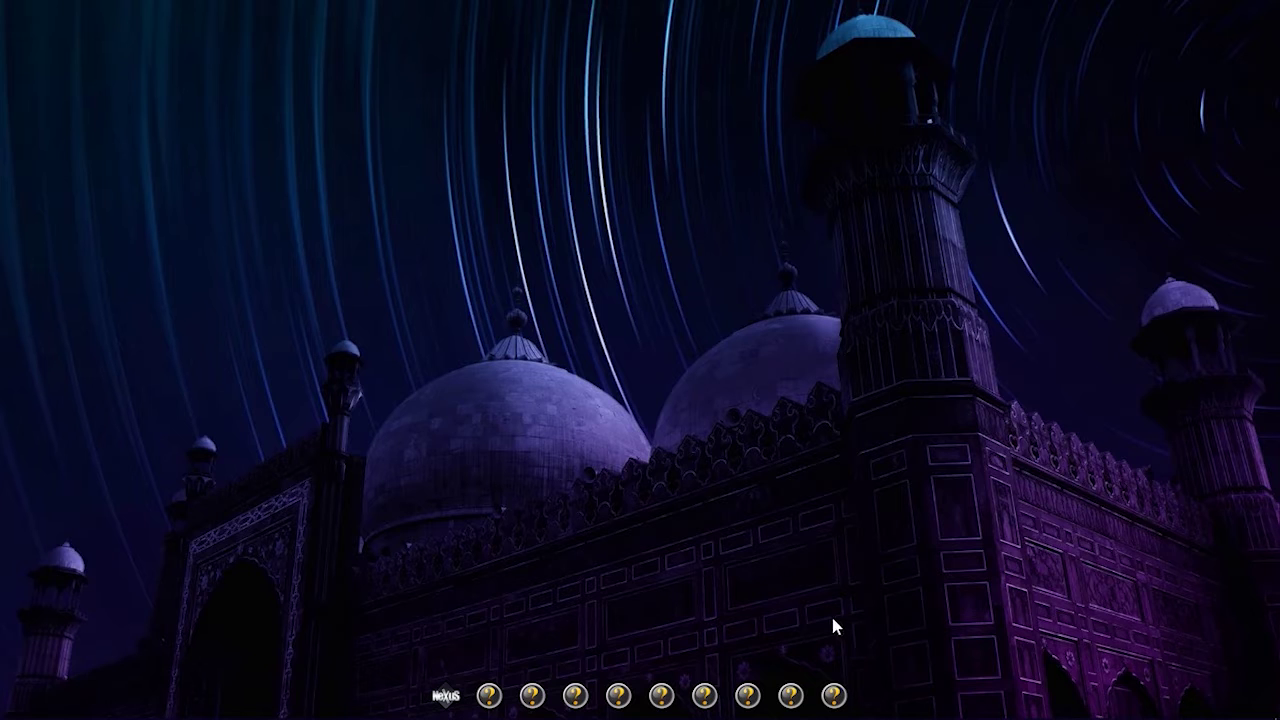
Step: Open the properties of the NeXuS dock entry and browse for a replacement icon file
right_click(445, 703)
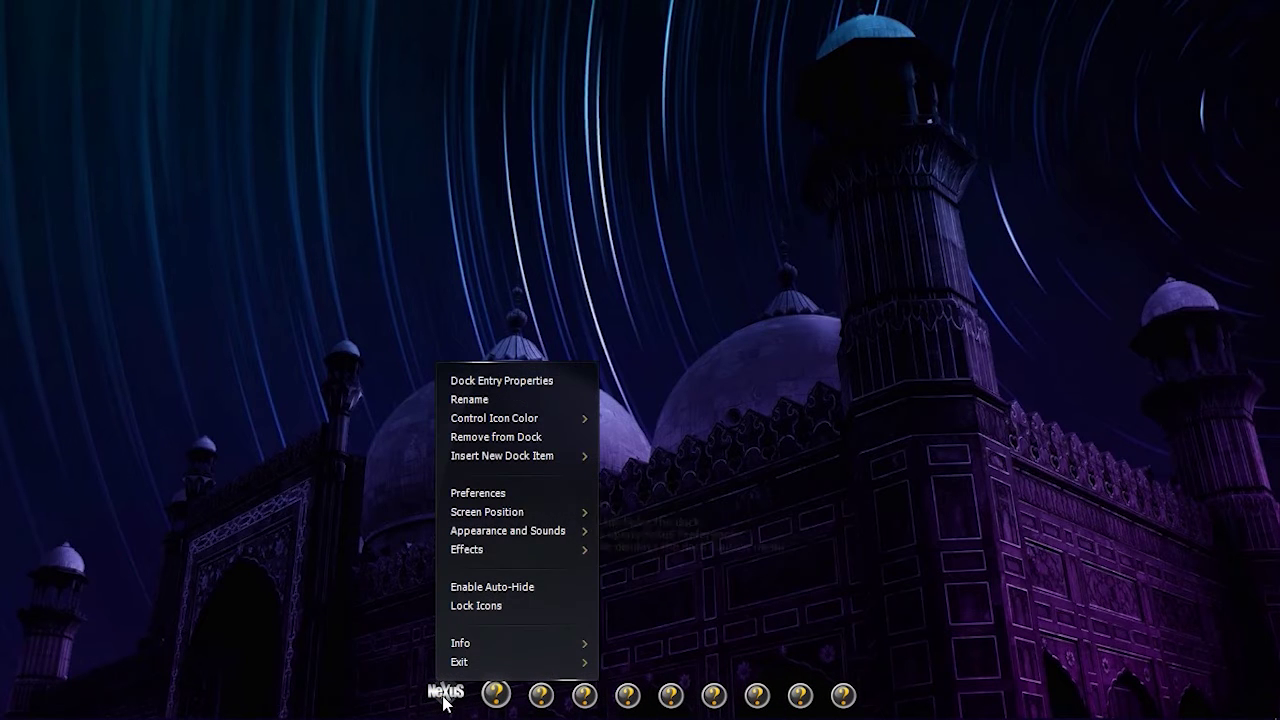
click(487, 389)
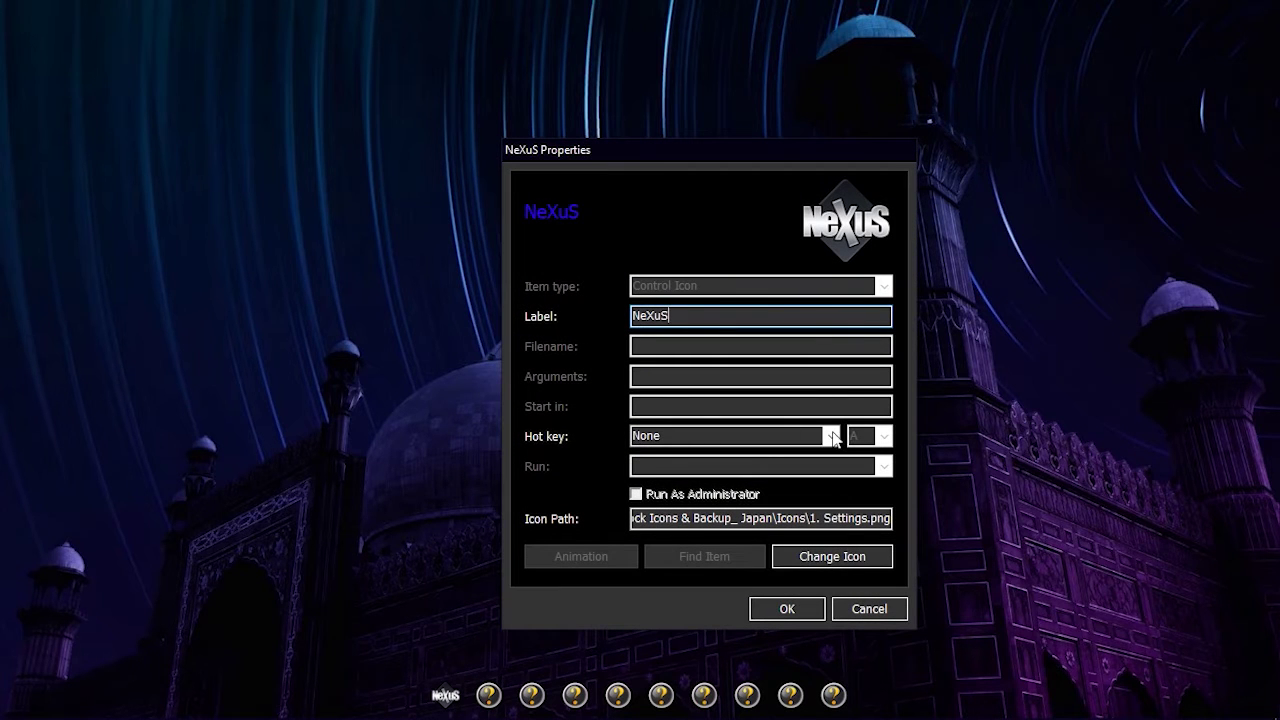
click(832, 557)
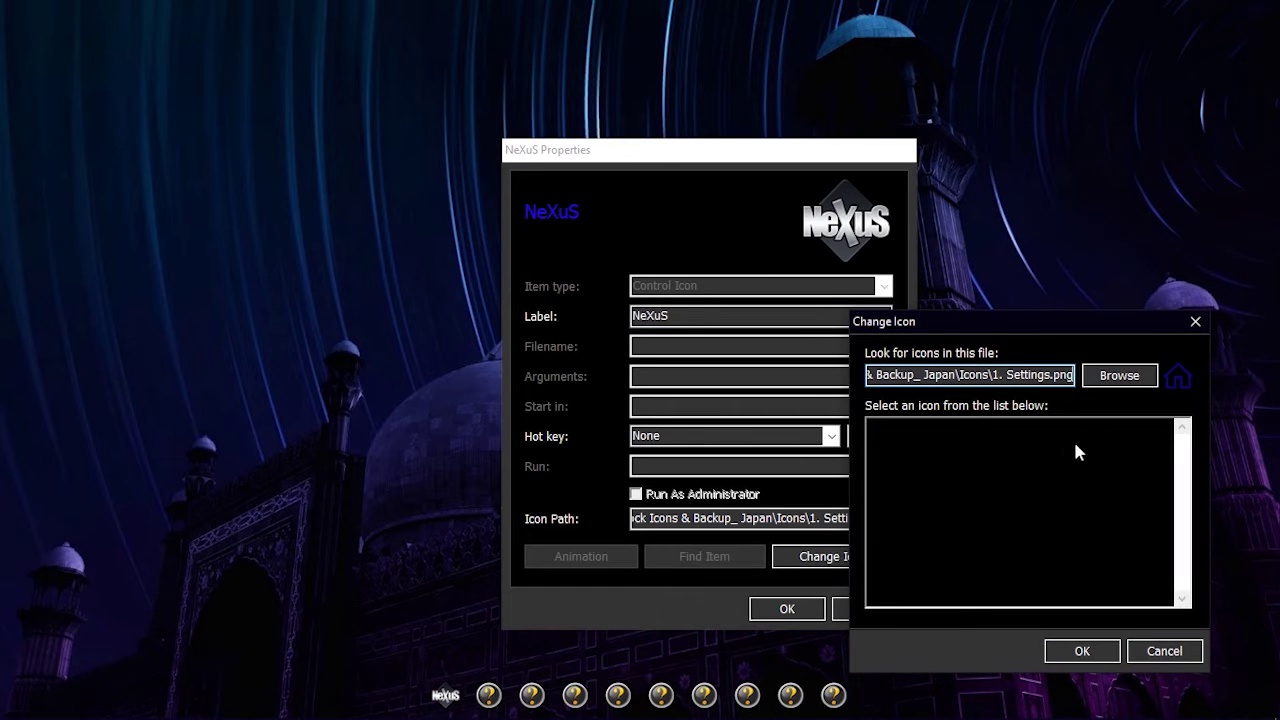
click(1116, 376)
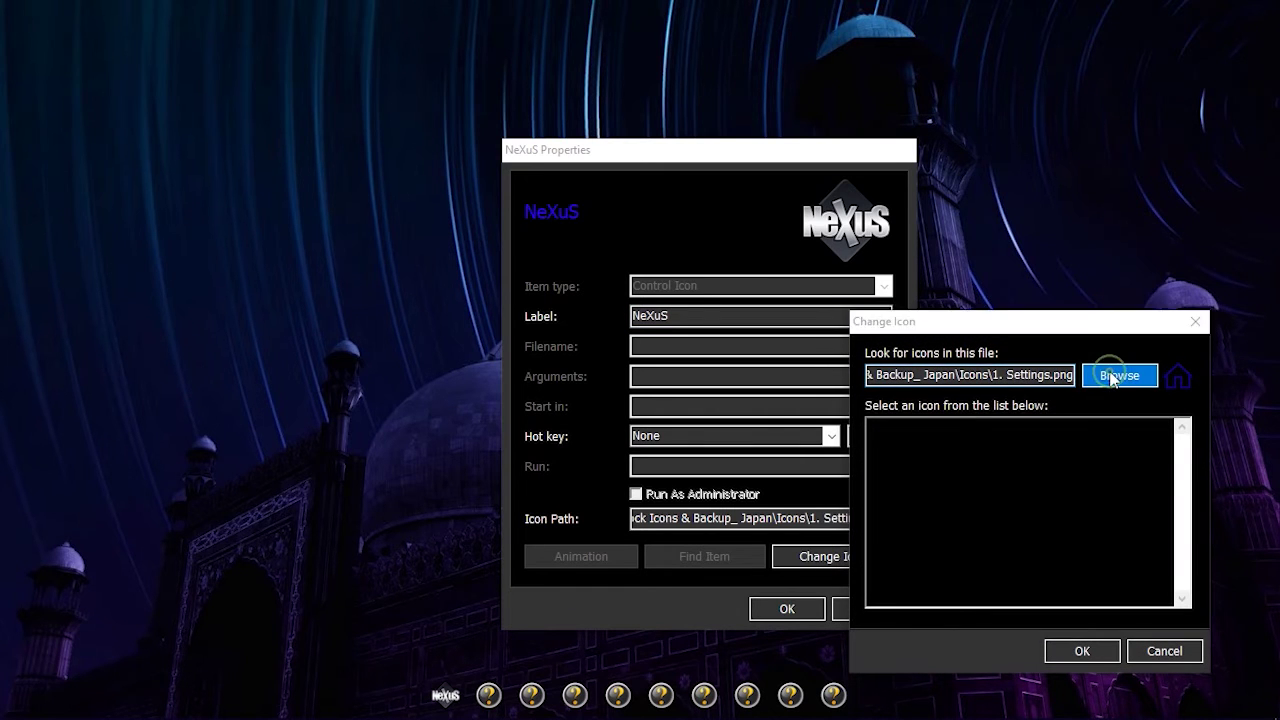
double_click(1001, 378)
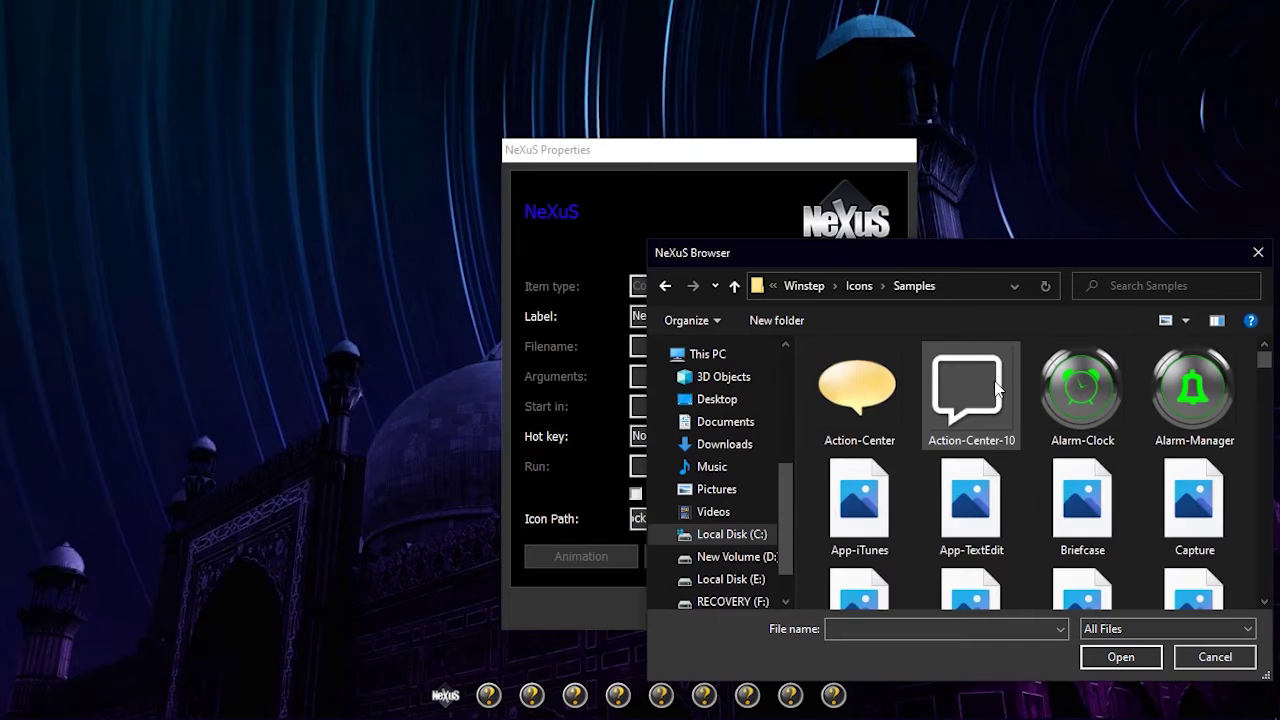
Step: Choose Windows-10 from the Winstep Samples icons for the NeXuS dock entry and apply the new icon
scroll(1131, 466, down, 10)
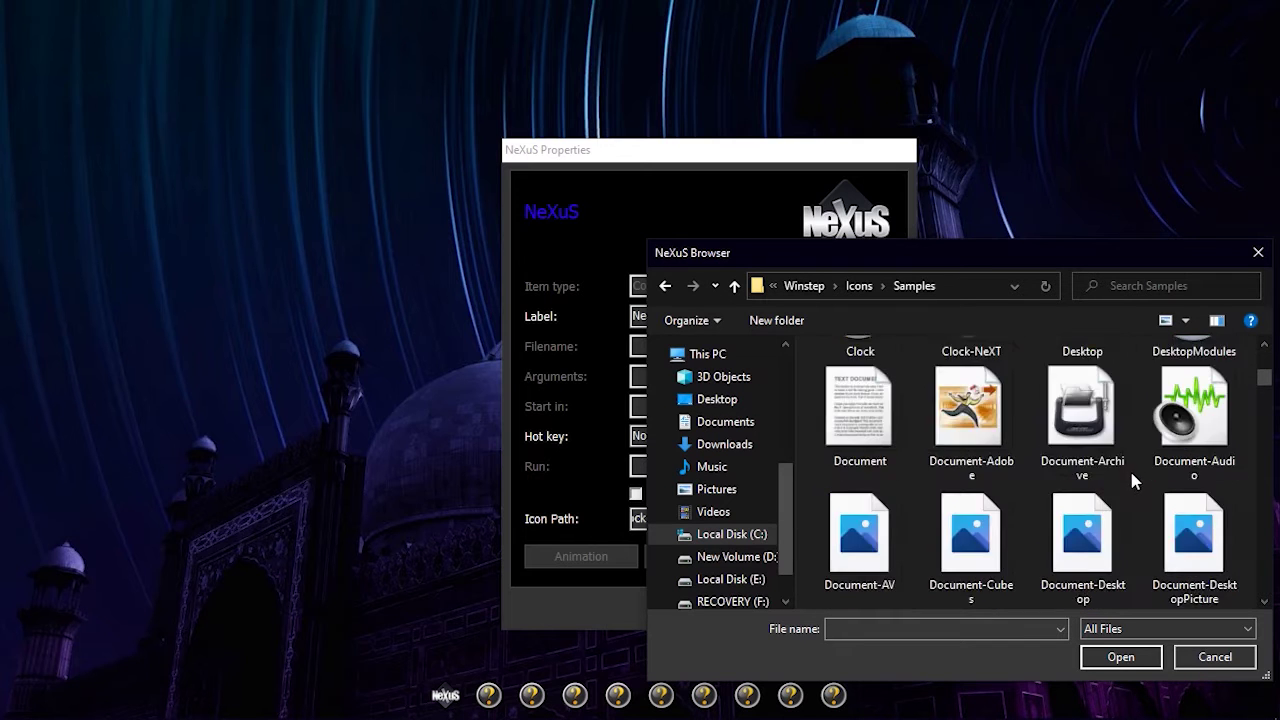
scroll(1120, 495, down, 10)
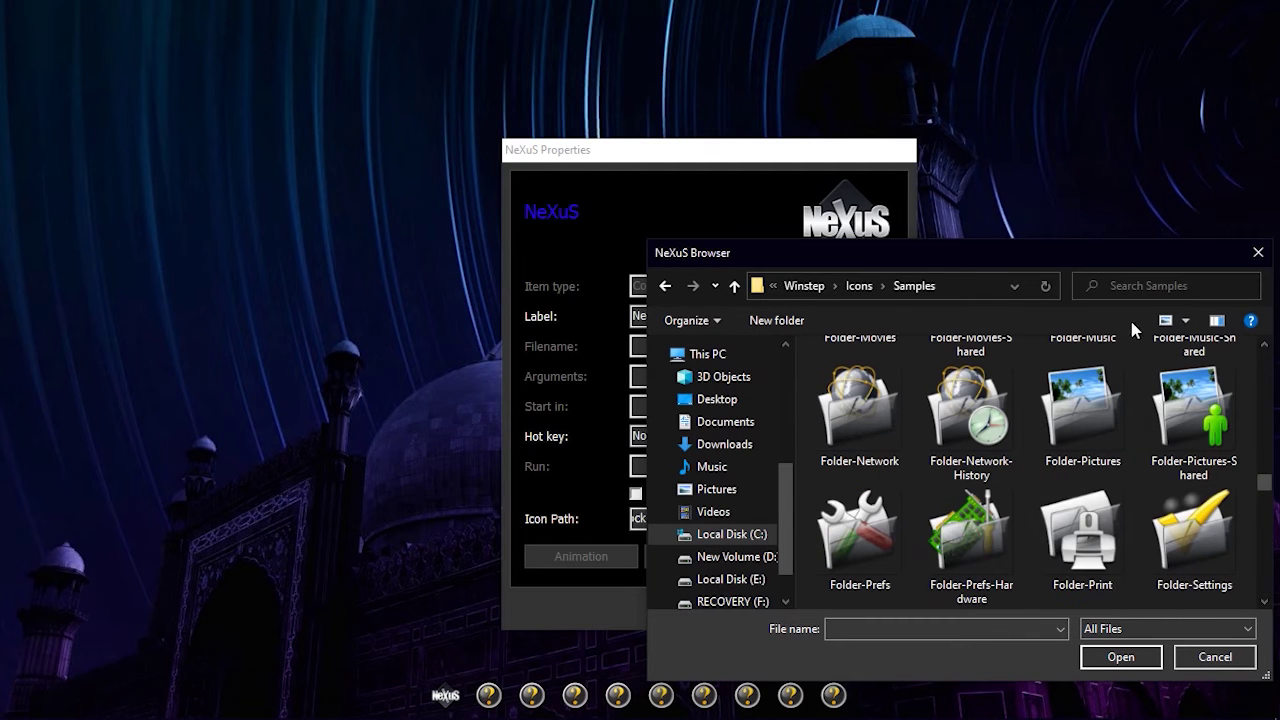
drag(1104, 252, 750, 158)
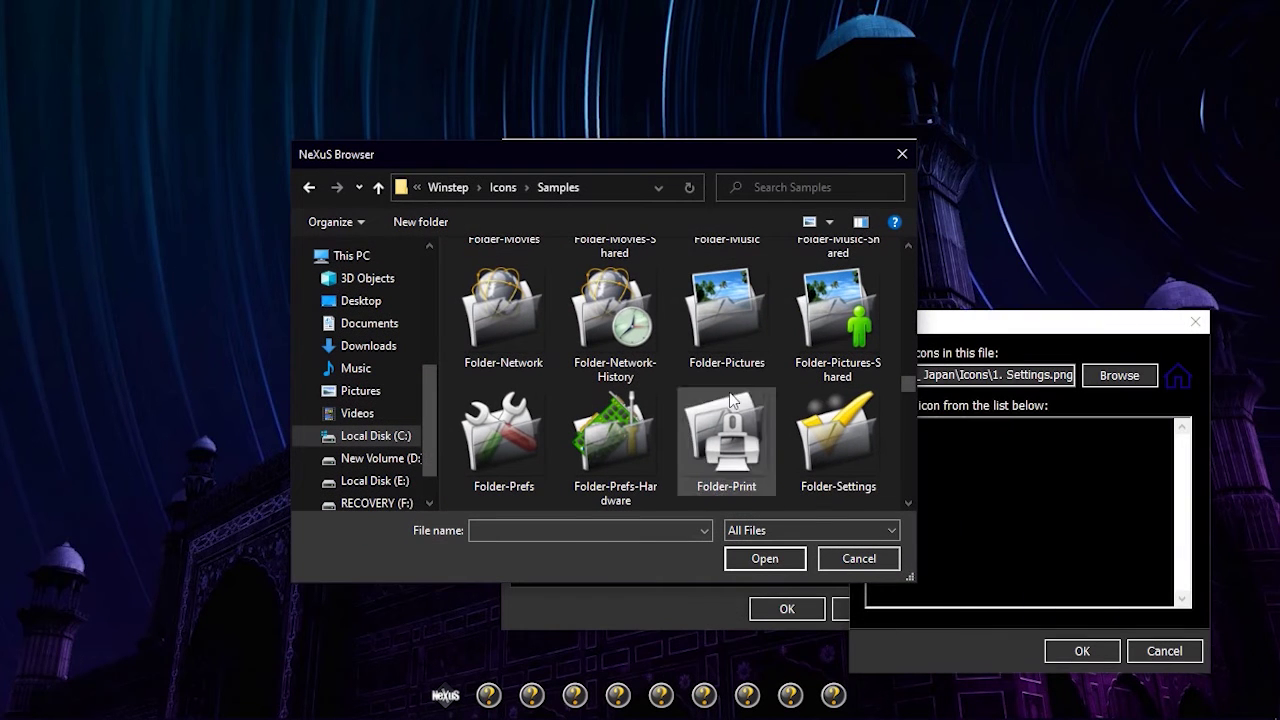
scroll(731, 404, down, 8)
scroll(731, 404, down, 2)
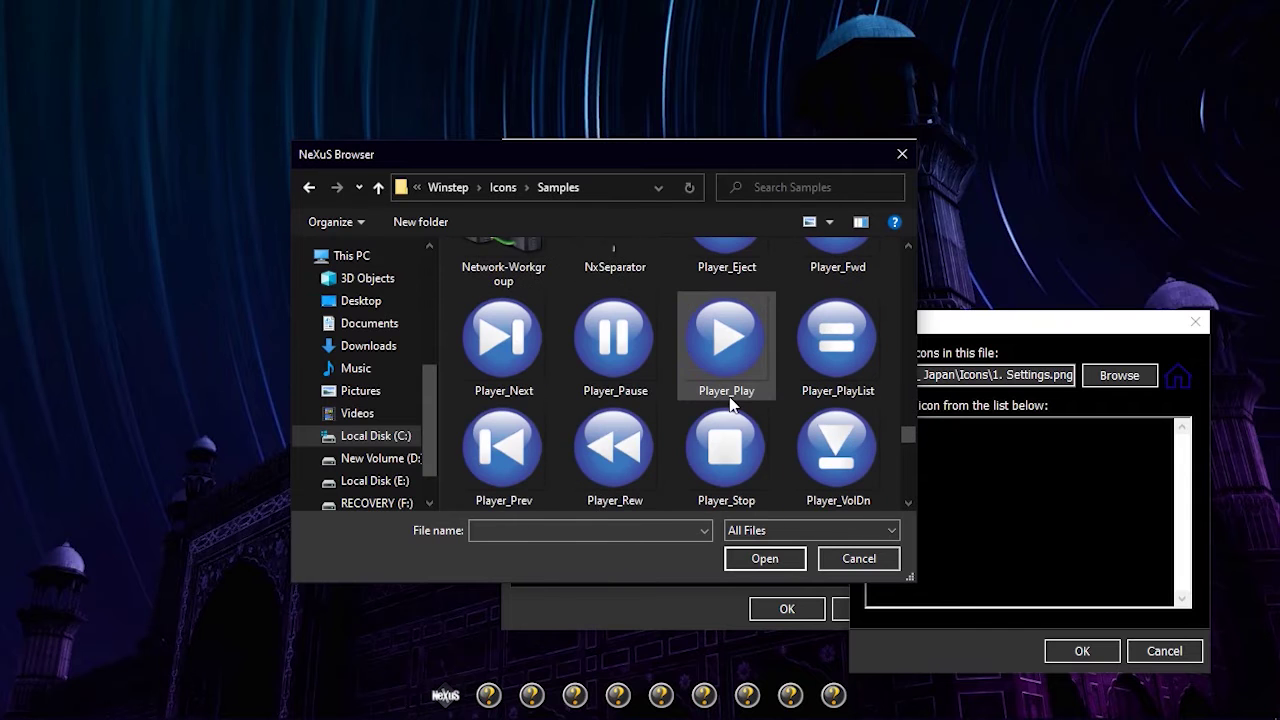
scroll(731, 404, down, 10)
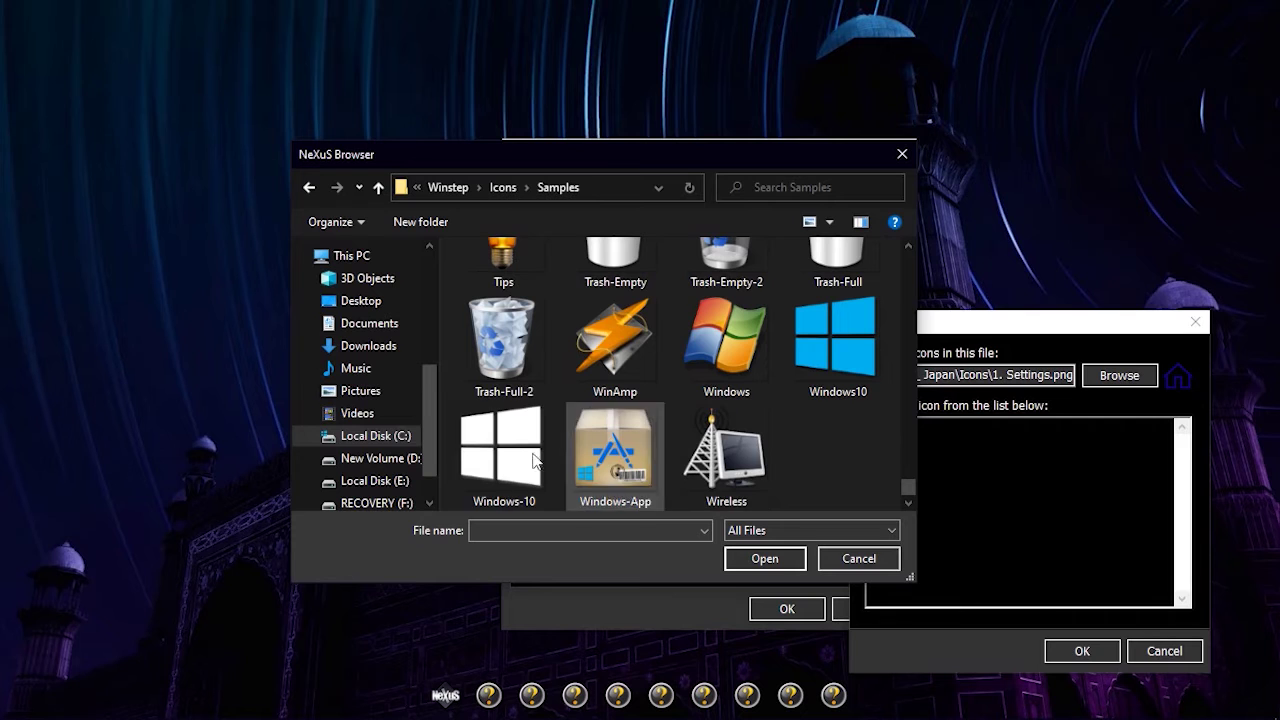
click(507, 477)
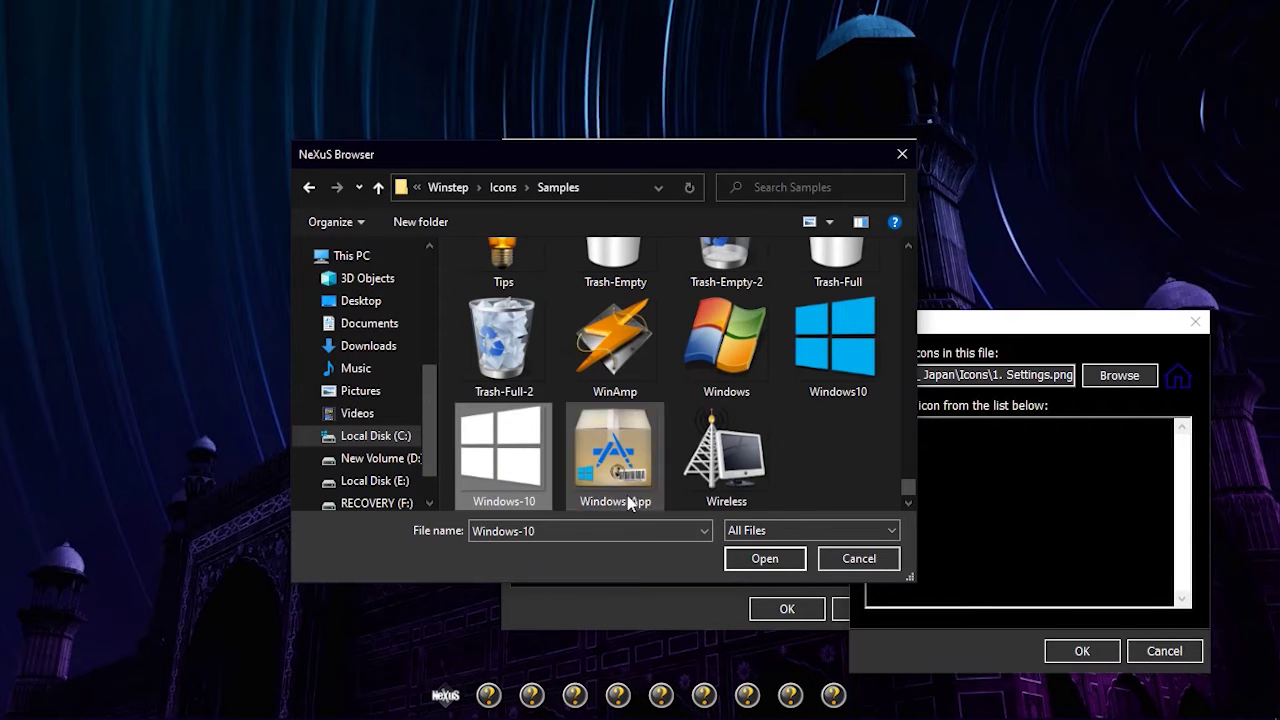
click(760, 562)
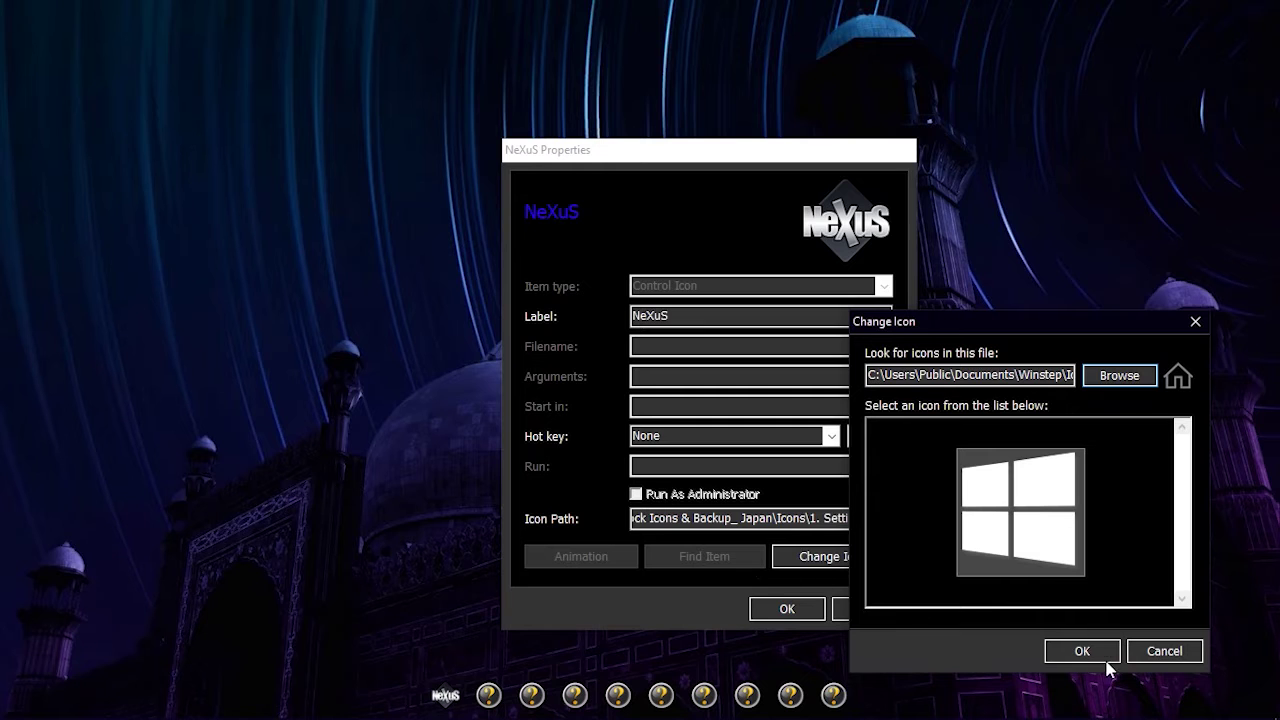
click(1070, 651)
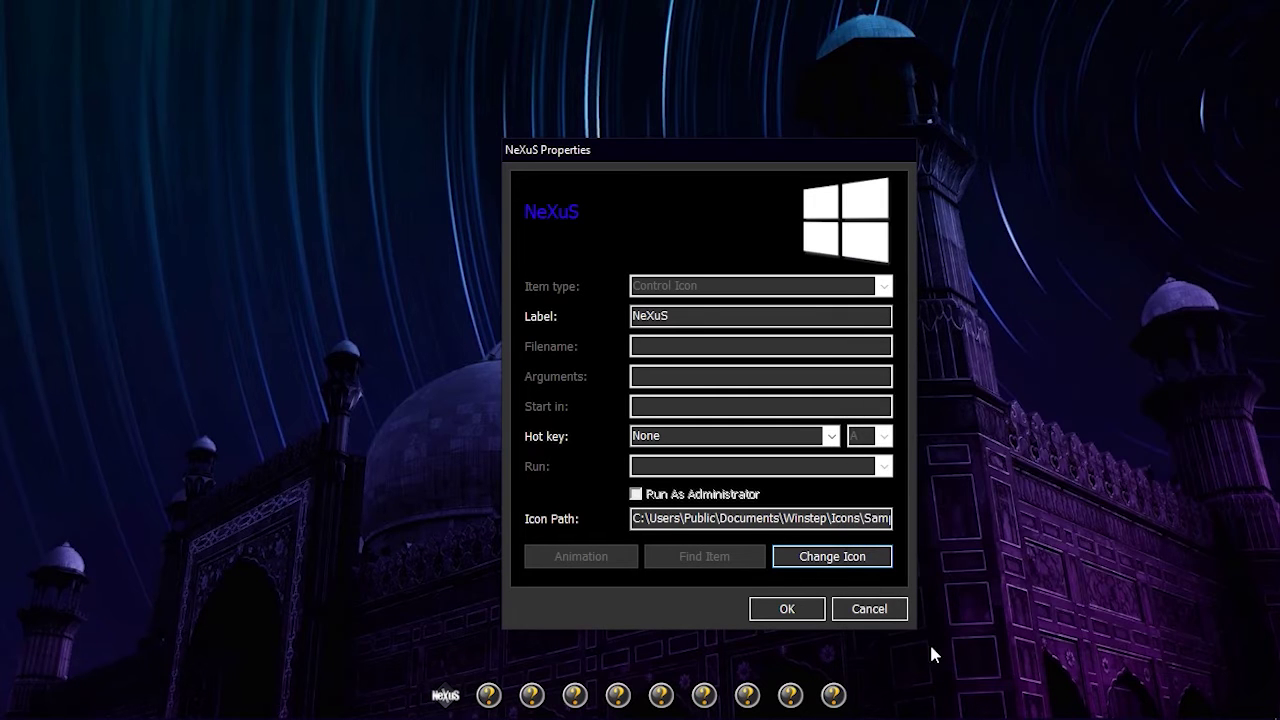
click(790, 612)
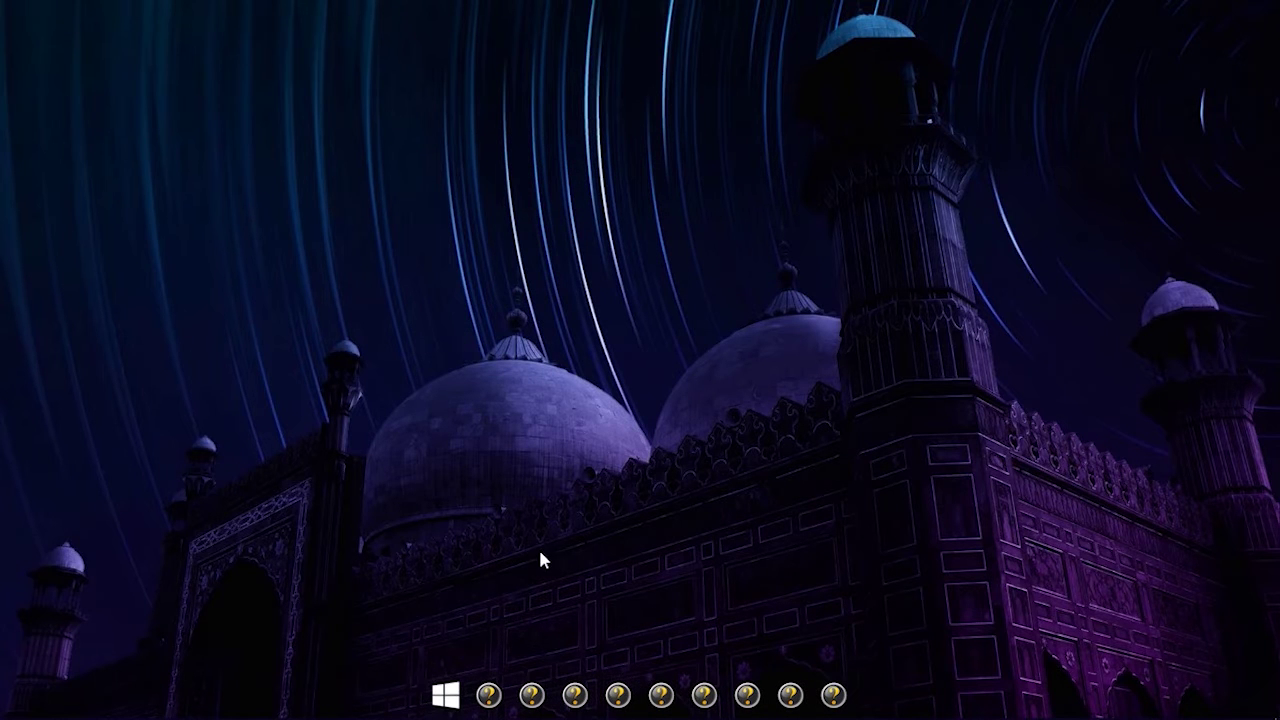
Step: Open the properties of the Shutdown Windows dock entry and browse for a replacement icon file
right_click(488, 695)
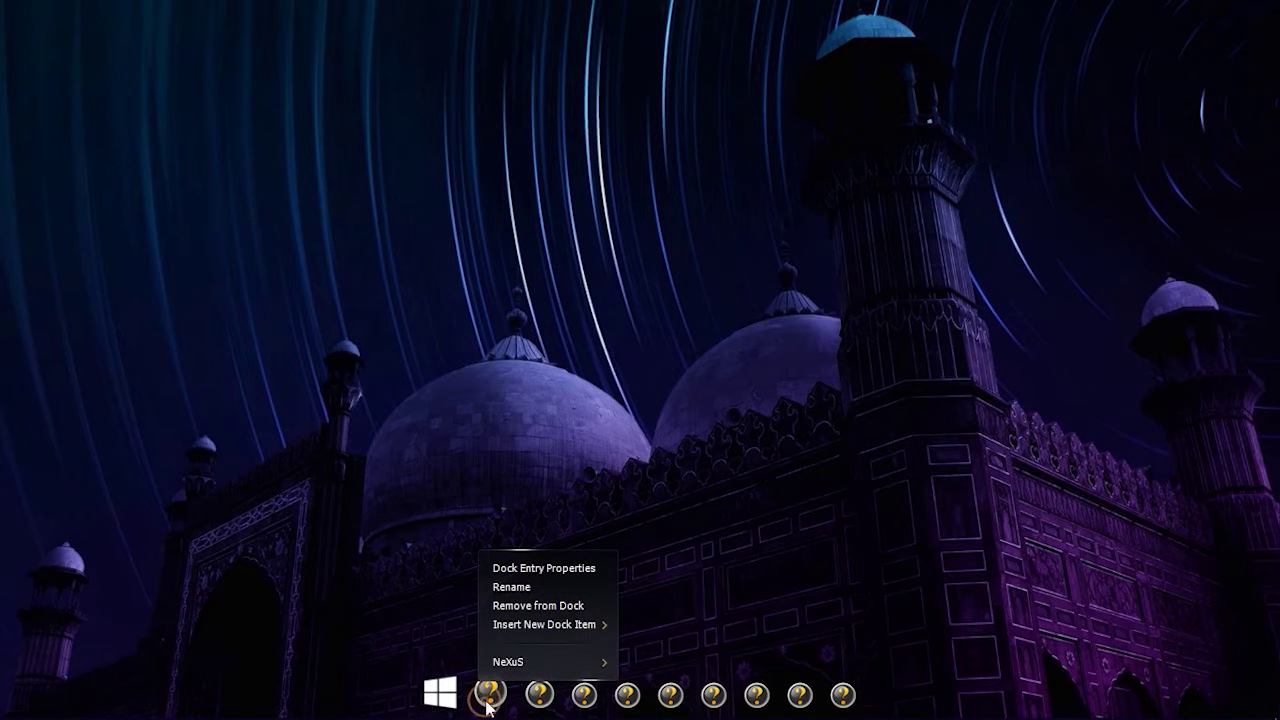
click(540, 569)
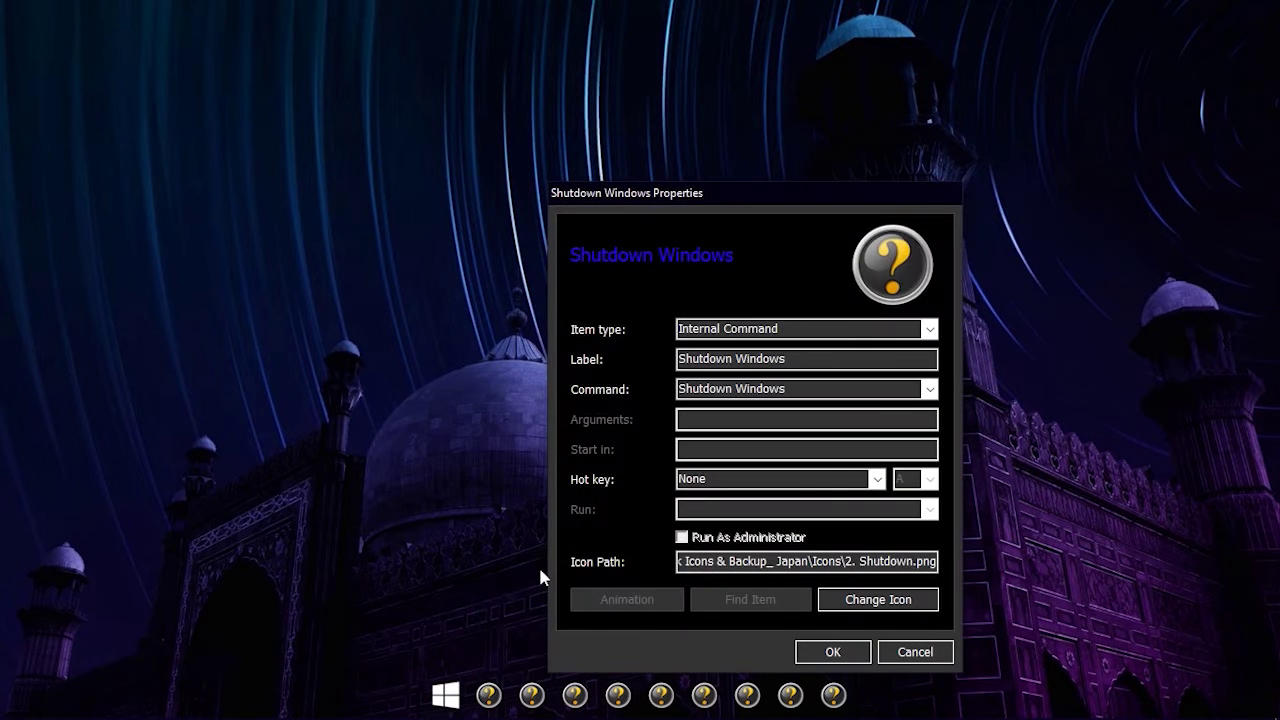
click(872, 601)
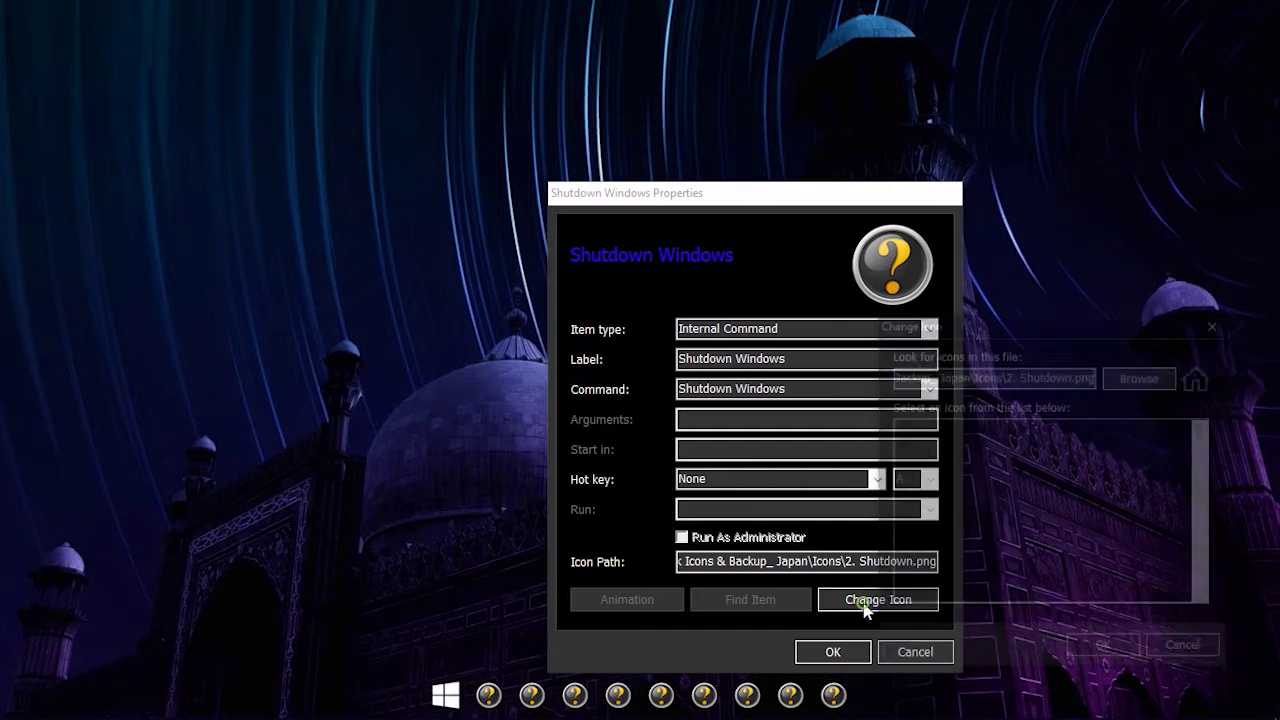
click(1140, 376)
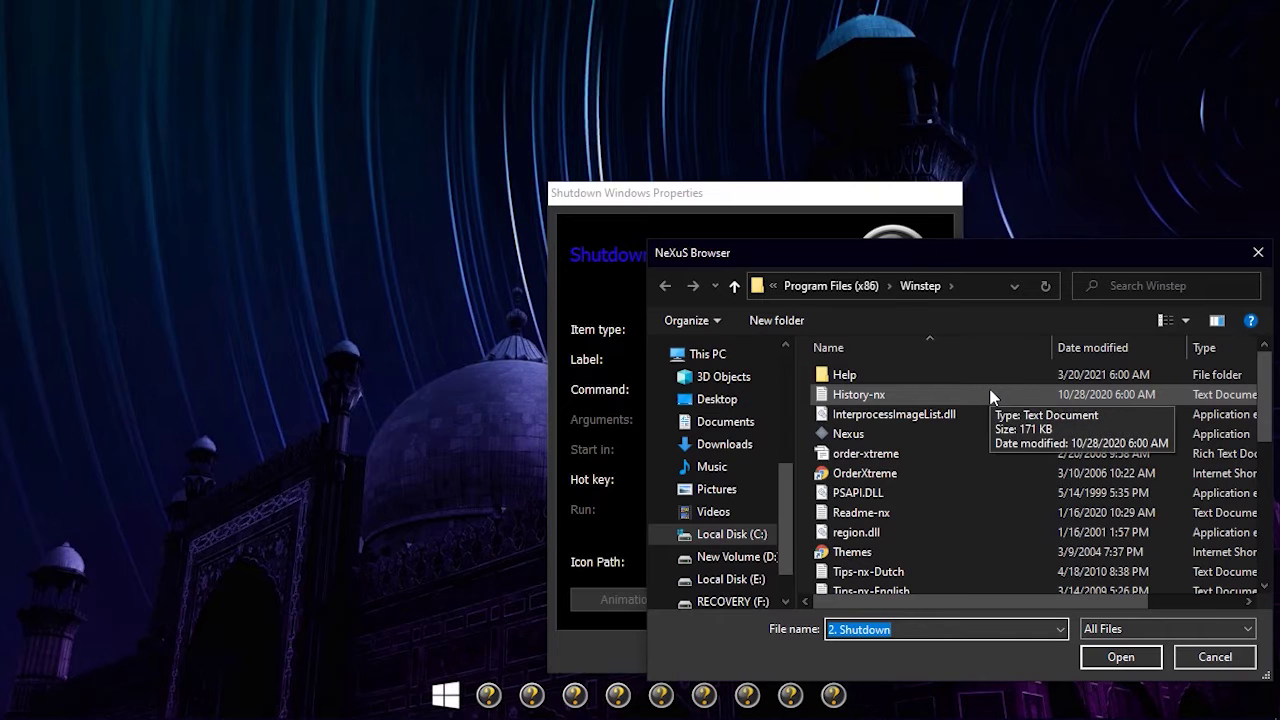
click(1258, 255)
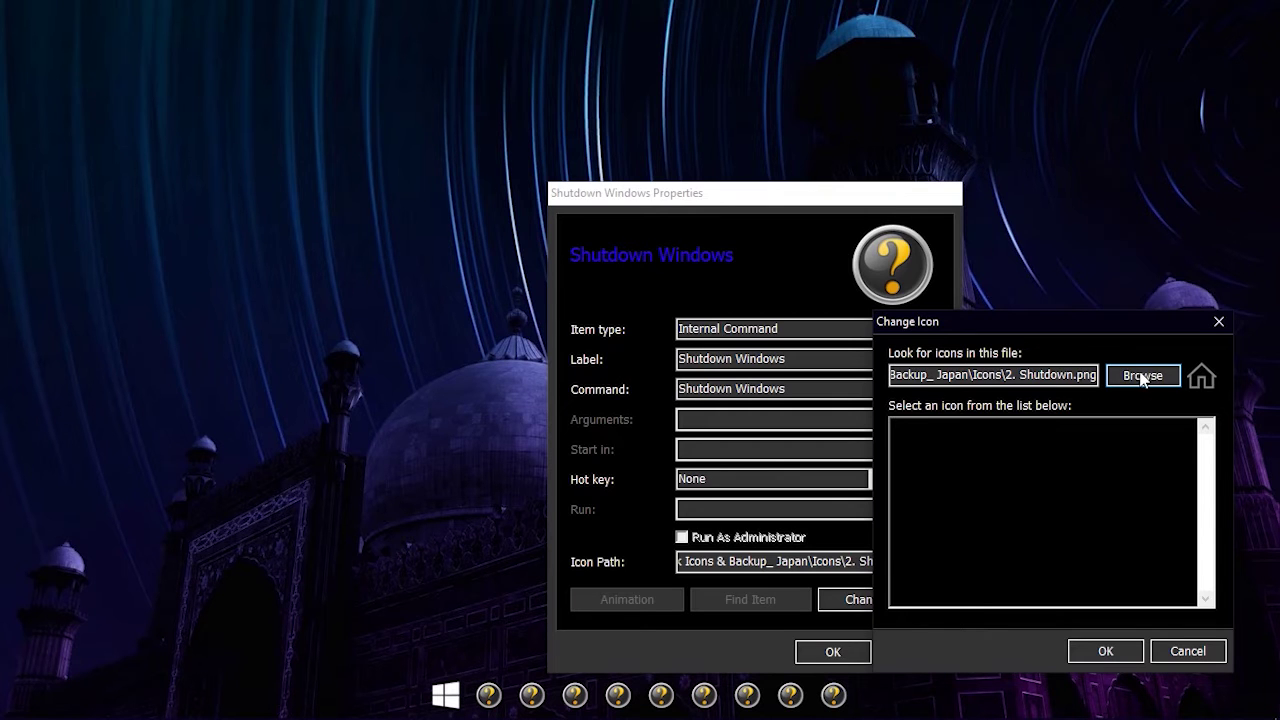
drag(1093, 330, 873, 213)
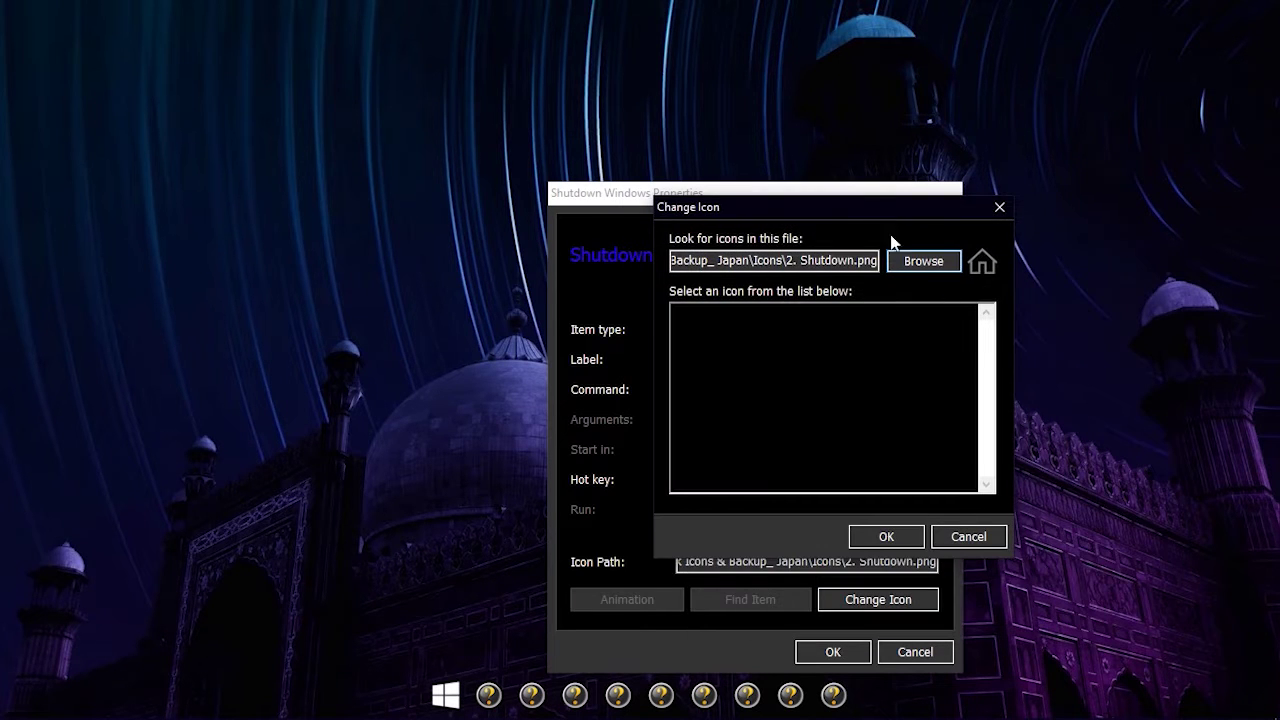
click(923, 261)
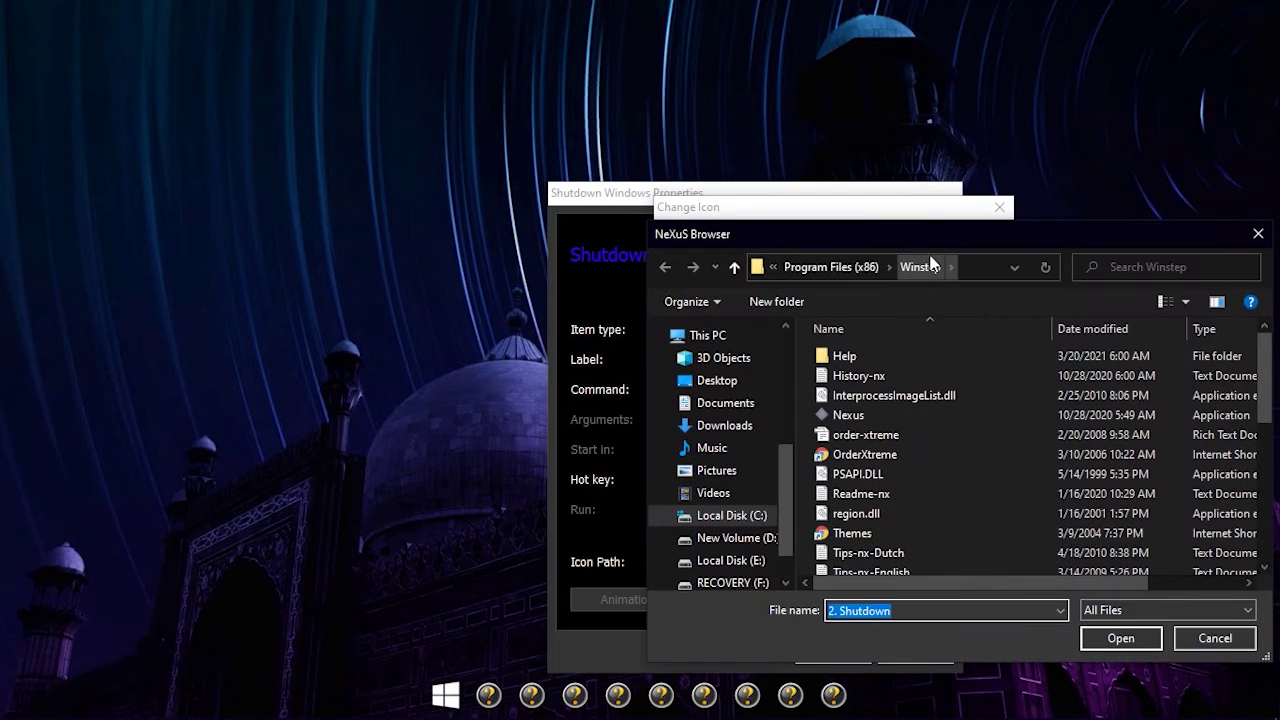
Step: Choose 2. Shutdown from Downloads\Dock Icons & Backup (2)\Dock Icons & Backup\Icons for the Shutdown Windows dock entry and apply the new icon
scroll(790, 540, down, 1)
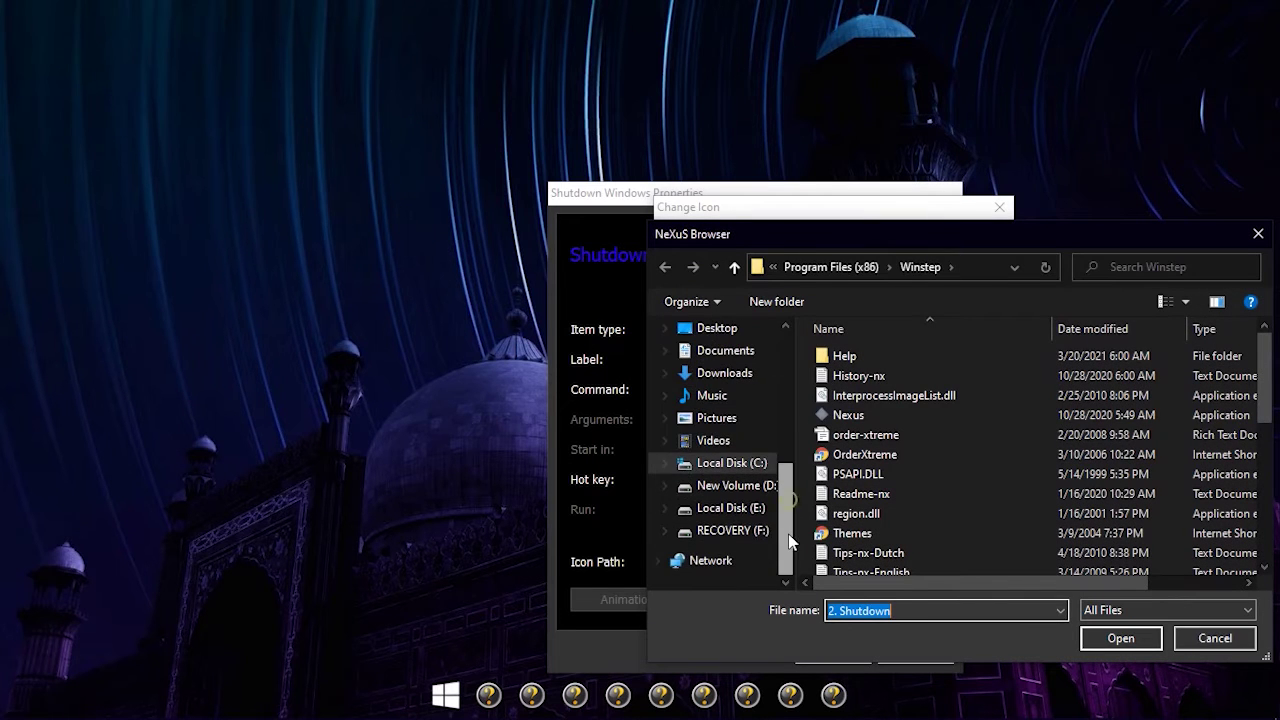
click(737, 374)
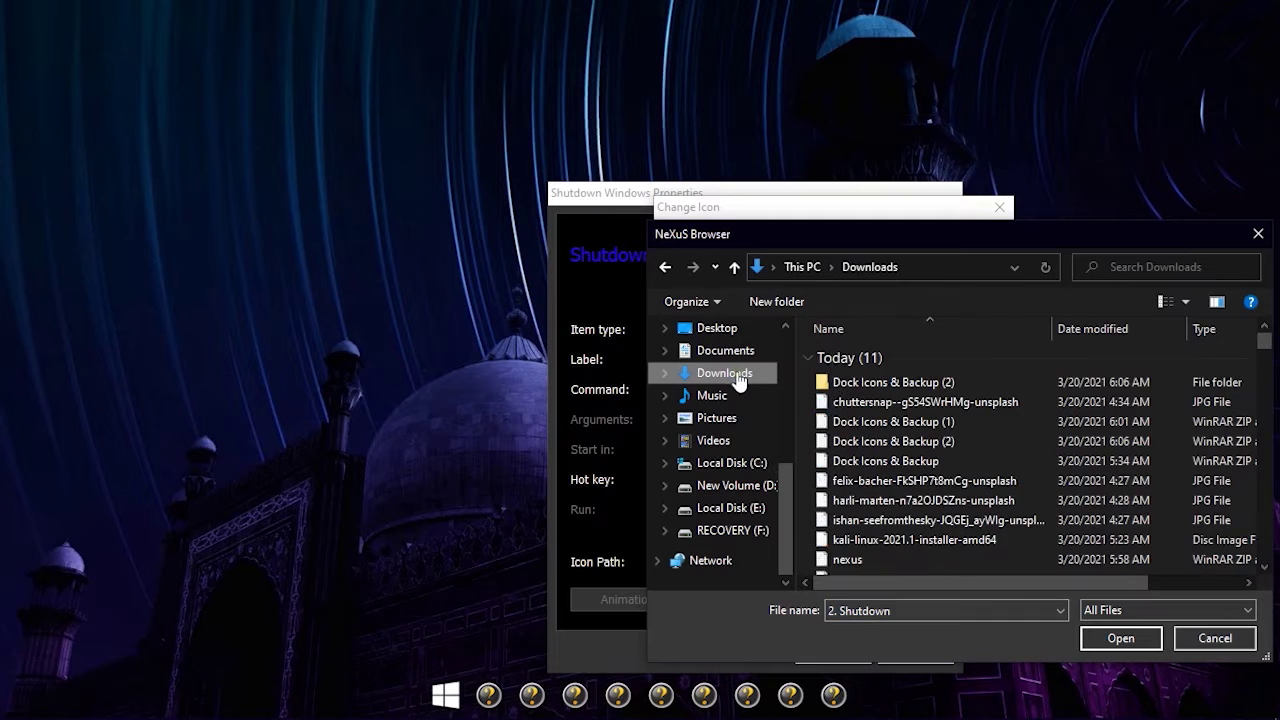
double_click(918, 383)
double_click(866, 358)
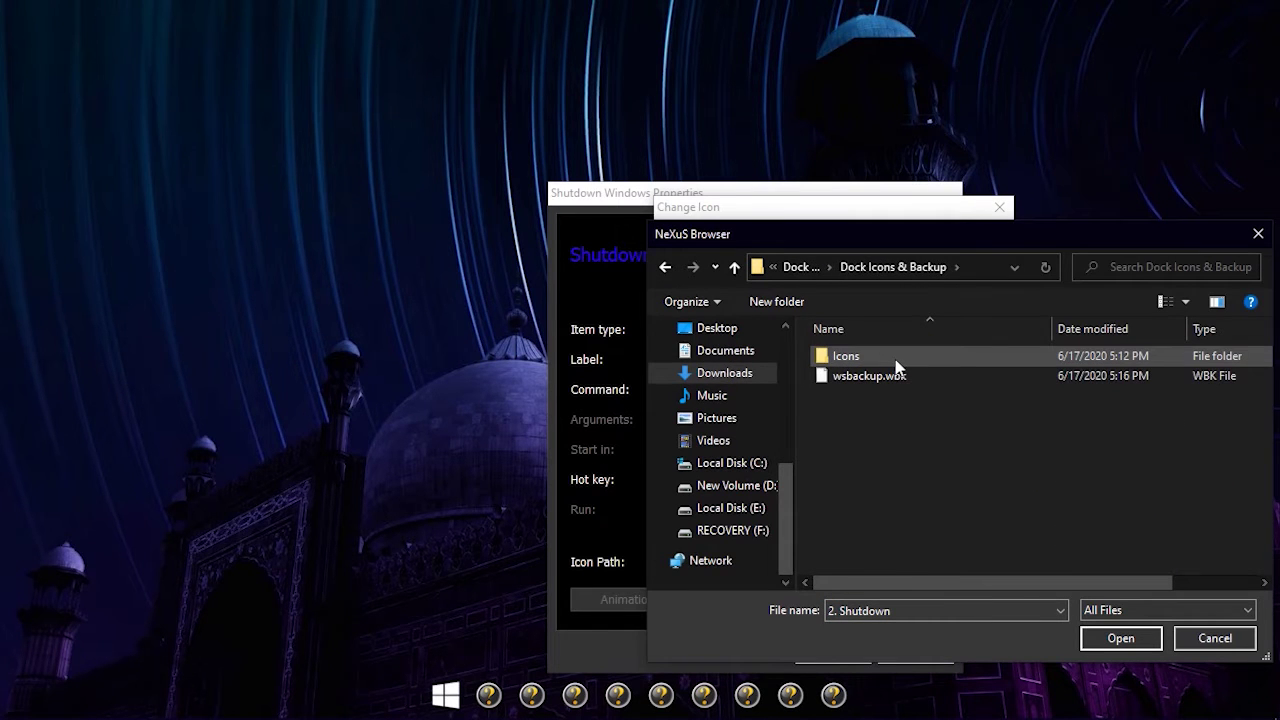
double_click(896, 362)
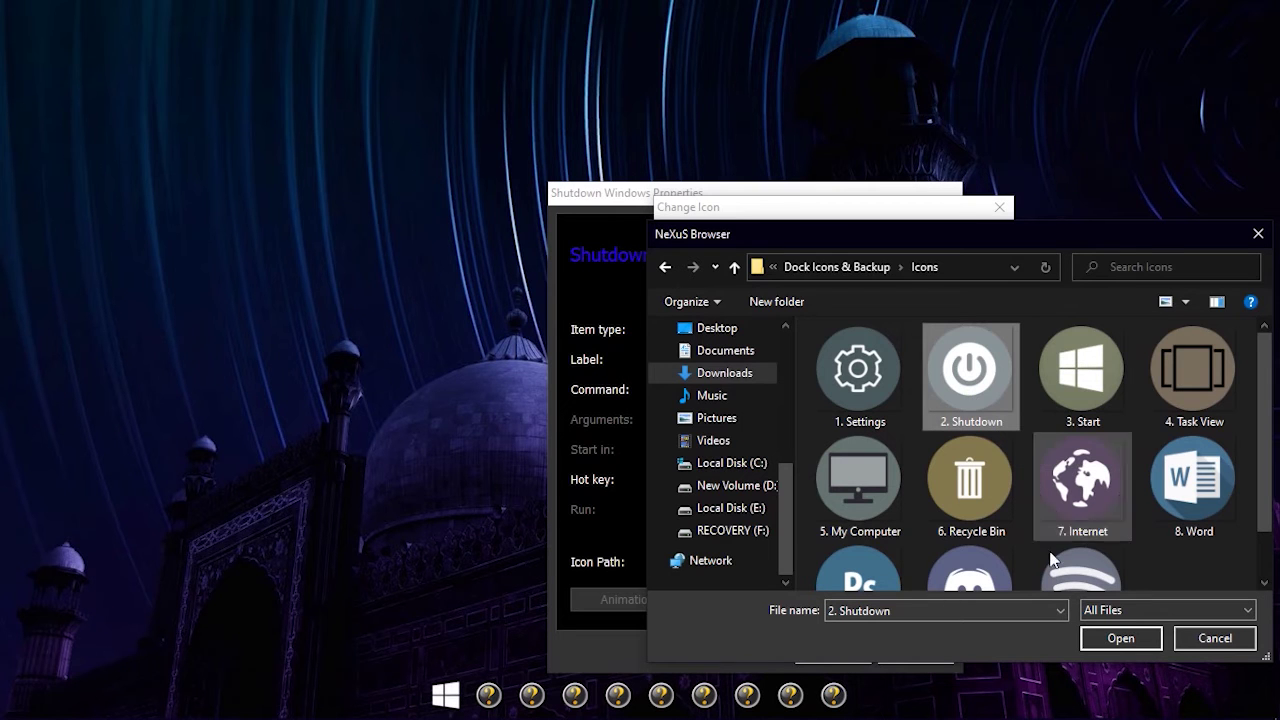
click(1097, 637)
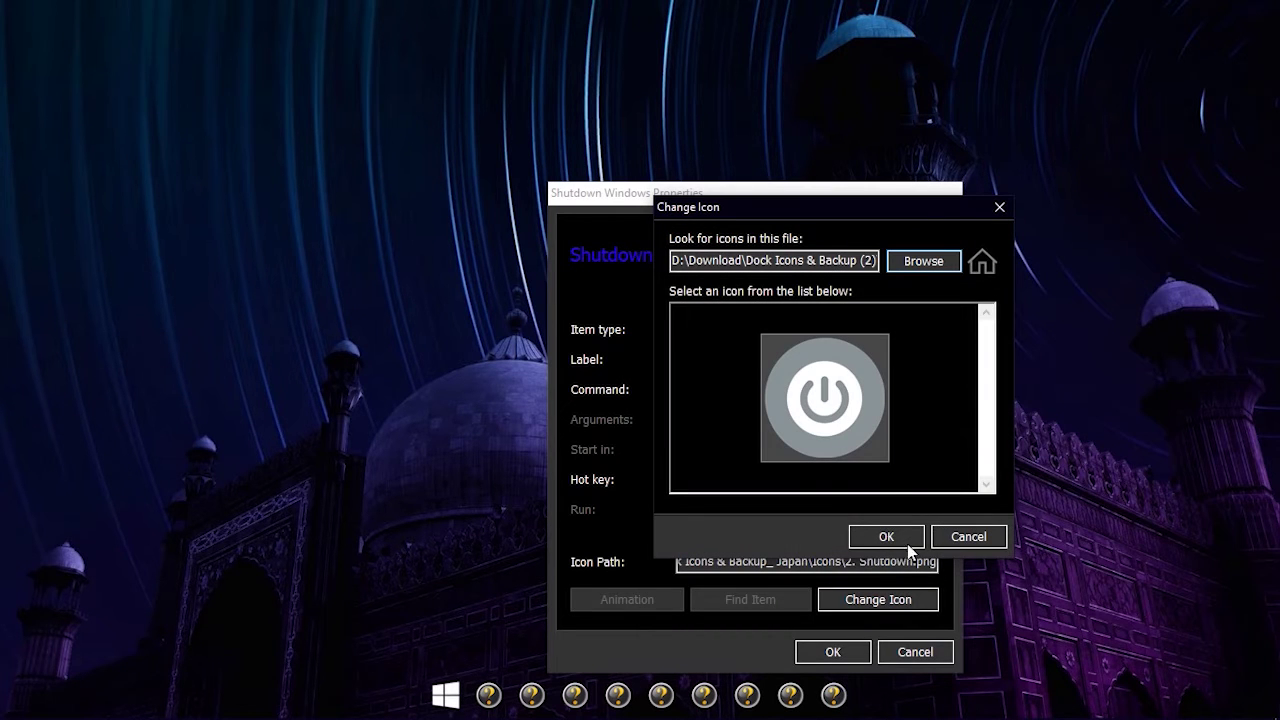
click(888, 536)
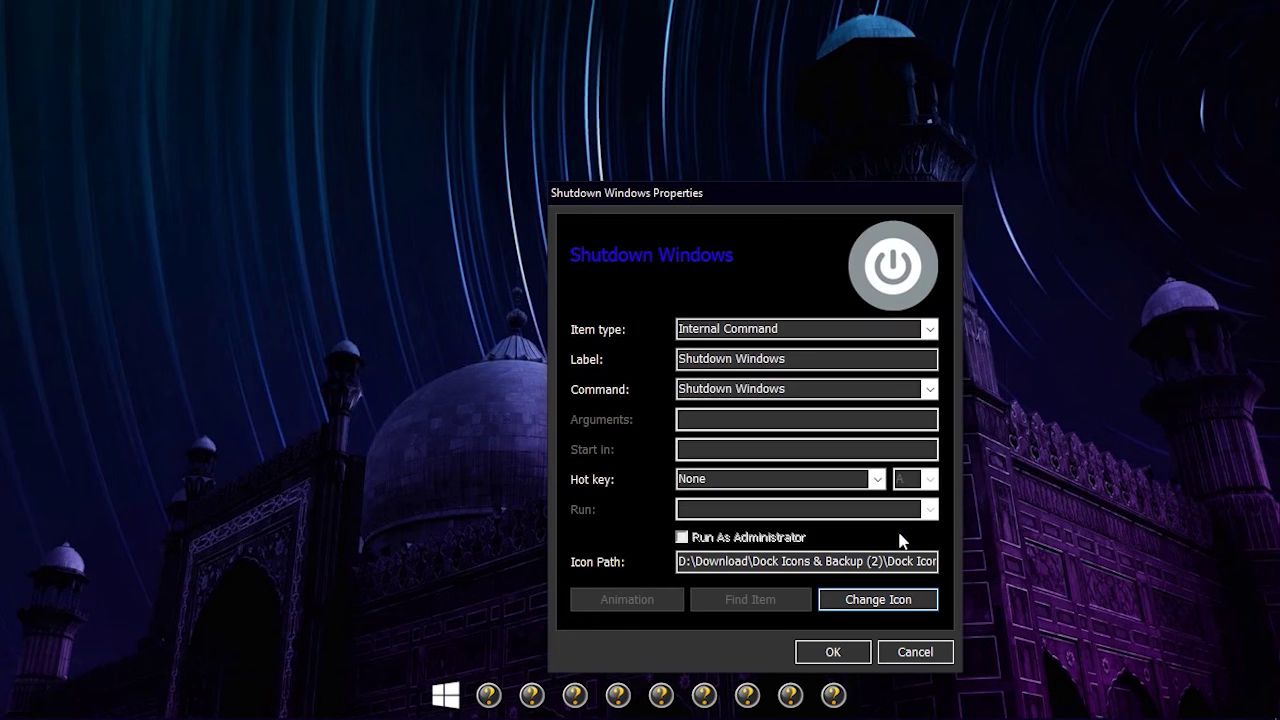
click(823, 653)
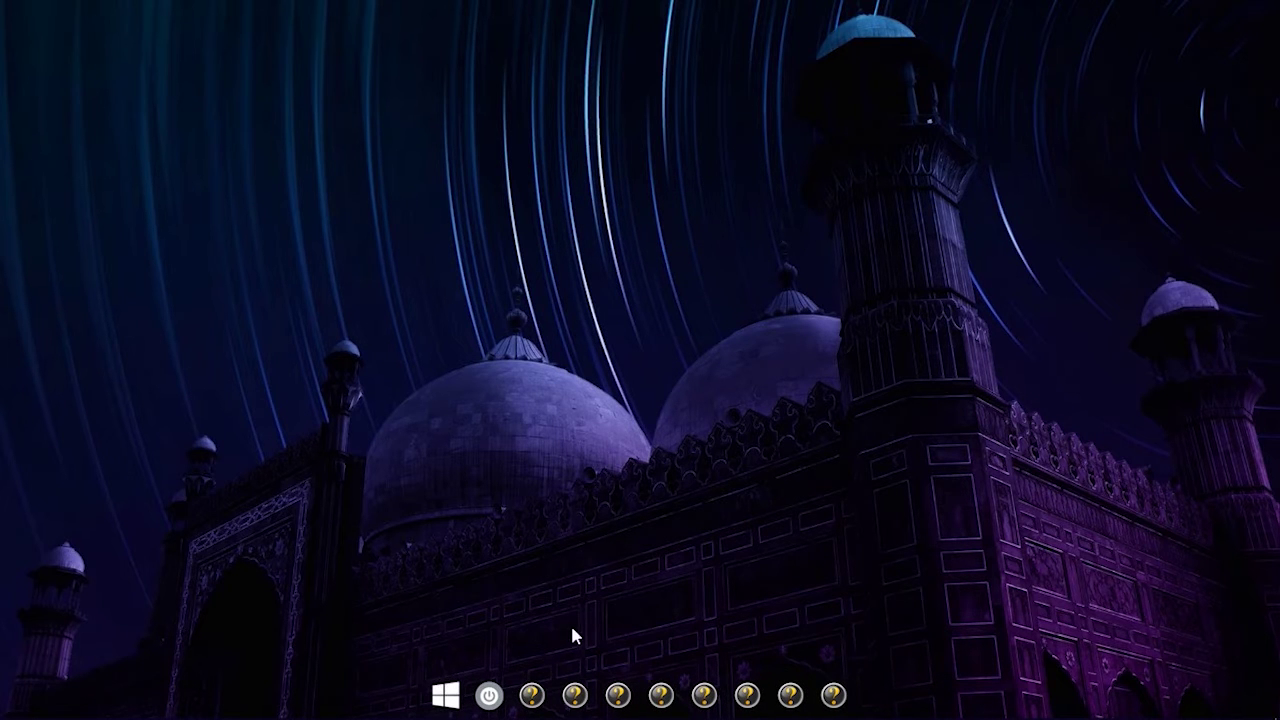
Step: Open the properties of the Start Menu dock entry and browse for a replacement icon file
right_click(531, 695)
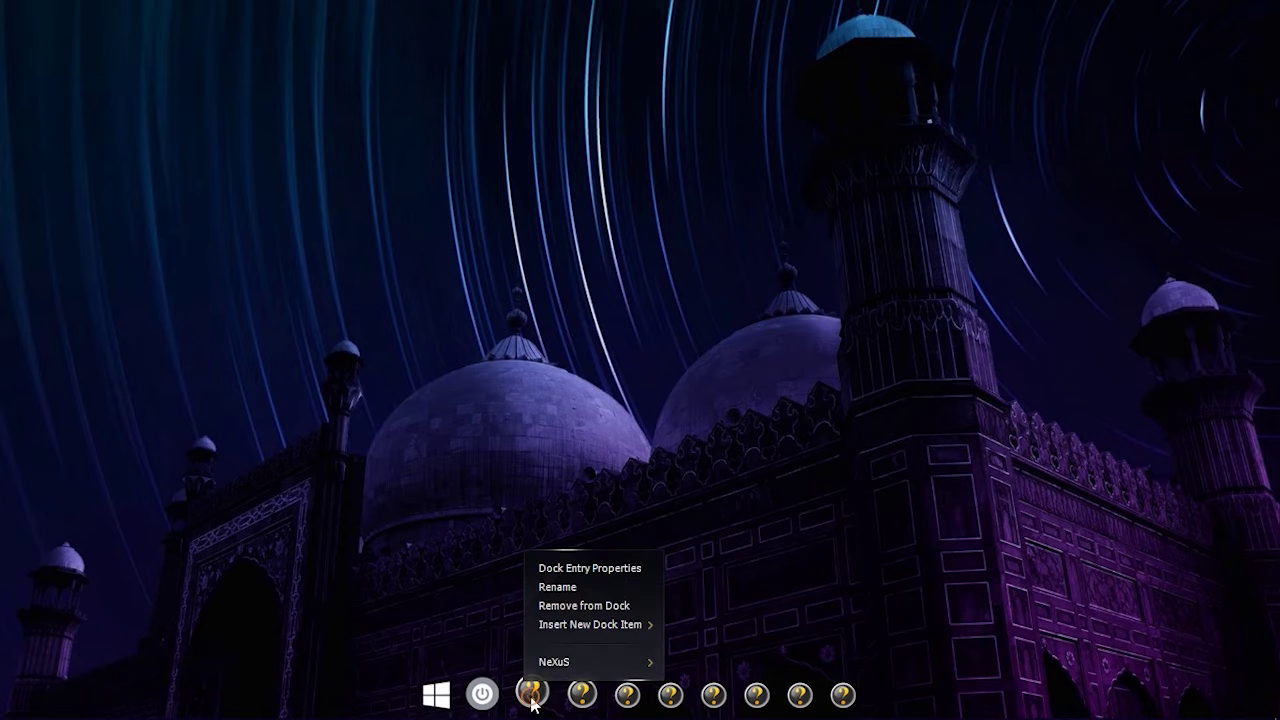
click(580, 570)
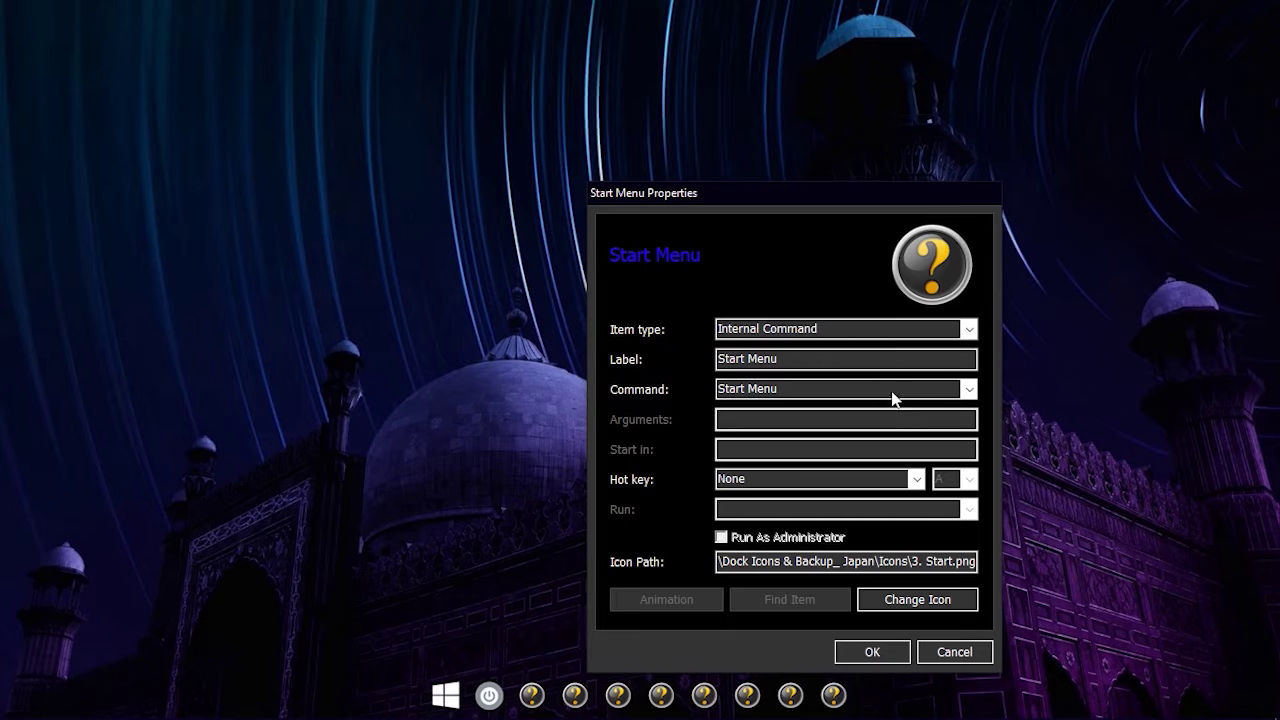
click(905, 604)
click(1204, 381)
Step: Choose 1. Settings from the Icons folder inside Dock Icons & Backup (2) for the Start Menu dock entry and apply the new icon
click(826, 442)
double_click(862, 438)
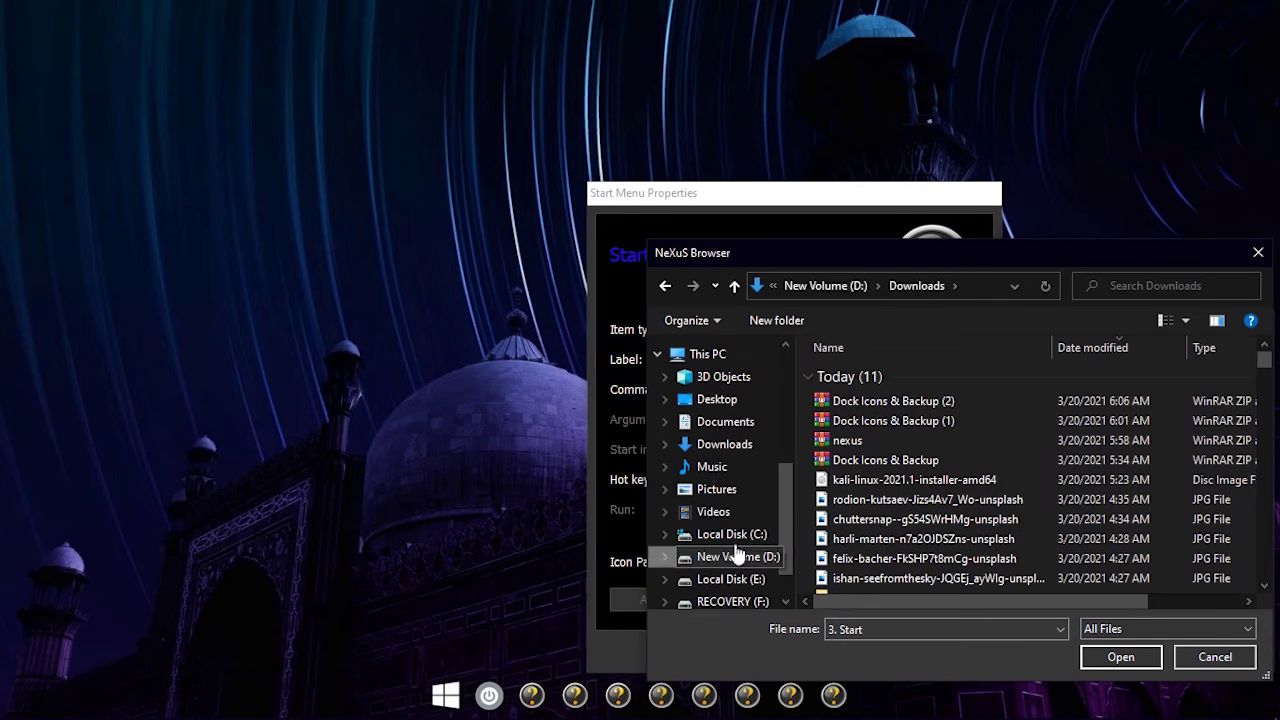
scroll(886, 560, down, 1)
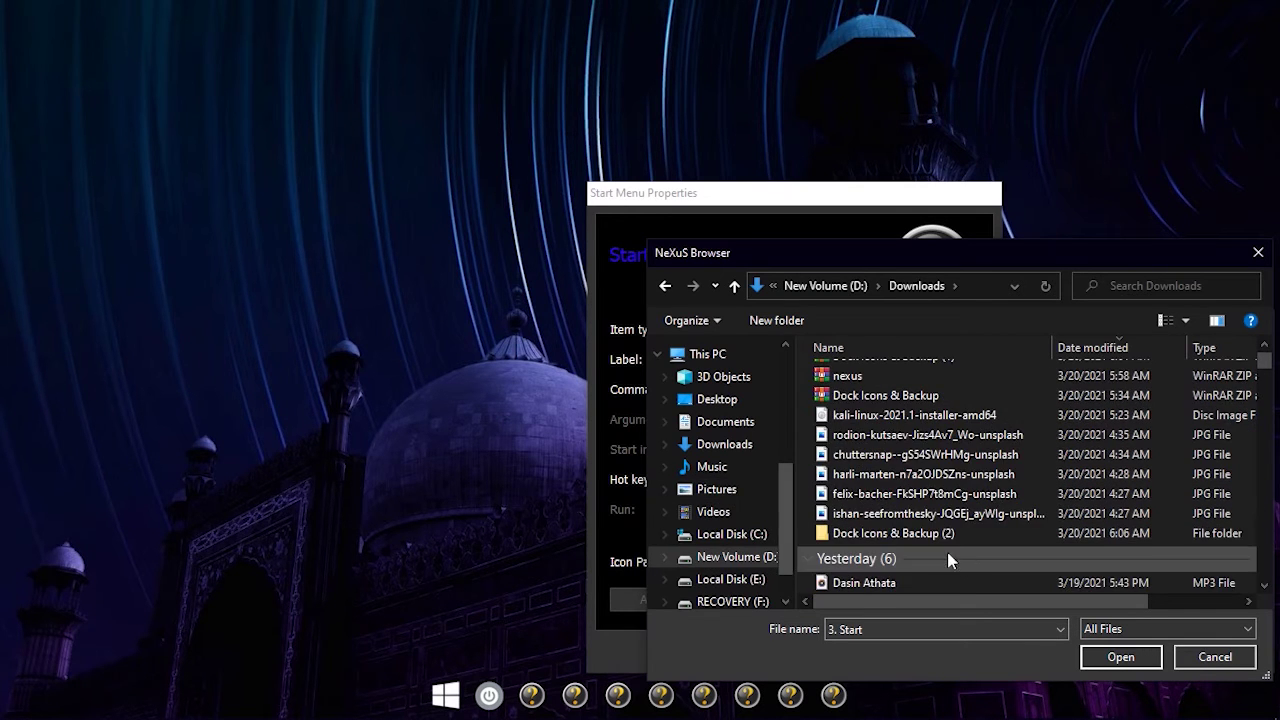
double_click(911, 533)
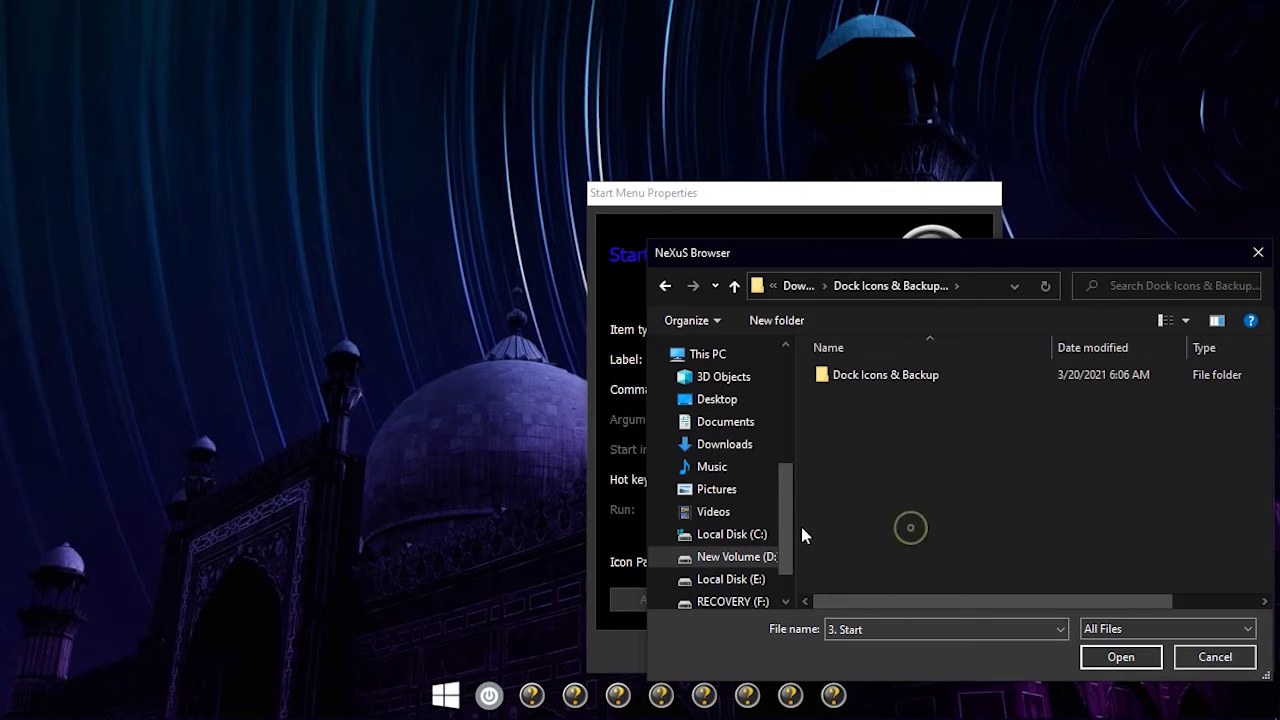
double_click(894, 380)
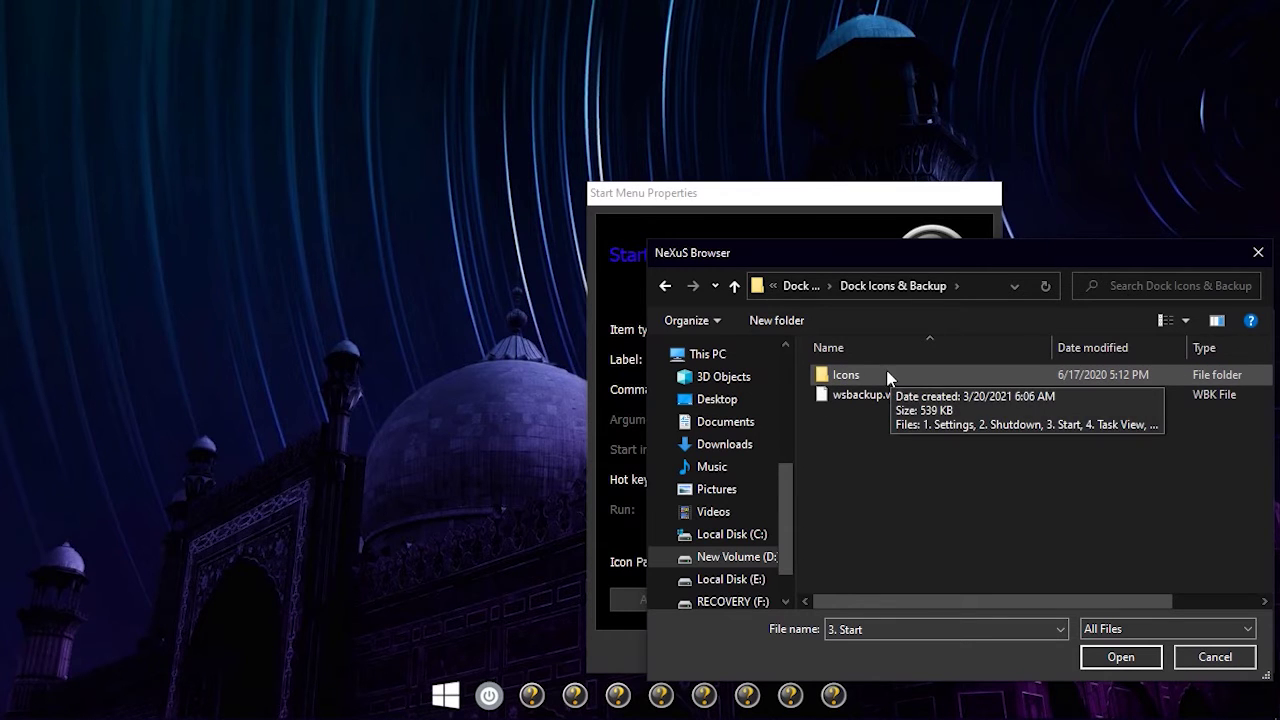
double_click(906, 378)
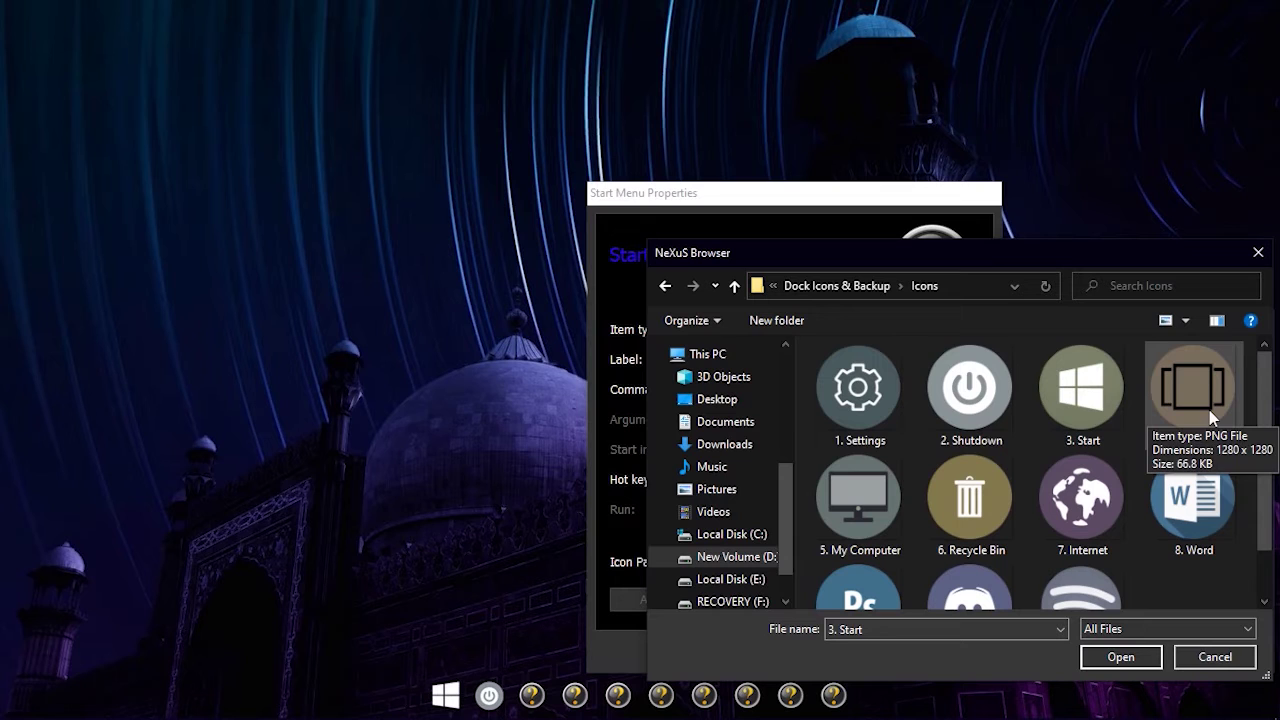
click(857, 420)
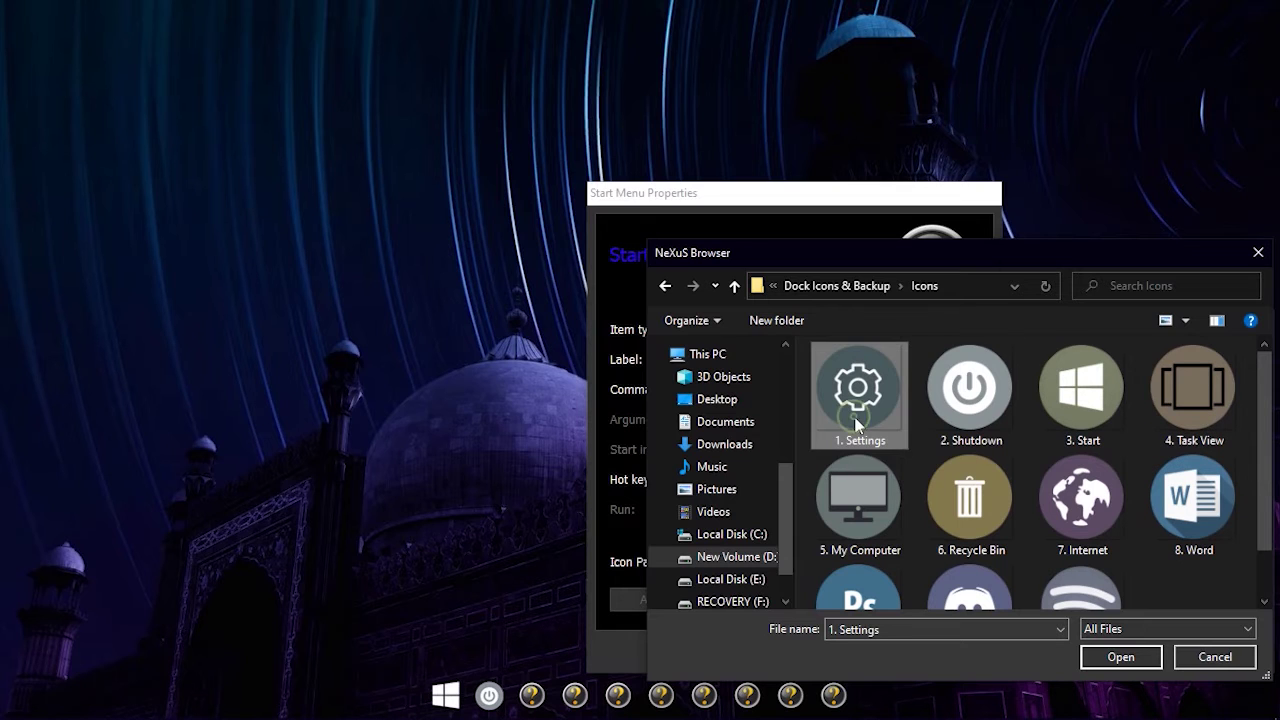
click(1105, 664)
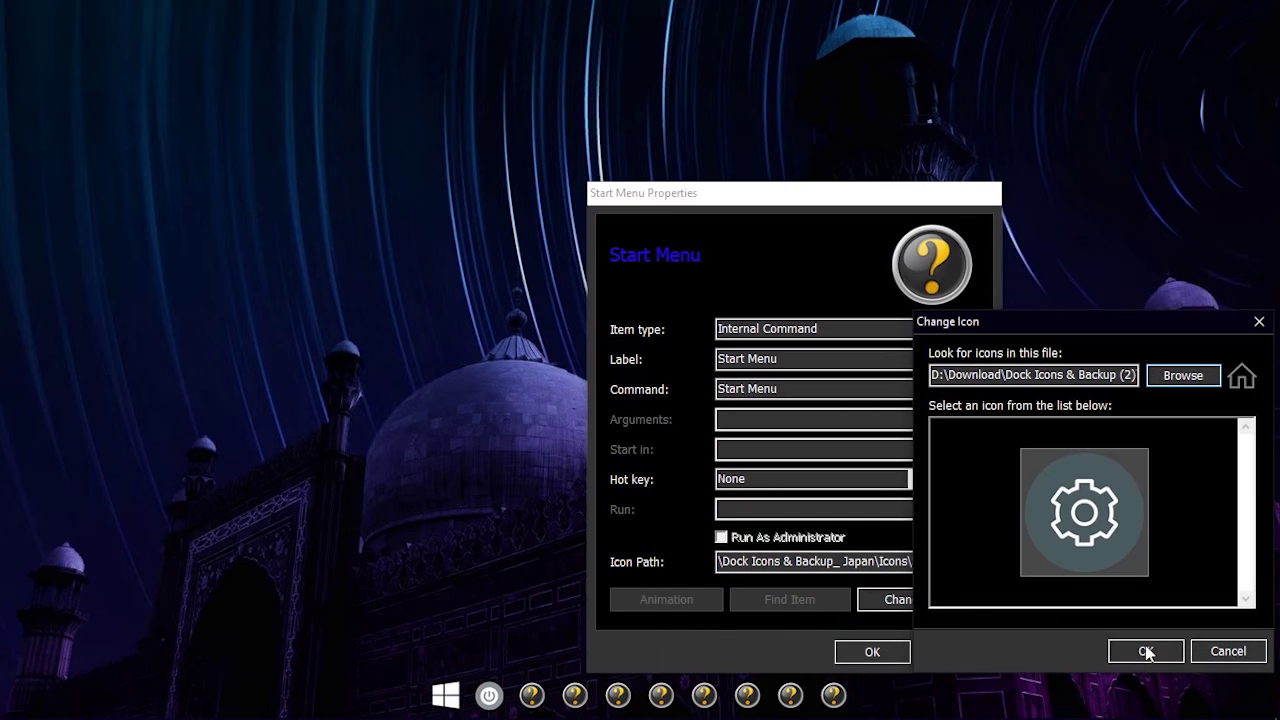
click(1146, 652)
click(866, 651)
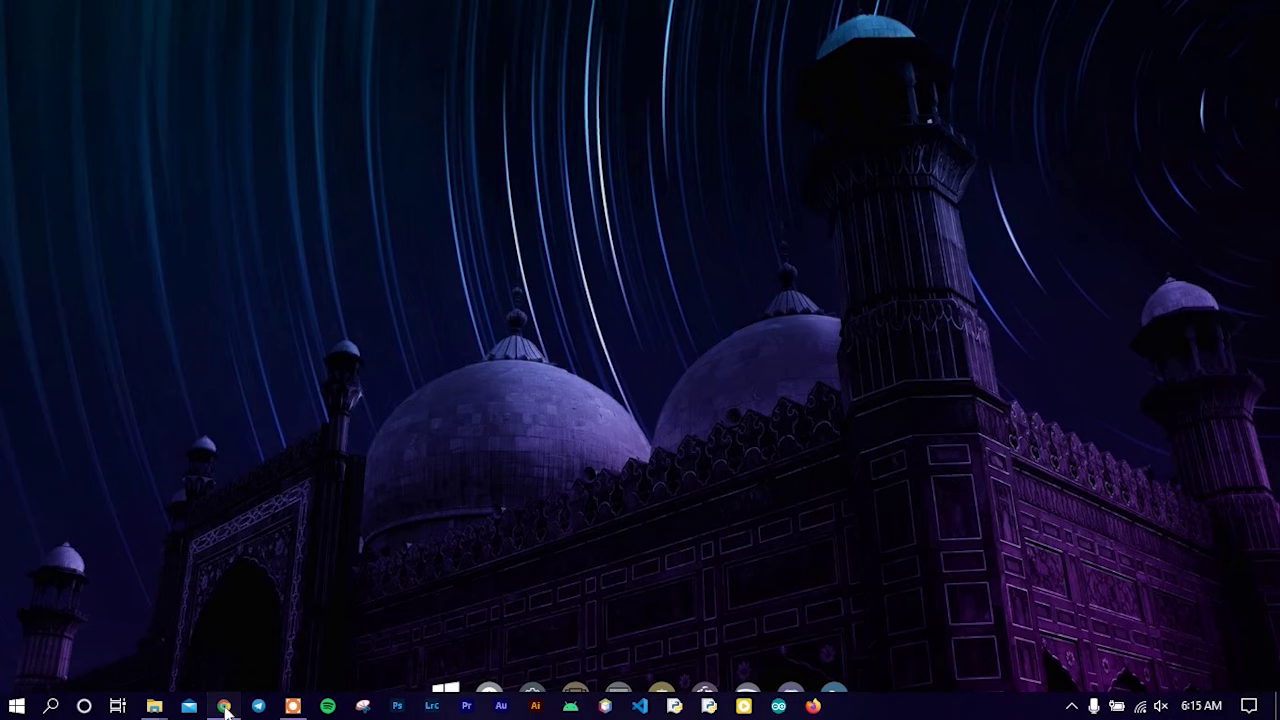
Step: Switch to Chrome and download the Rainmeter 4.4 Beta Release from the open rainmeter.net page
click(223, 706)
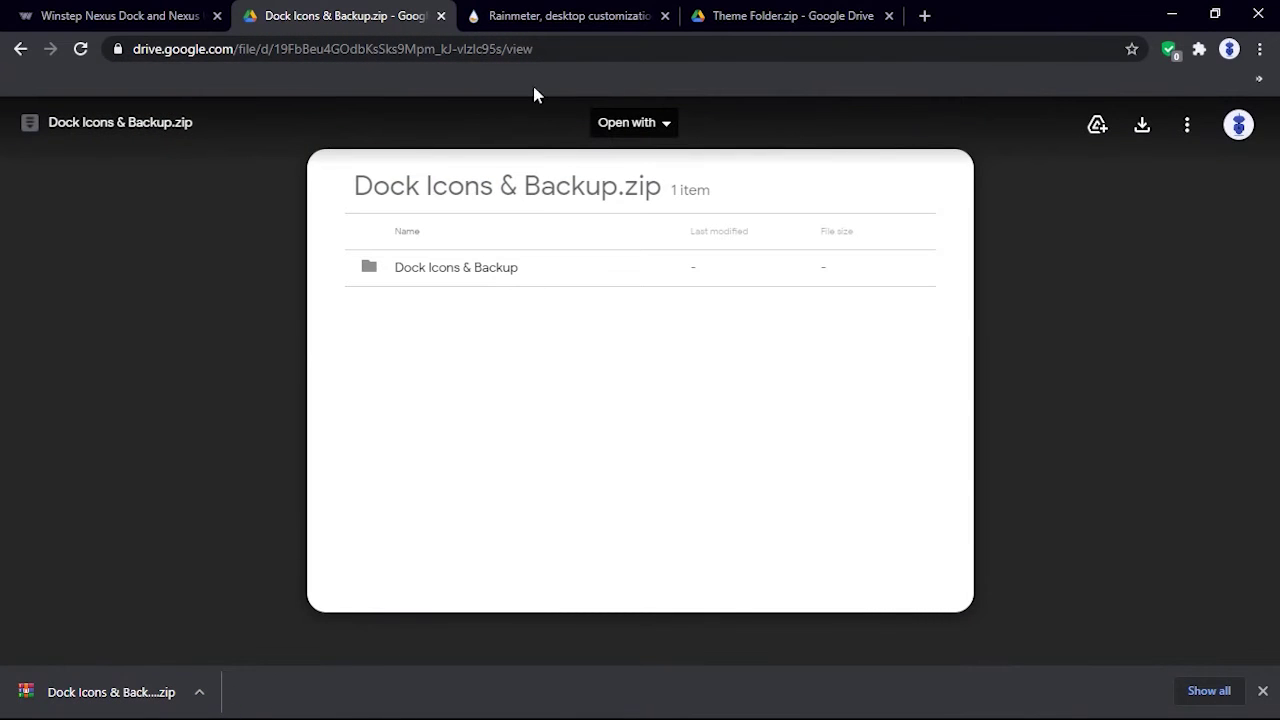
click(530, 16)
scroll(528, 155, down, 1)
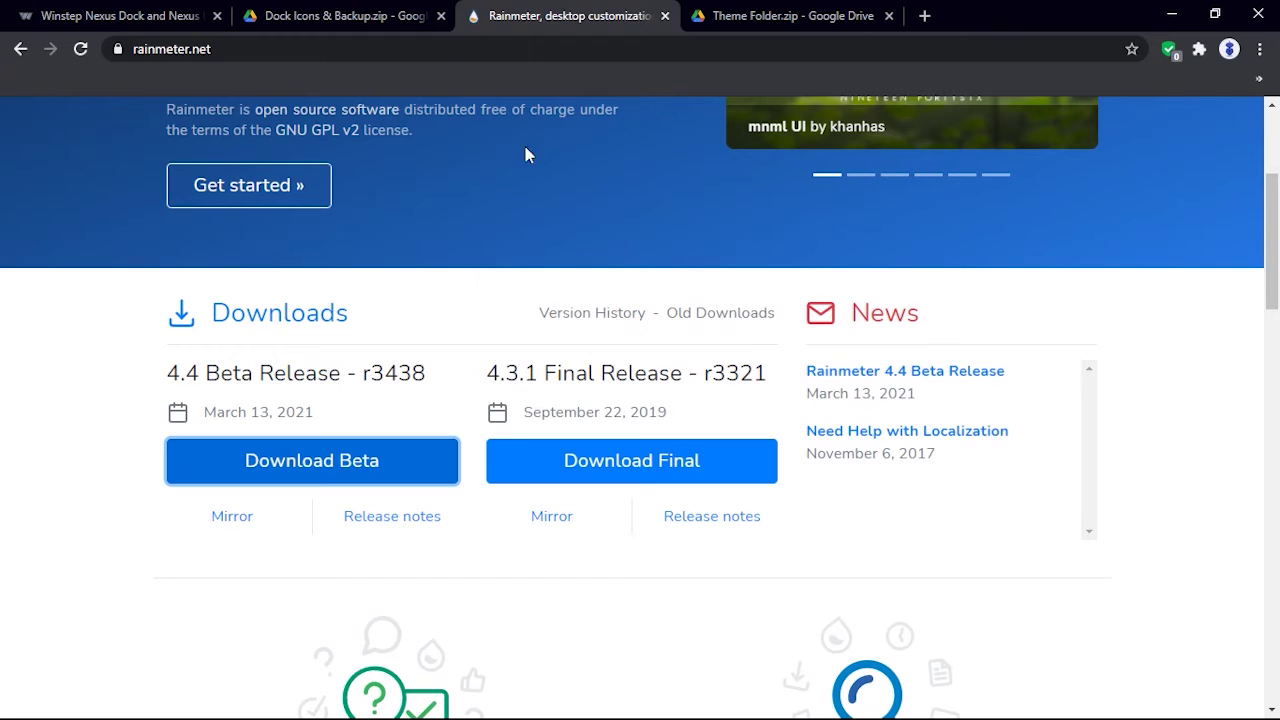
click(278, 474)
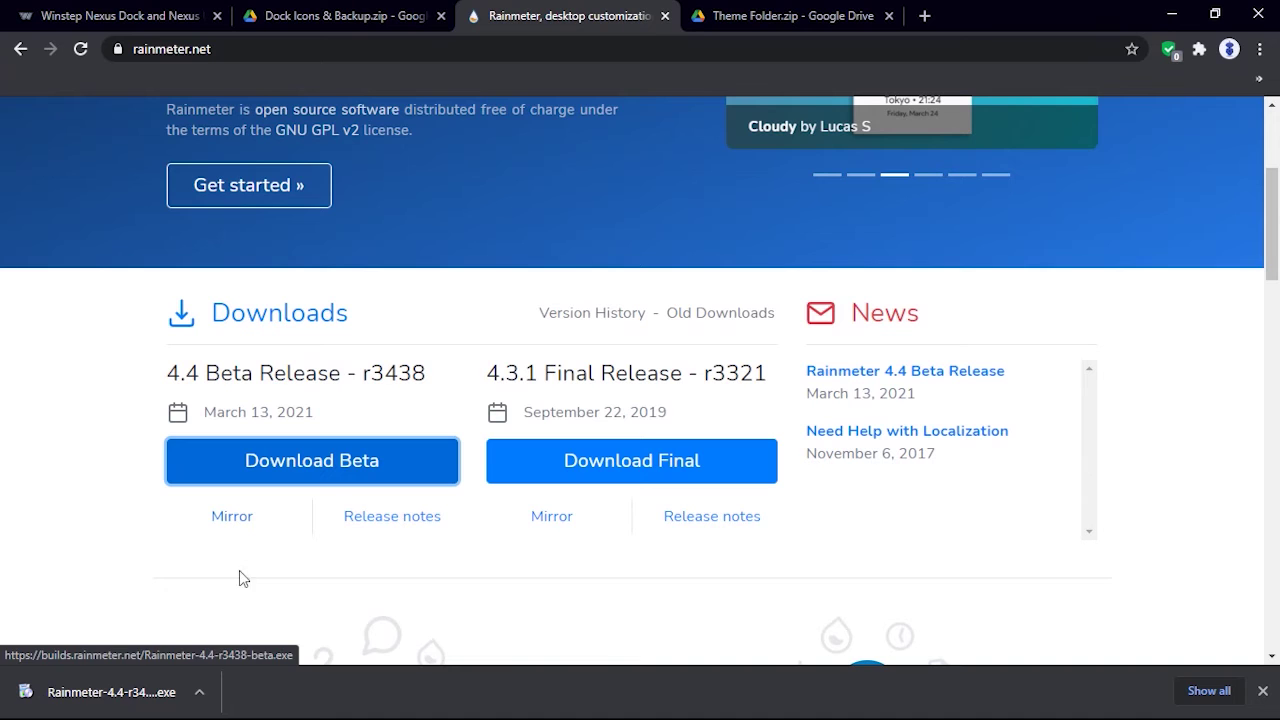
Step: Run the downloaded Rainmeter beta installer and accept English as the installer language with the browser minimized
click(200, 695)
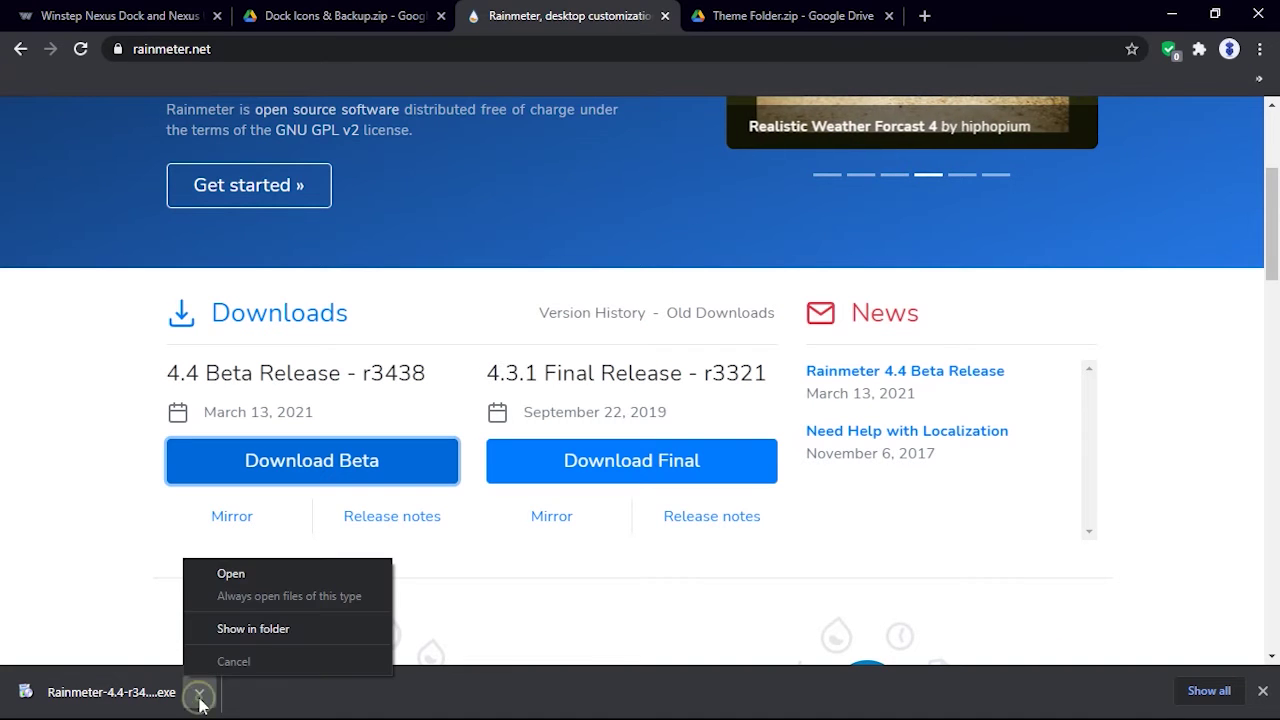
click(231, 574)
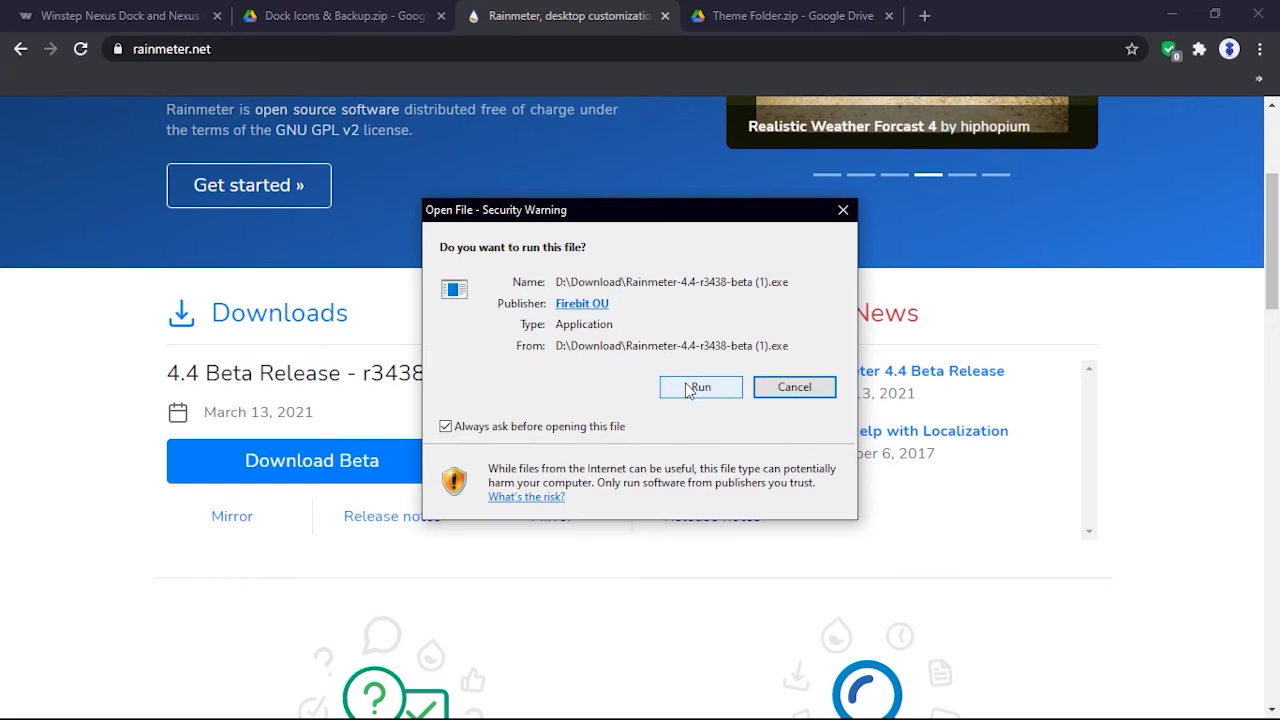
click(698, 387)
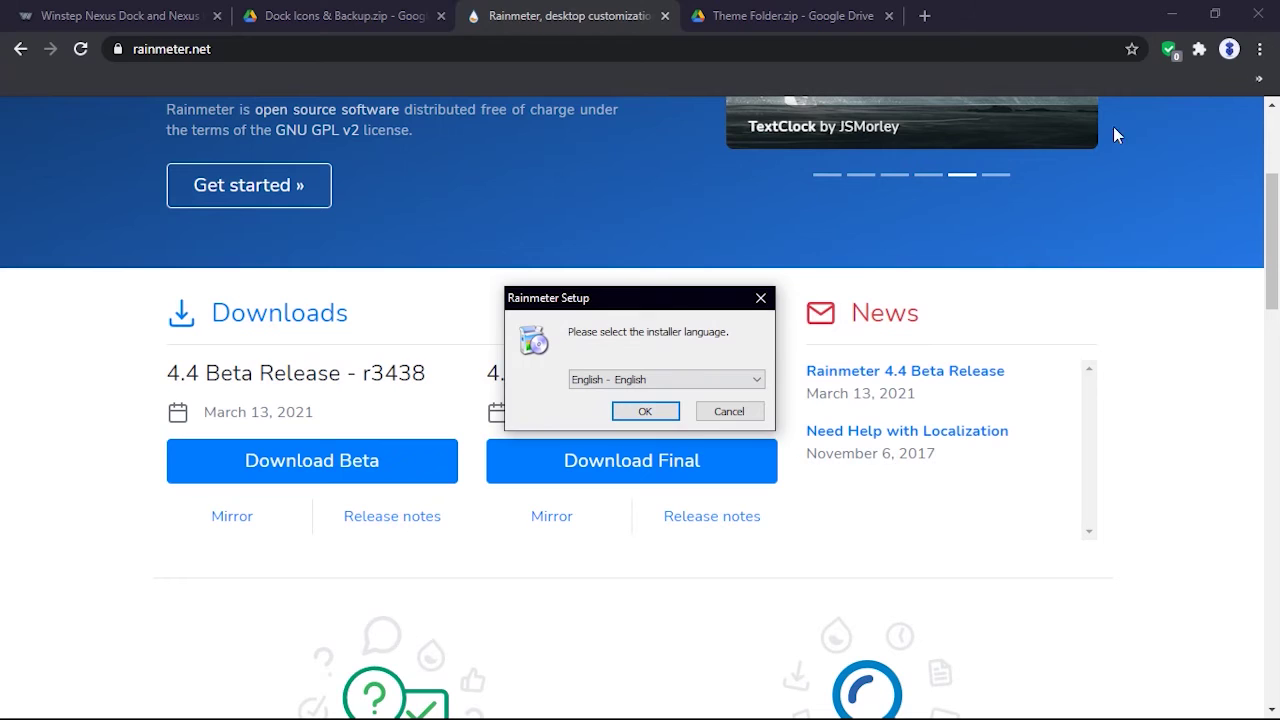
click(1170, 15)
click(645, 411)
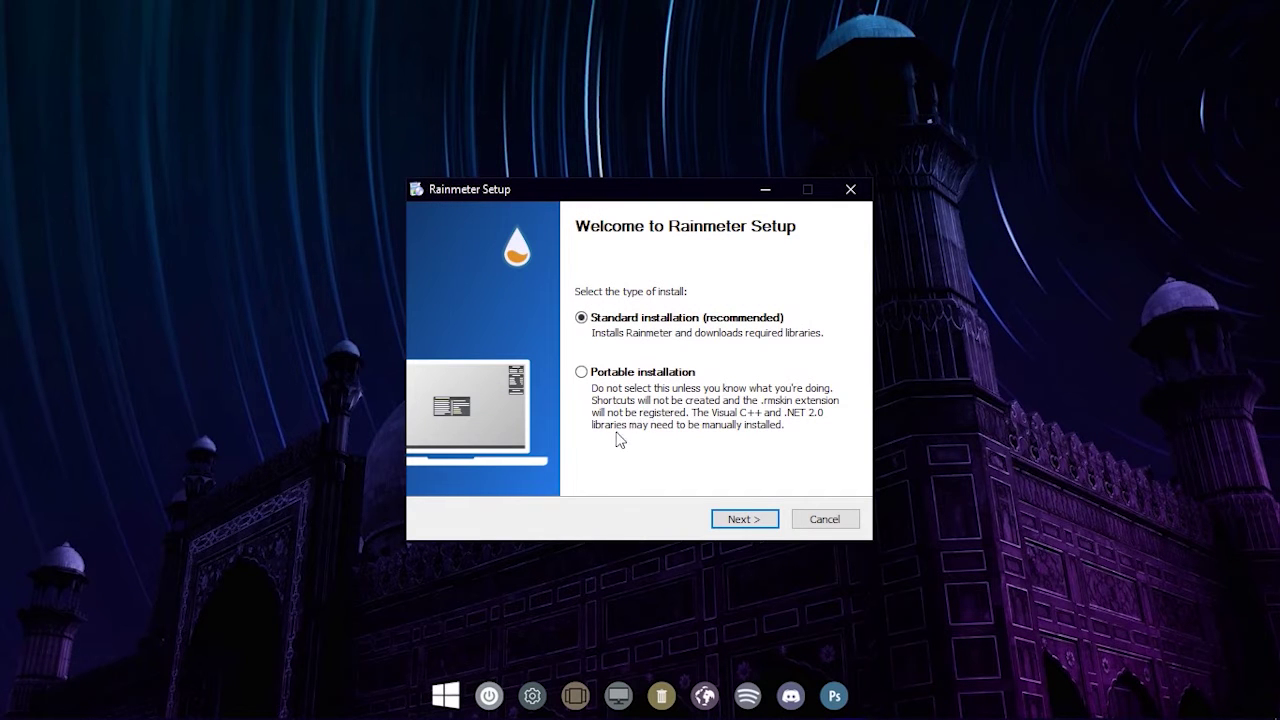
Step: Complete the standard 64-bit Rainmeter installation in C:\Program Files\Rainmeter with launch on startup enabled, and run Rainmeter
click(764, 524)
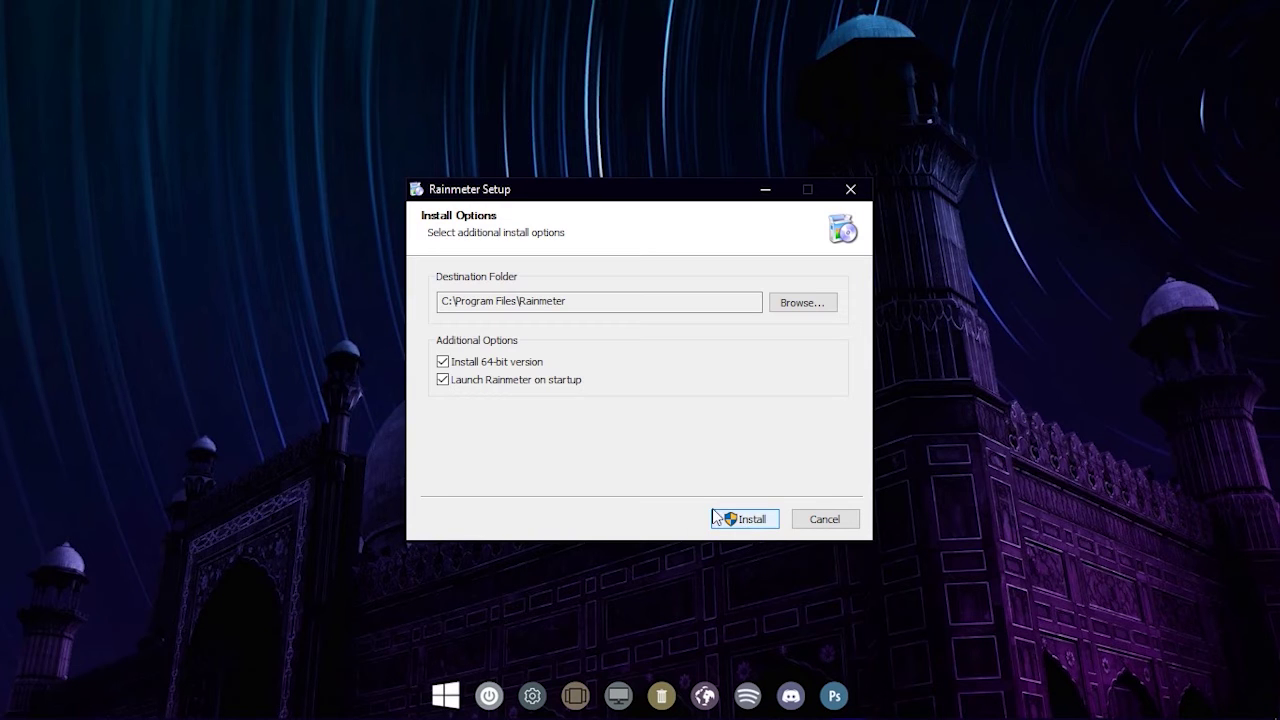
click(731, 518)
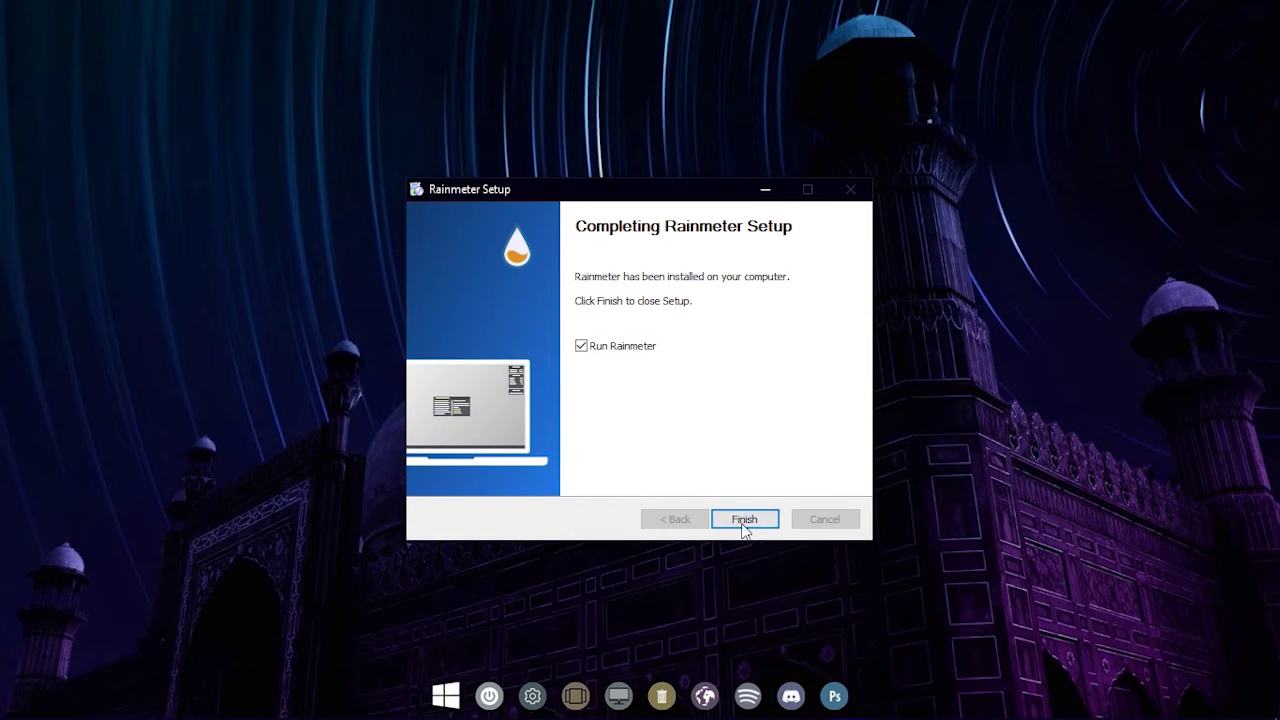
click(744, 522)
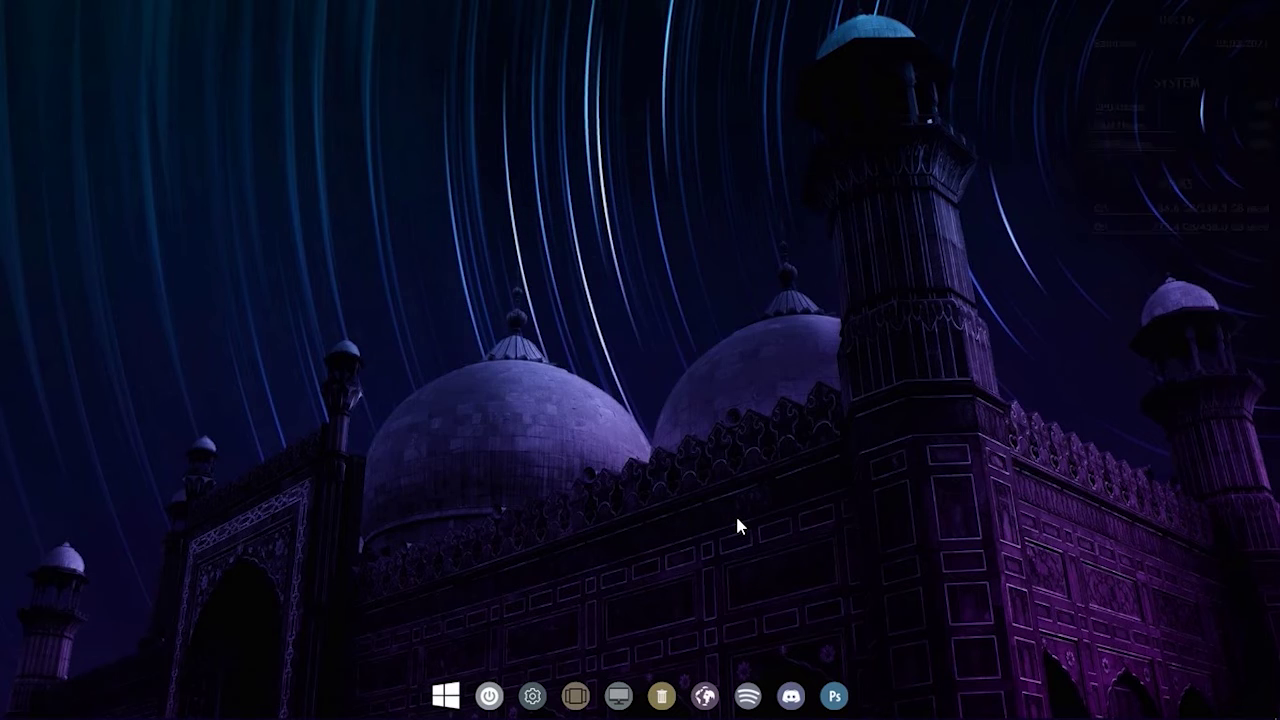
Step: Unload the default illustro Welcome, Clock, System and Disk skins from the desktop
right_click(668, 306)
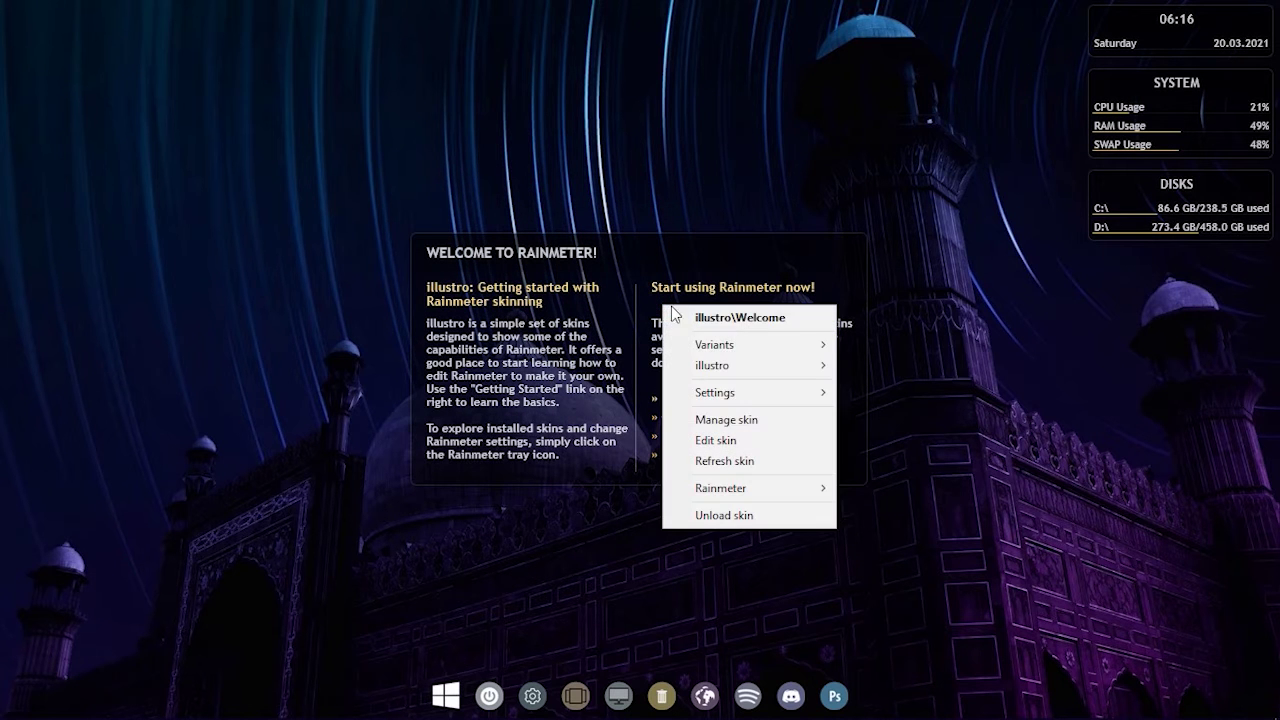
click(740, 516)
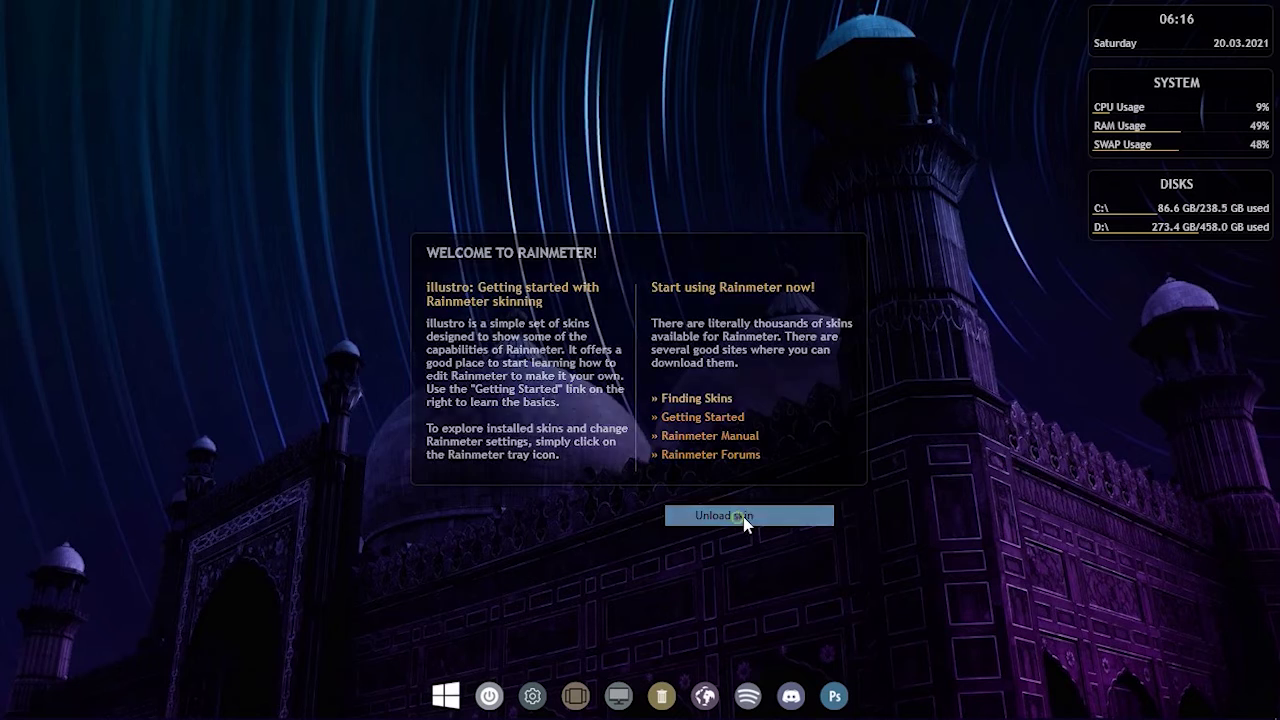
right_click(1160, 47)
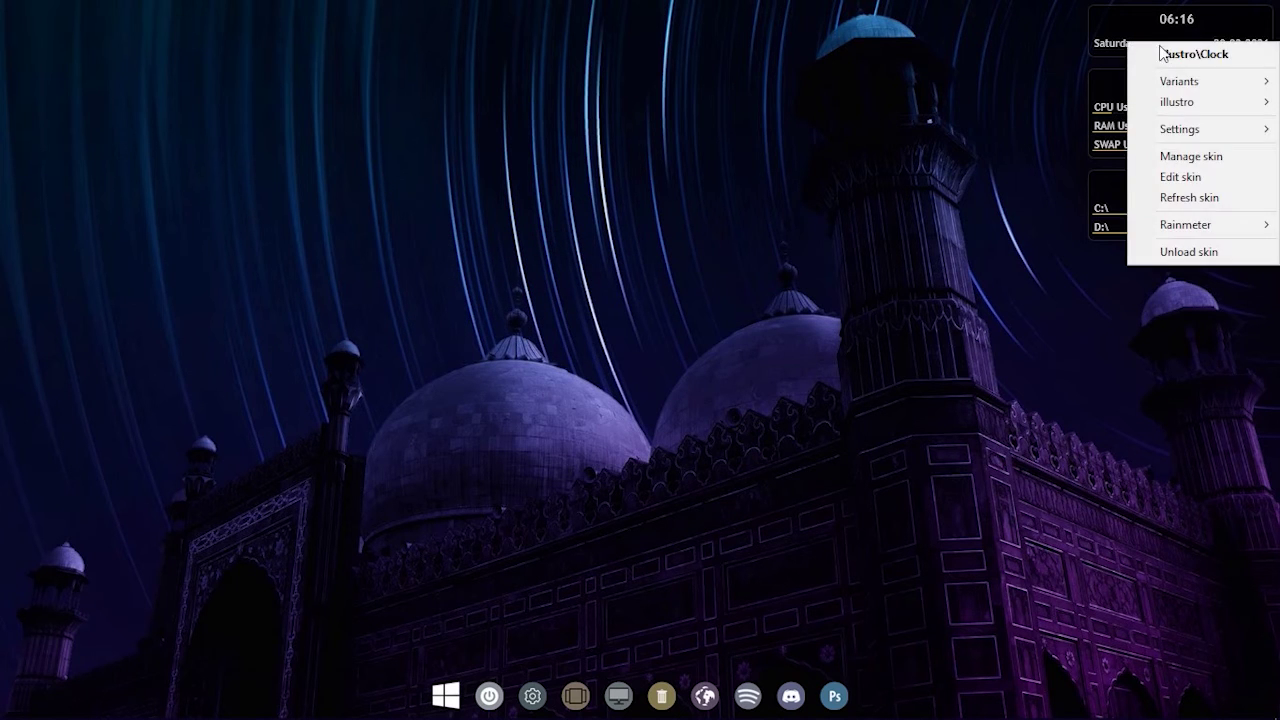
click(1162, 255)
right_click(1162, 106)
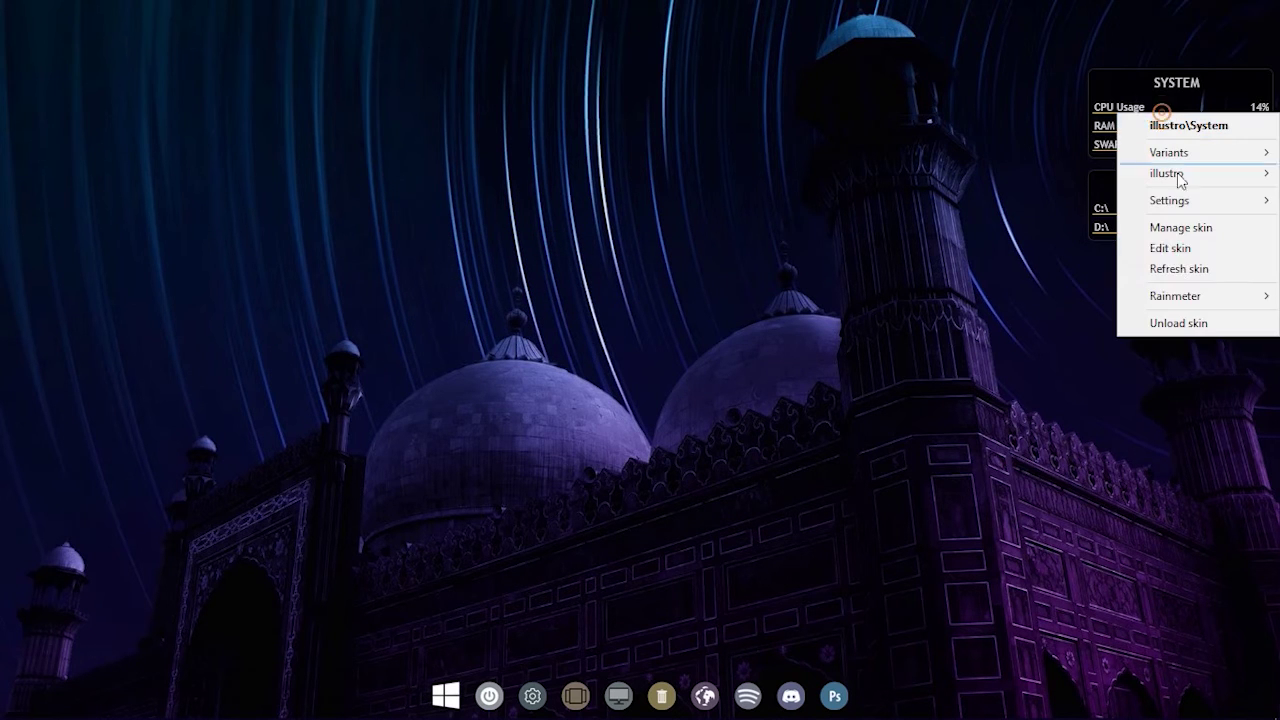
click(1168, 320)
right_click(1150, 231)
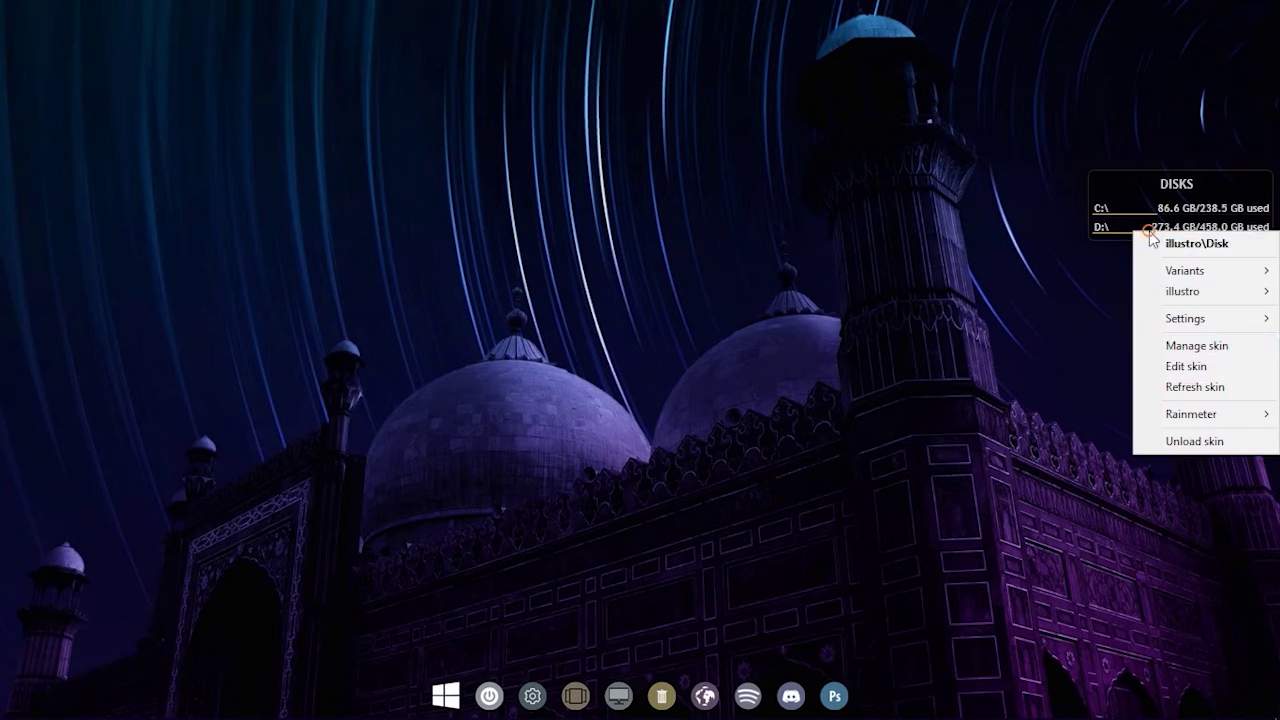
click(1190, 443)
Step: Refresh the desktop and open the Manage Rainmeter window
right_click(866, 259)
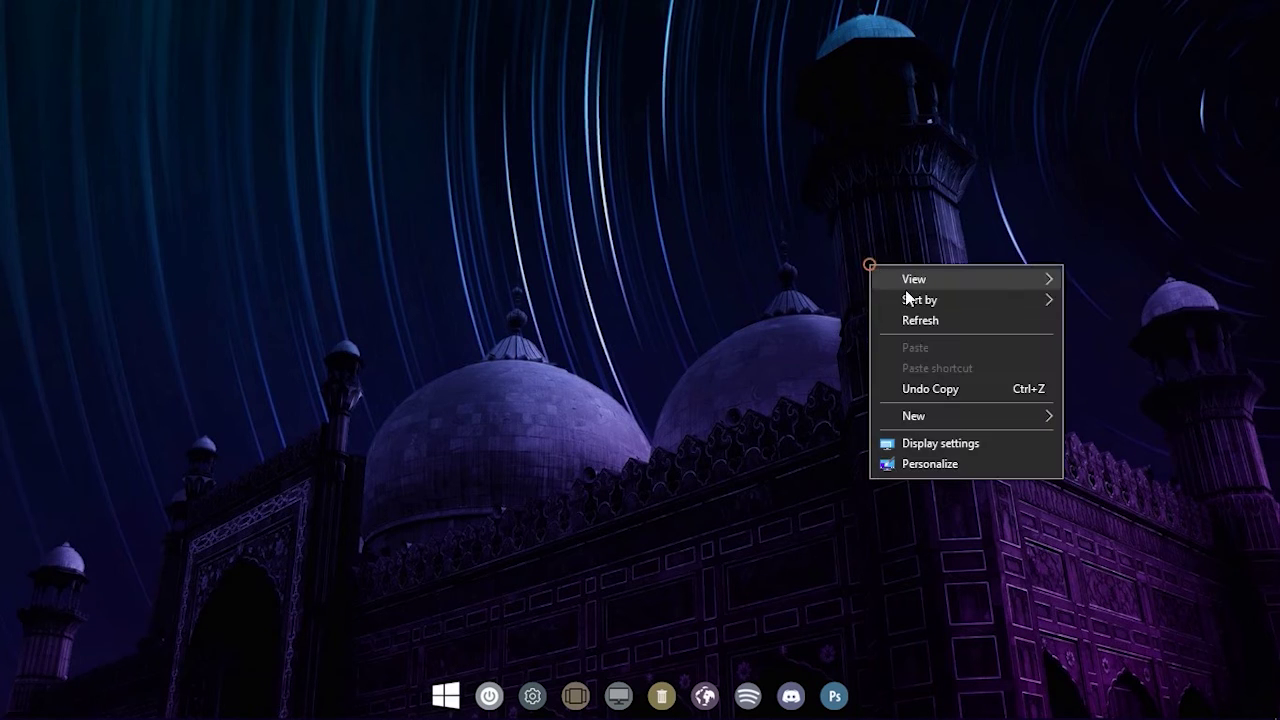
click(895, 321)
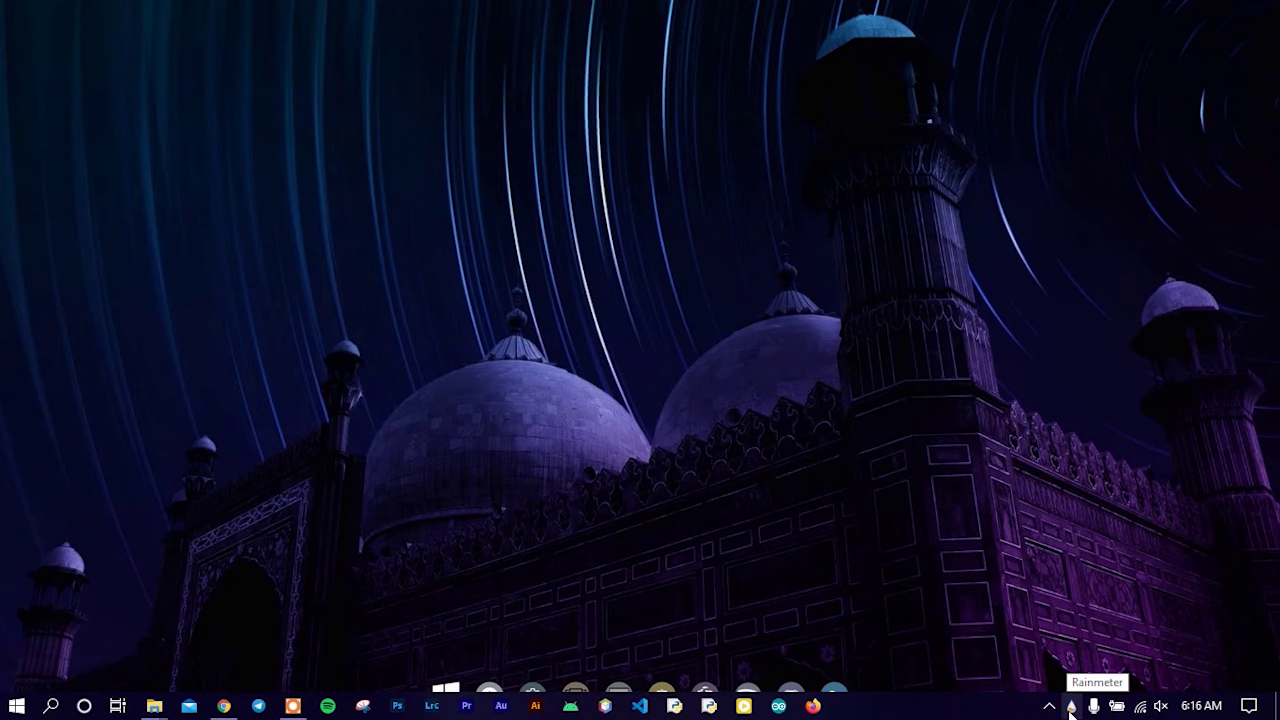
click(1070, 708)
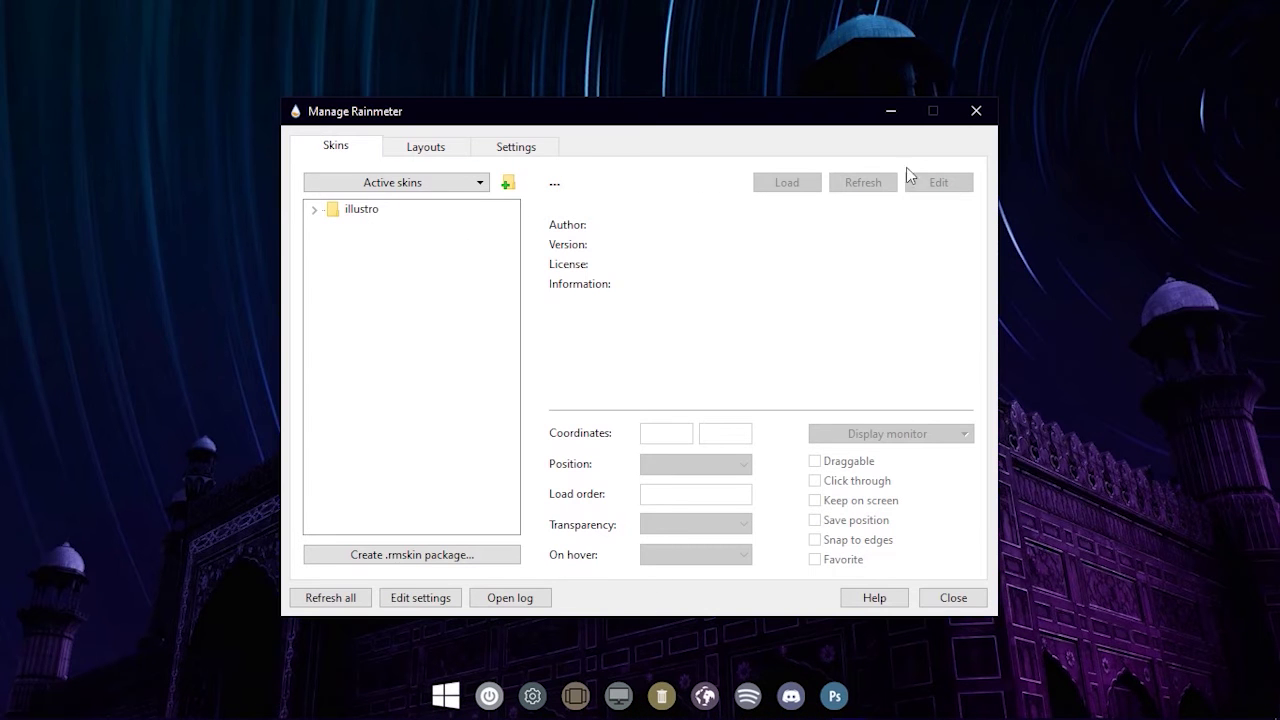
Step: Switch to Chrome, download Theme Folder.zip from its Google Drive page, and show the downloaded file in its folder
click(884, 112)
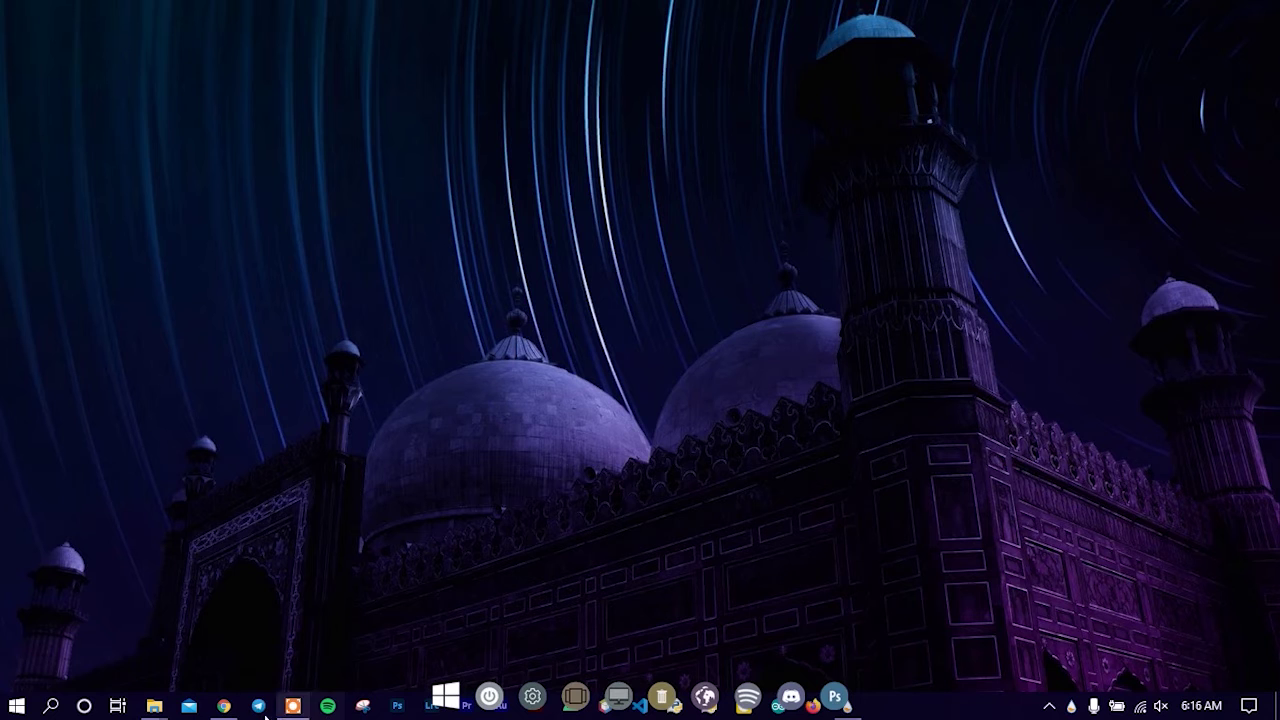
click(224, 706)
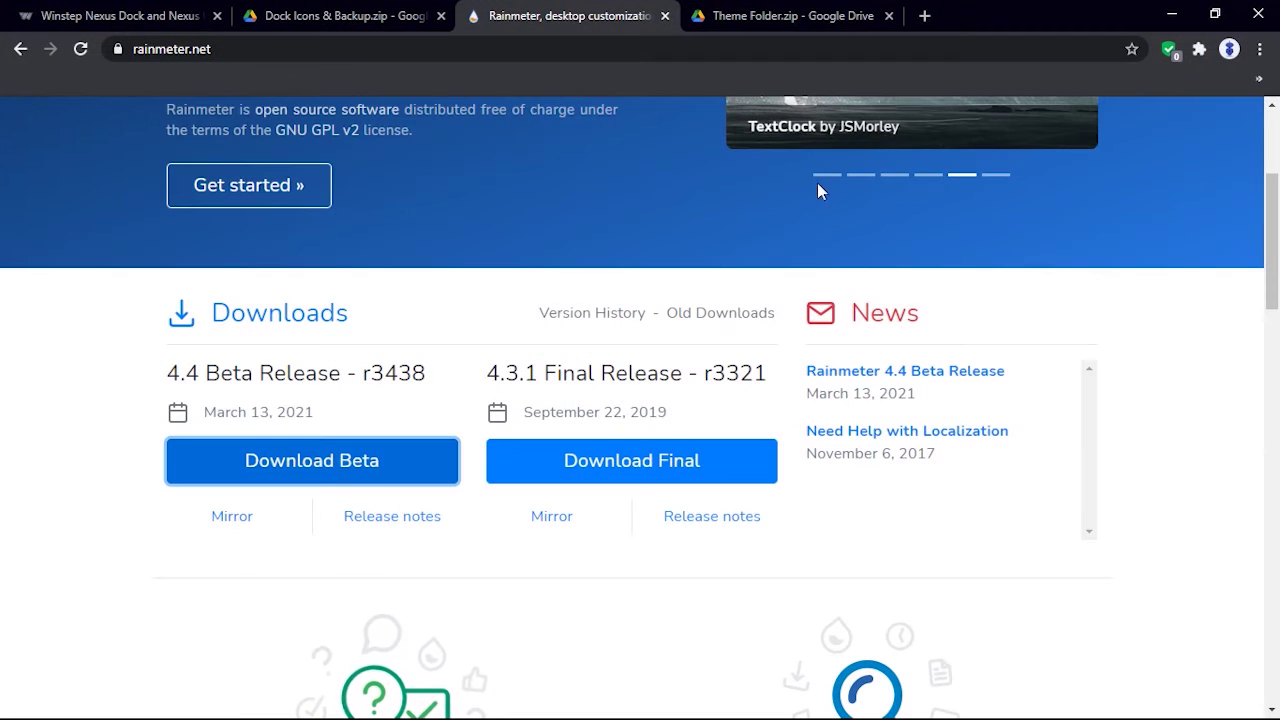
click(766, 15)
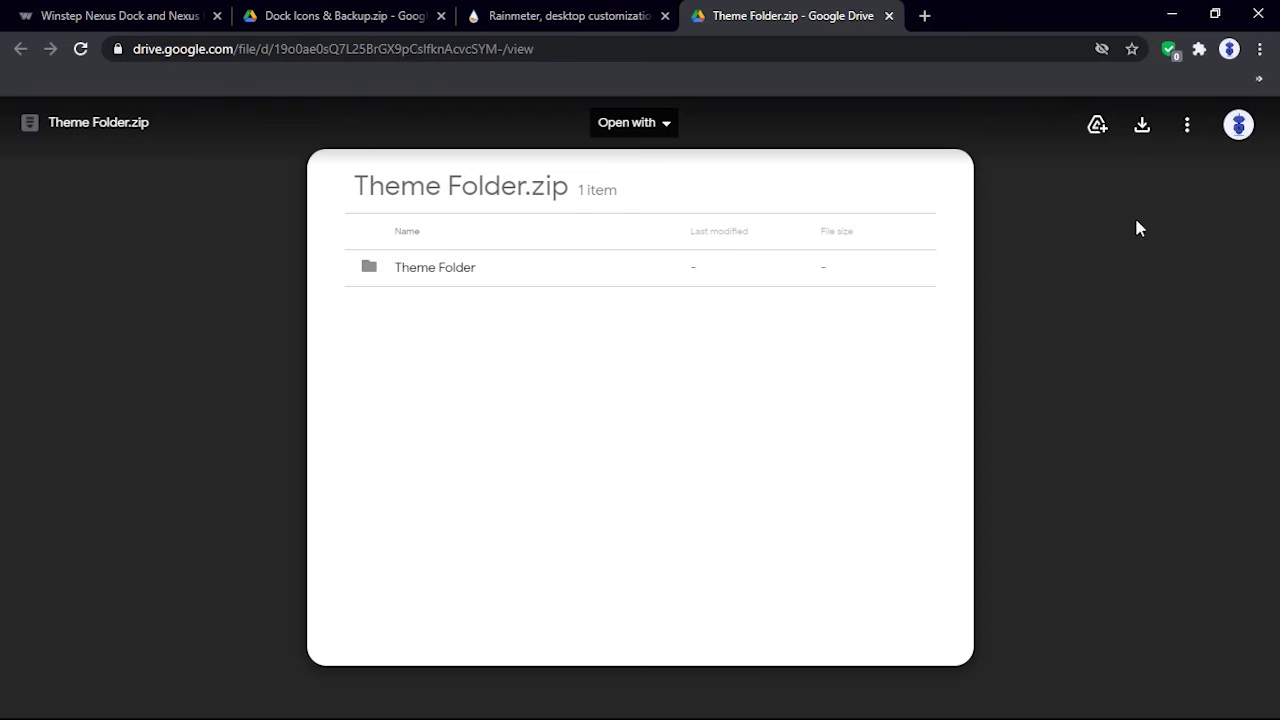
click(1141, 130)
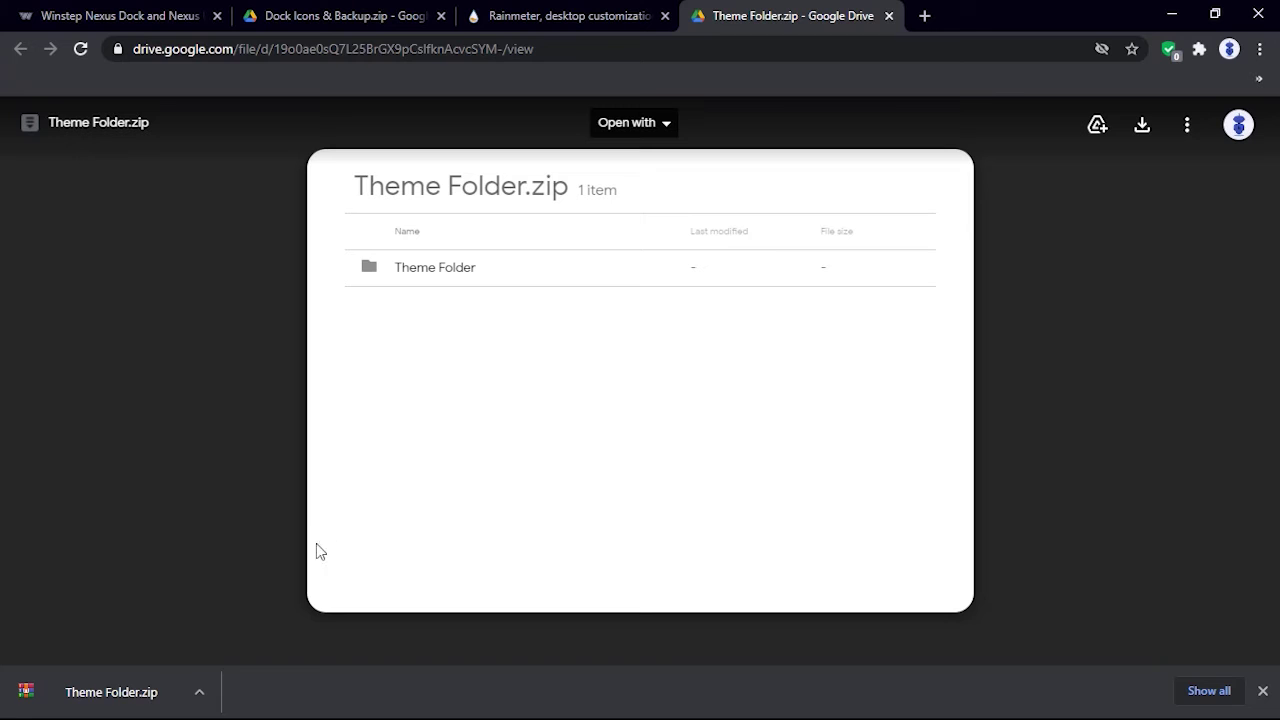
click(200, 694)
click(206, 629)
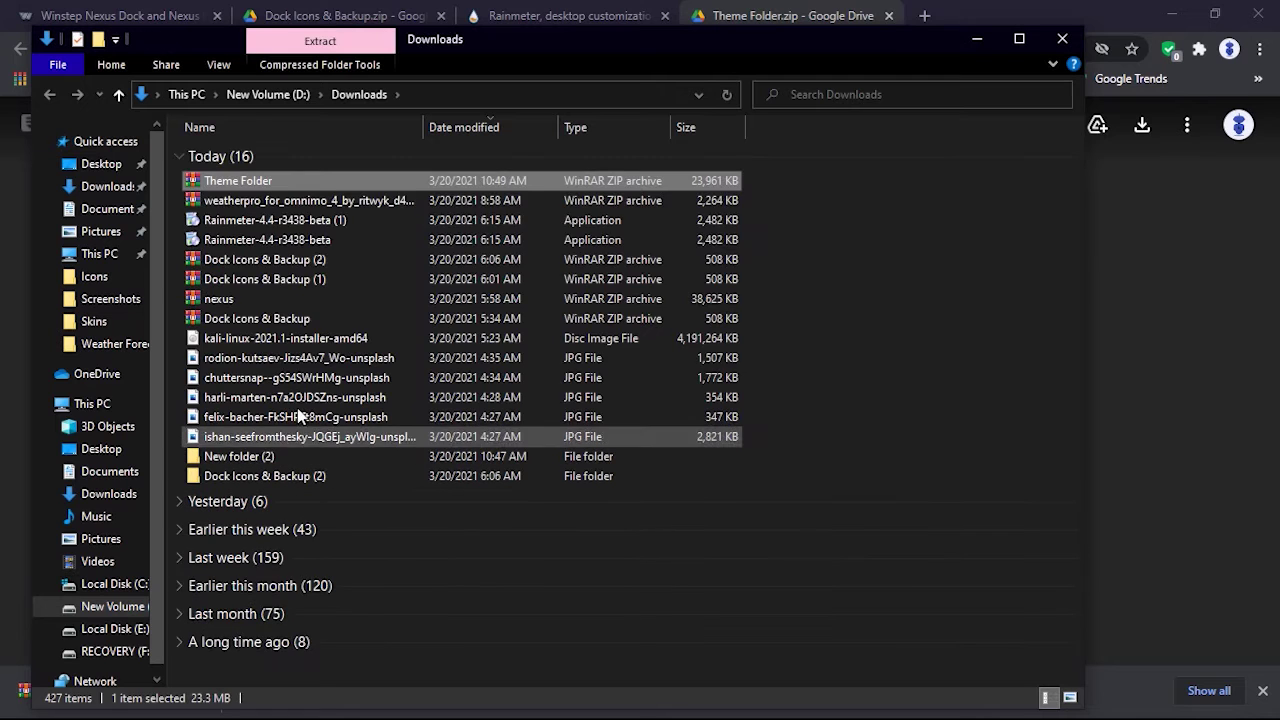
Step: Extract the Theme Folder archive directly into Downloads and open the extracted Theme Folder
right_click(244, 184)
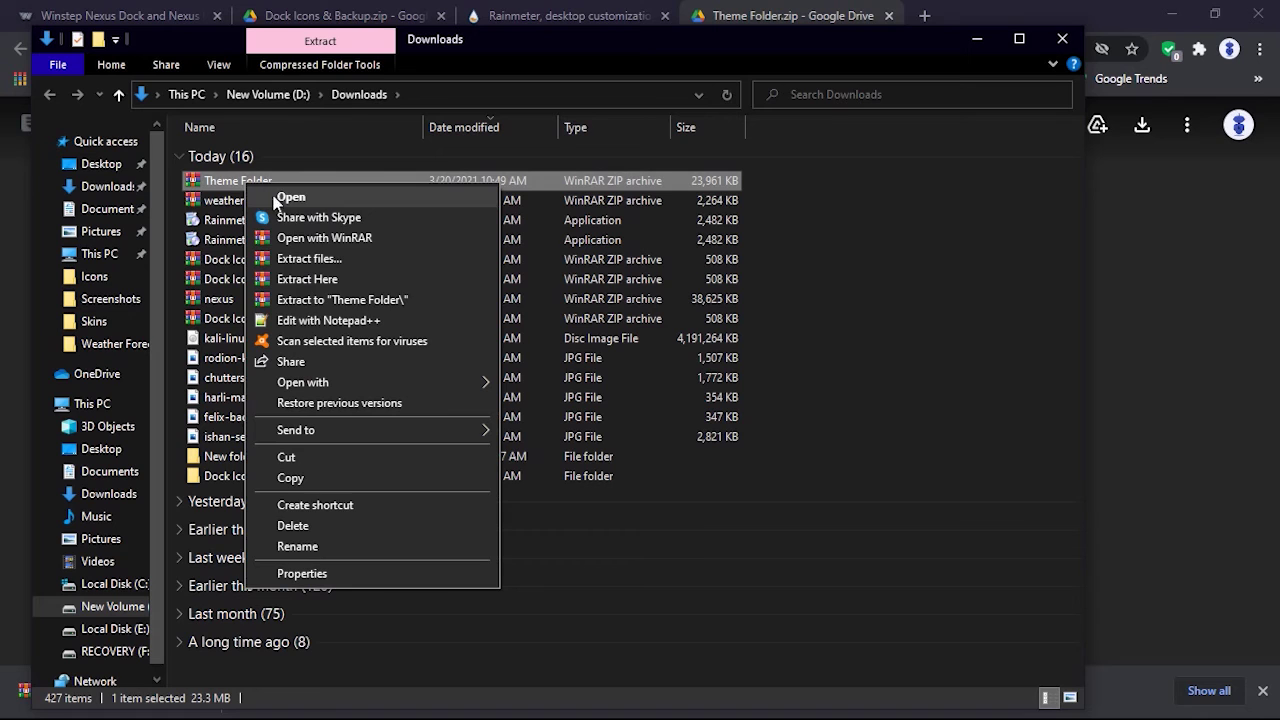
click(288, 281)
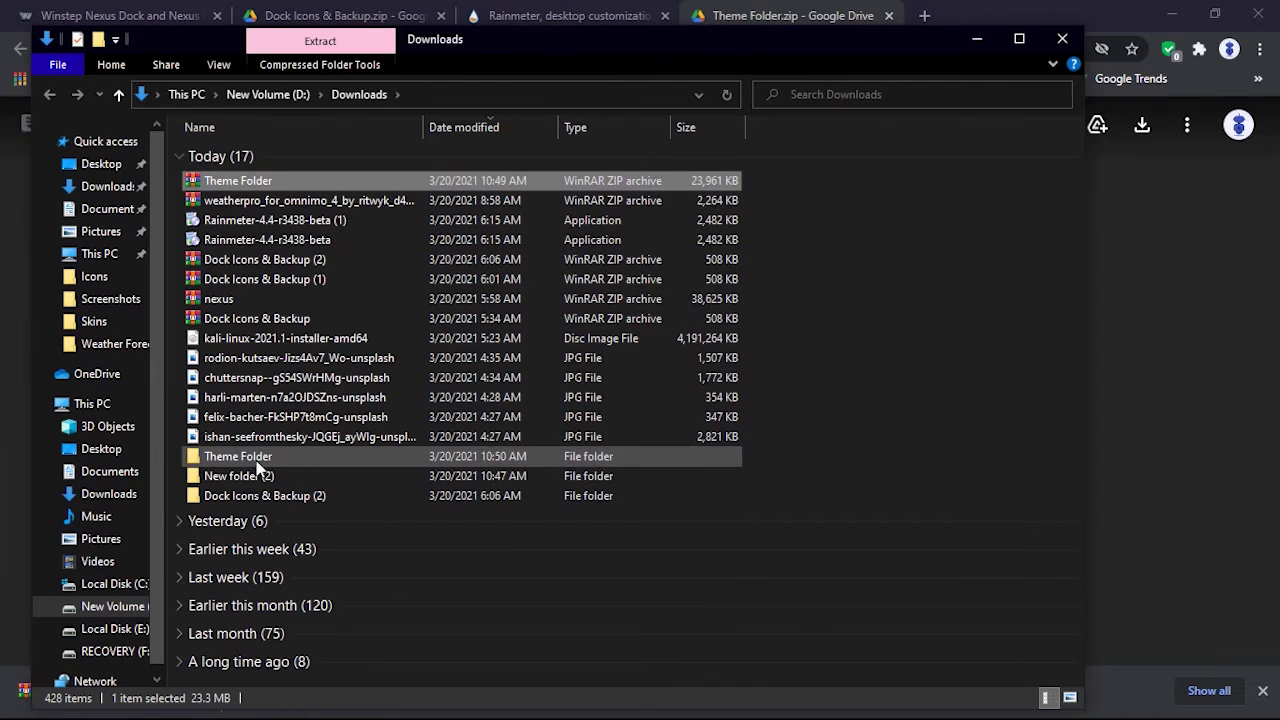
double_click(256, 458)
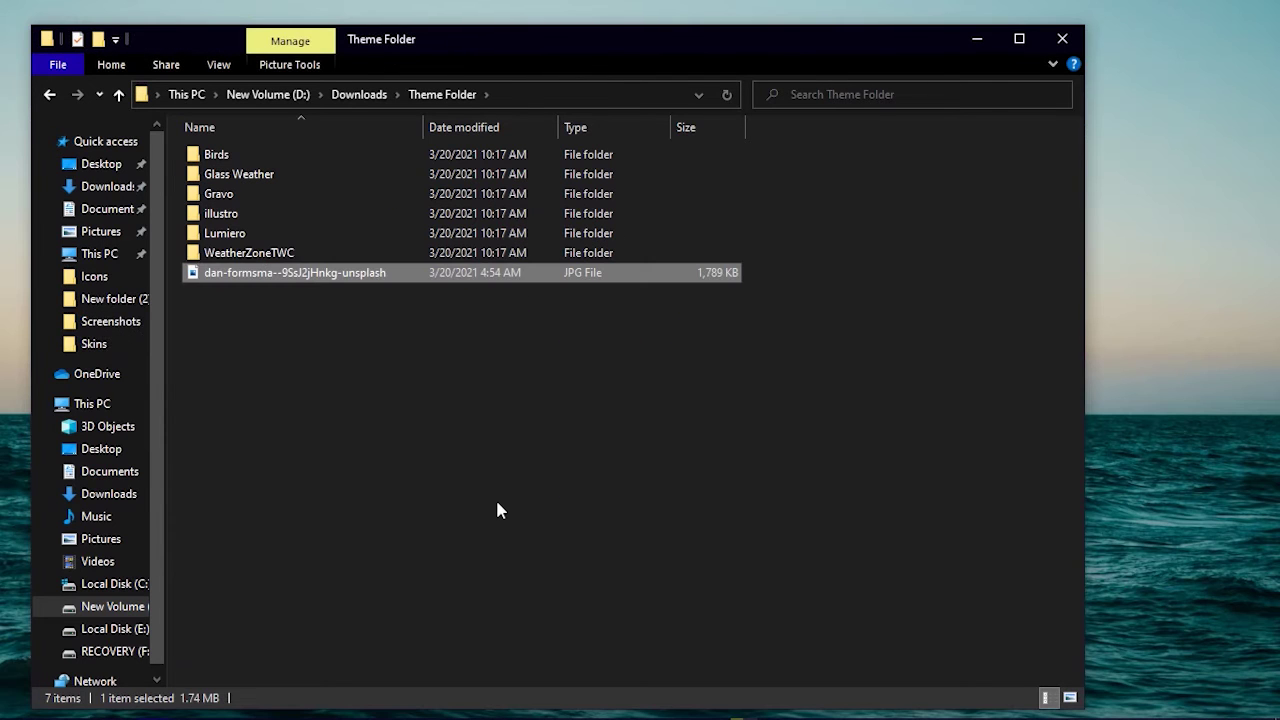
Step: Set the dan-formsma--9SsJ2jHnkg-unsplash image as the desktop background and close the photo viewer
double_click(378, 273)
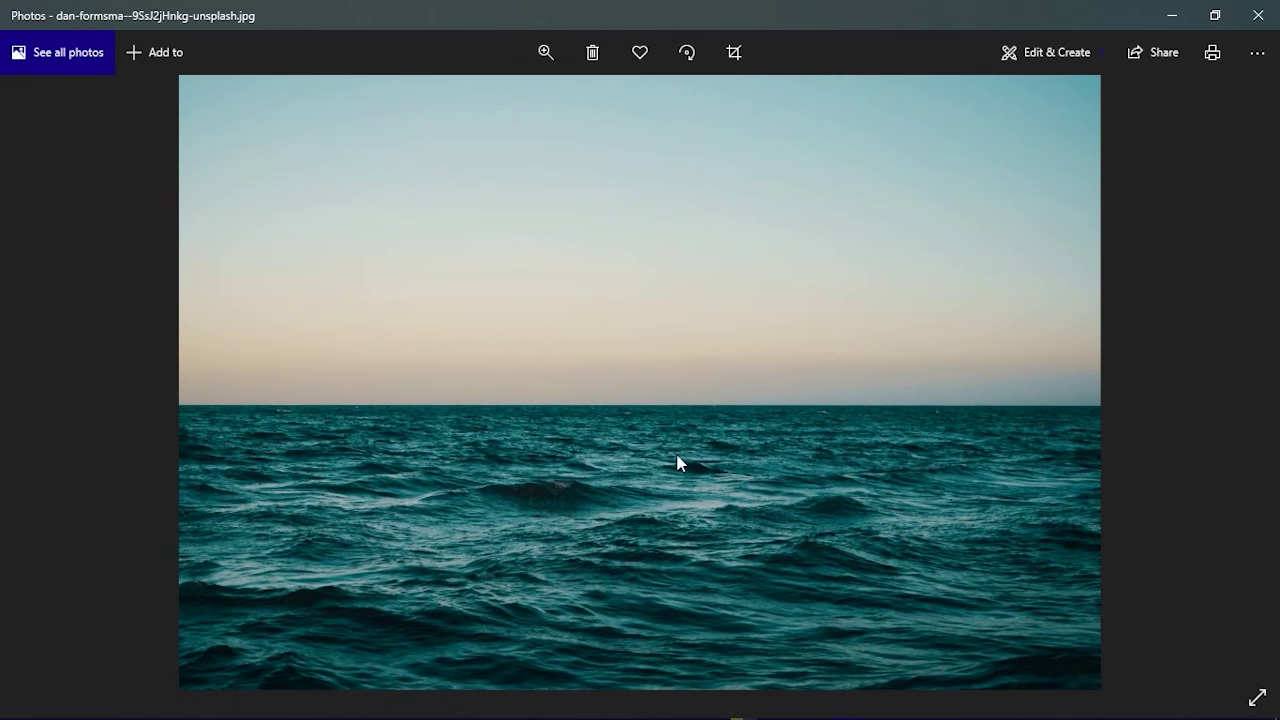
right_click(621, 236)
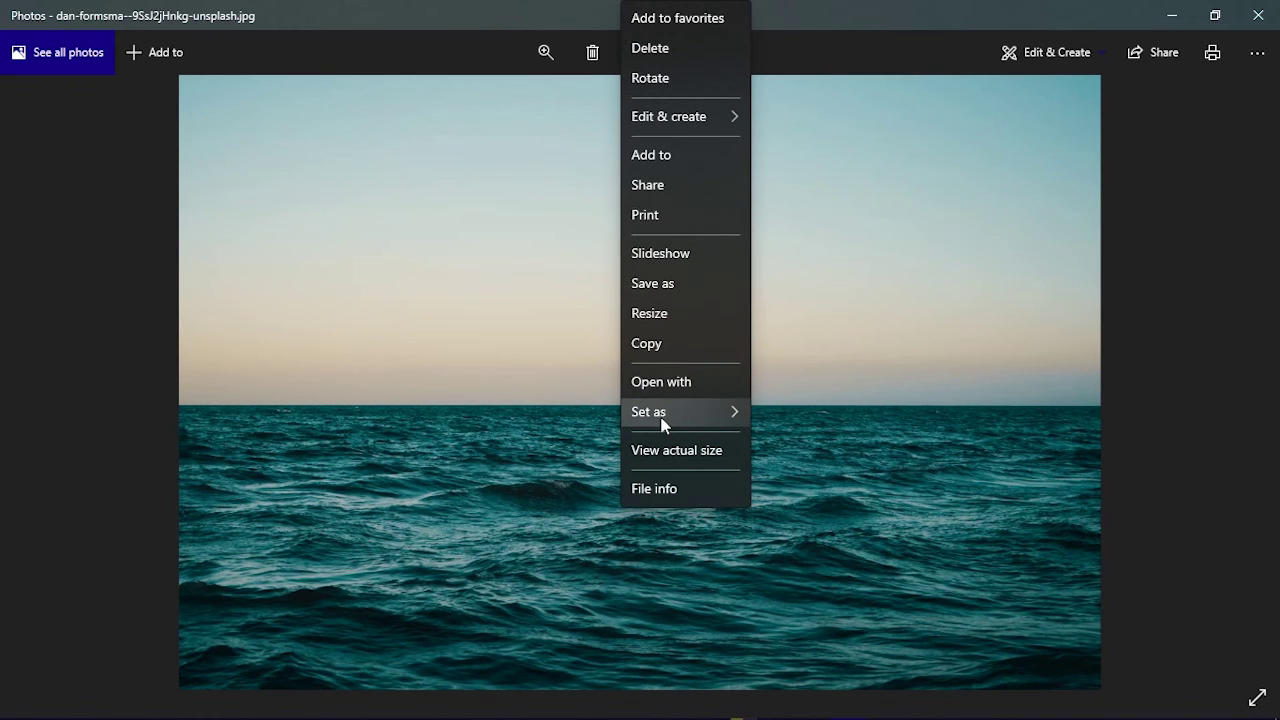
mouse_move(663, 425)
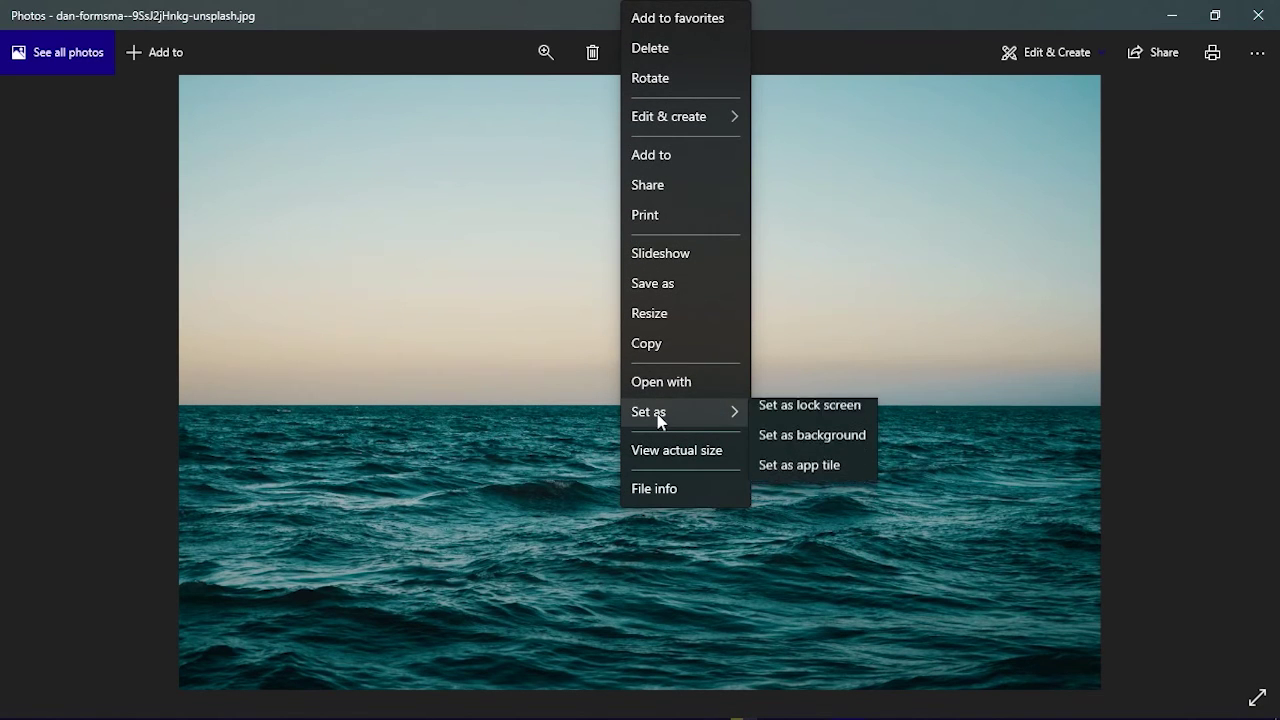
click(777, 446)
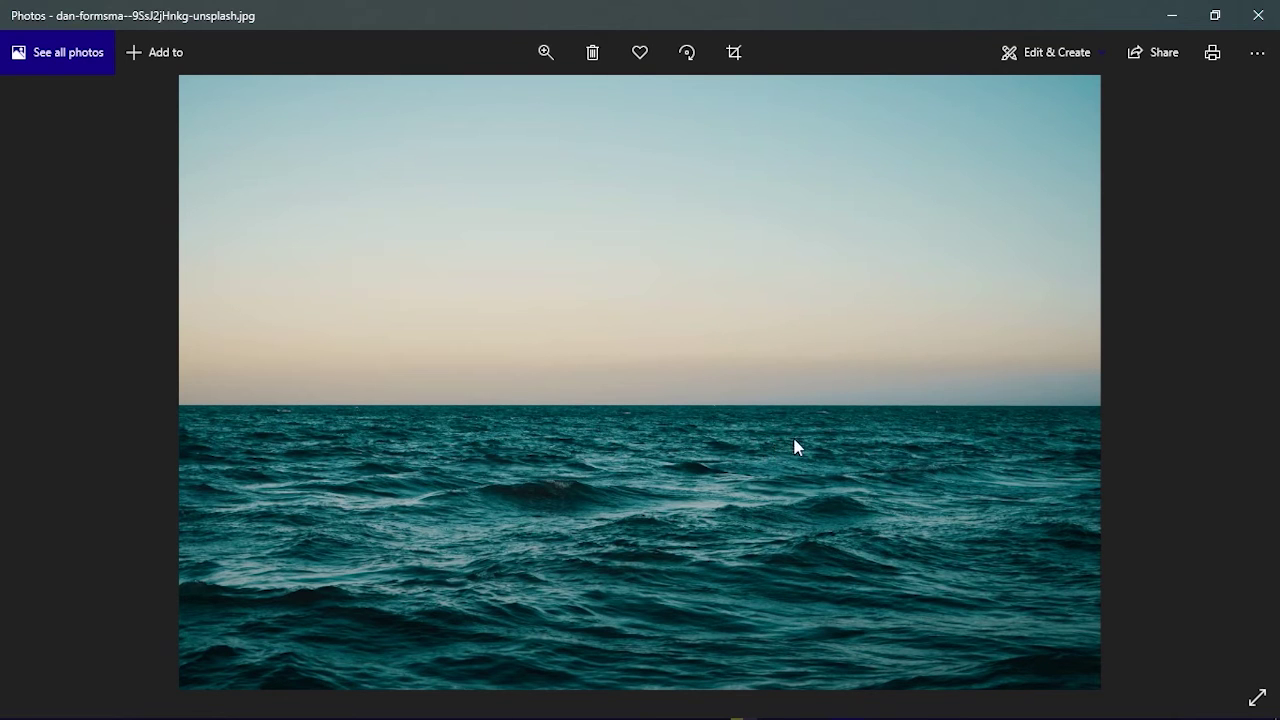
click(1258, 14)
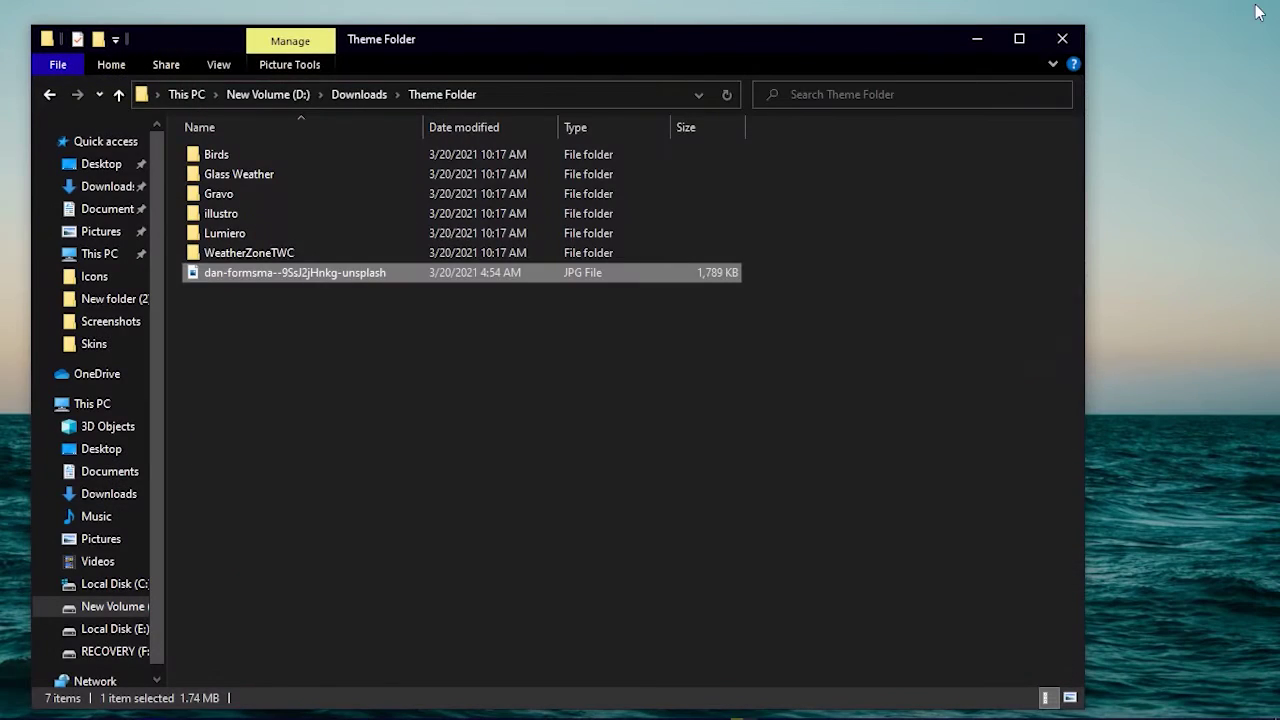
Step: Copy all the skin folders and the wallpaper image in Theme Folder
click(305, 338)
drag(298, 304, 295, 150)
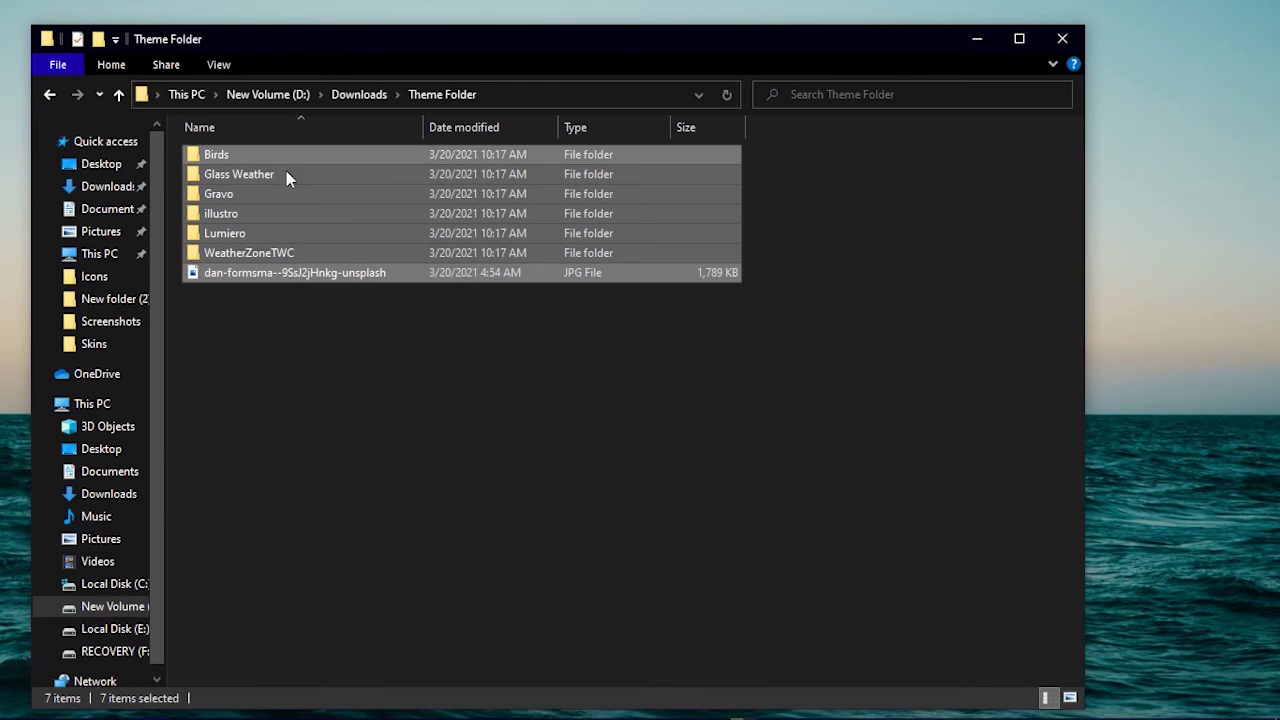
right_click(343, 217)
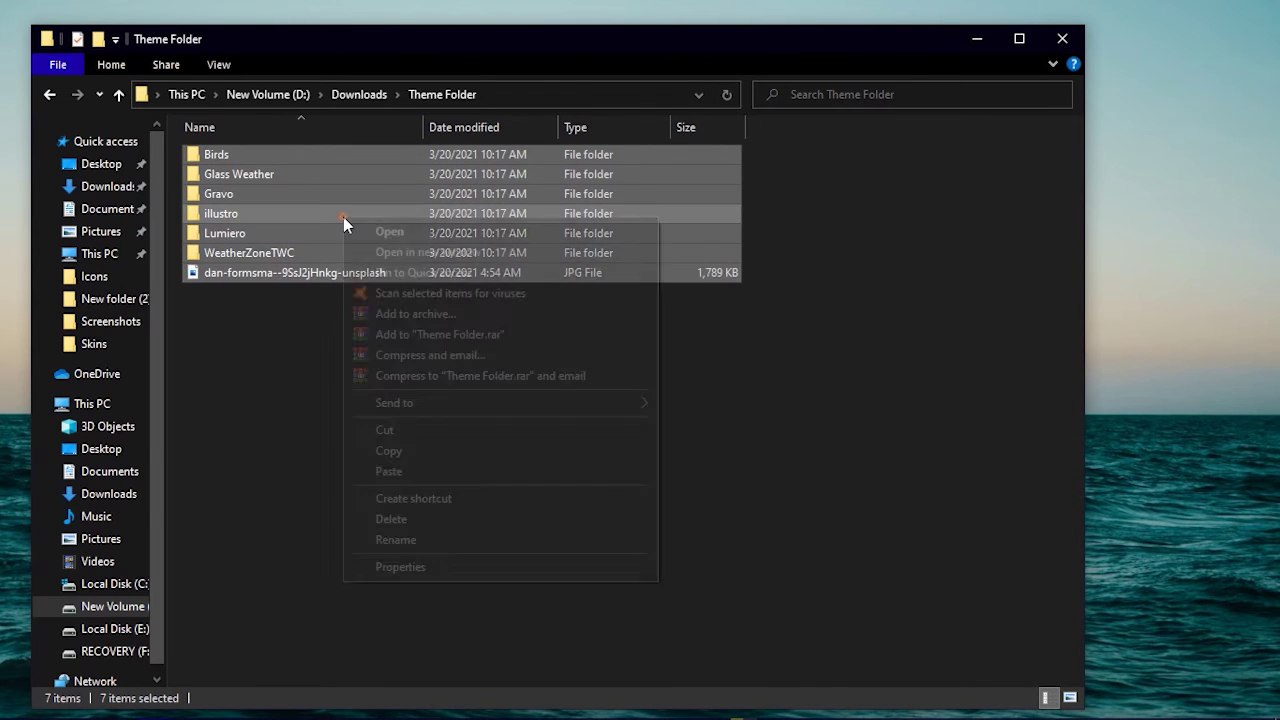
click(421, 453)
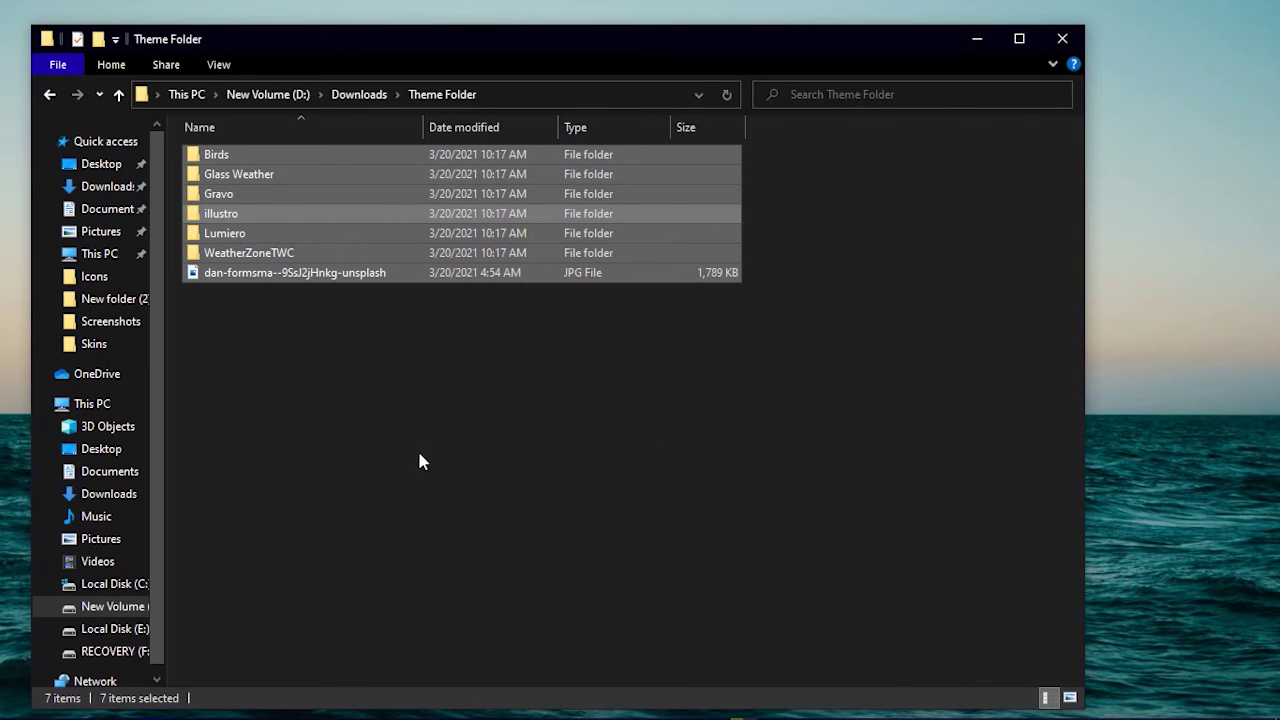
Step: Paste the copied theme items into Documents\Rainmeter\Skins and refresh the folder
click(92, 254)
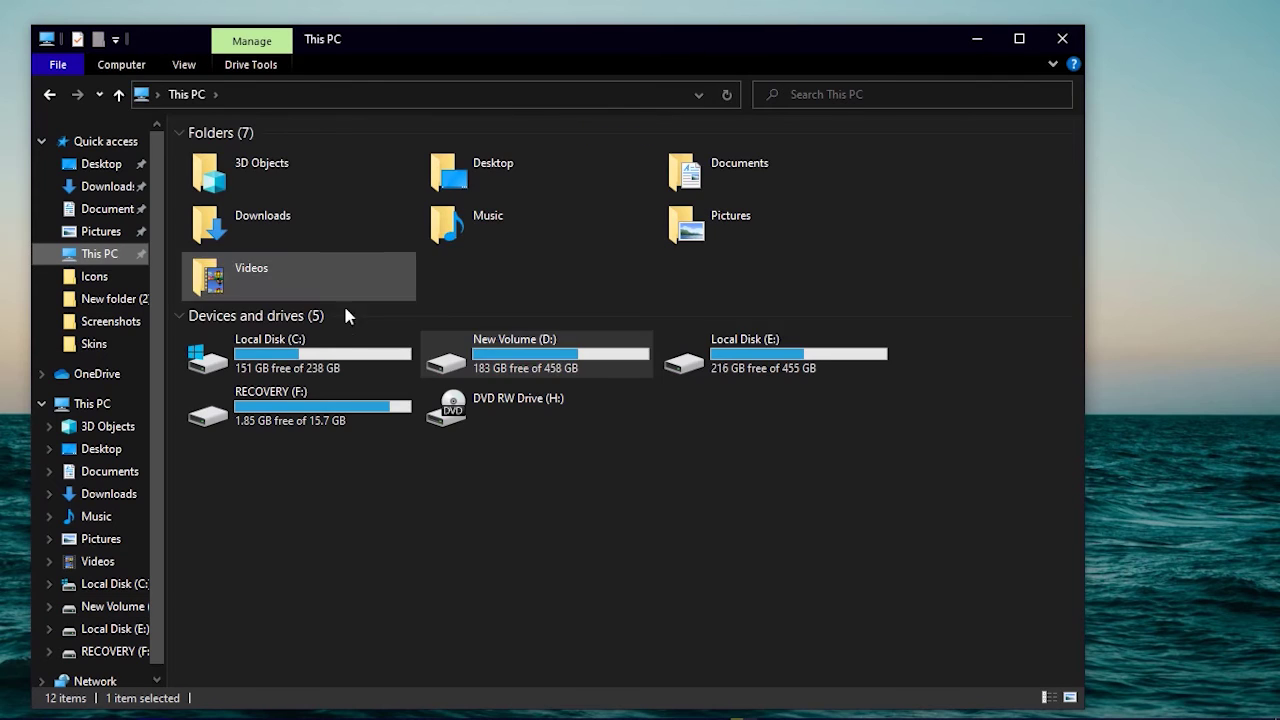
double_click(761, 181)
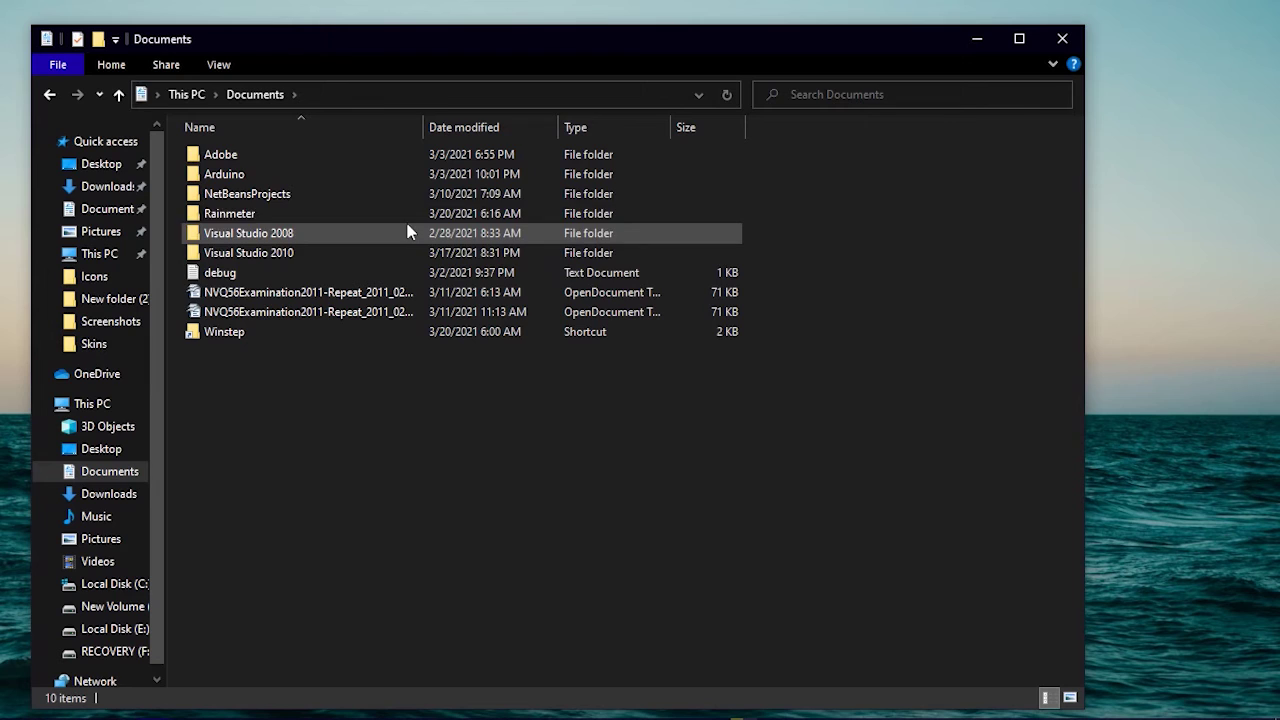
double_click(350, 213)
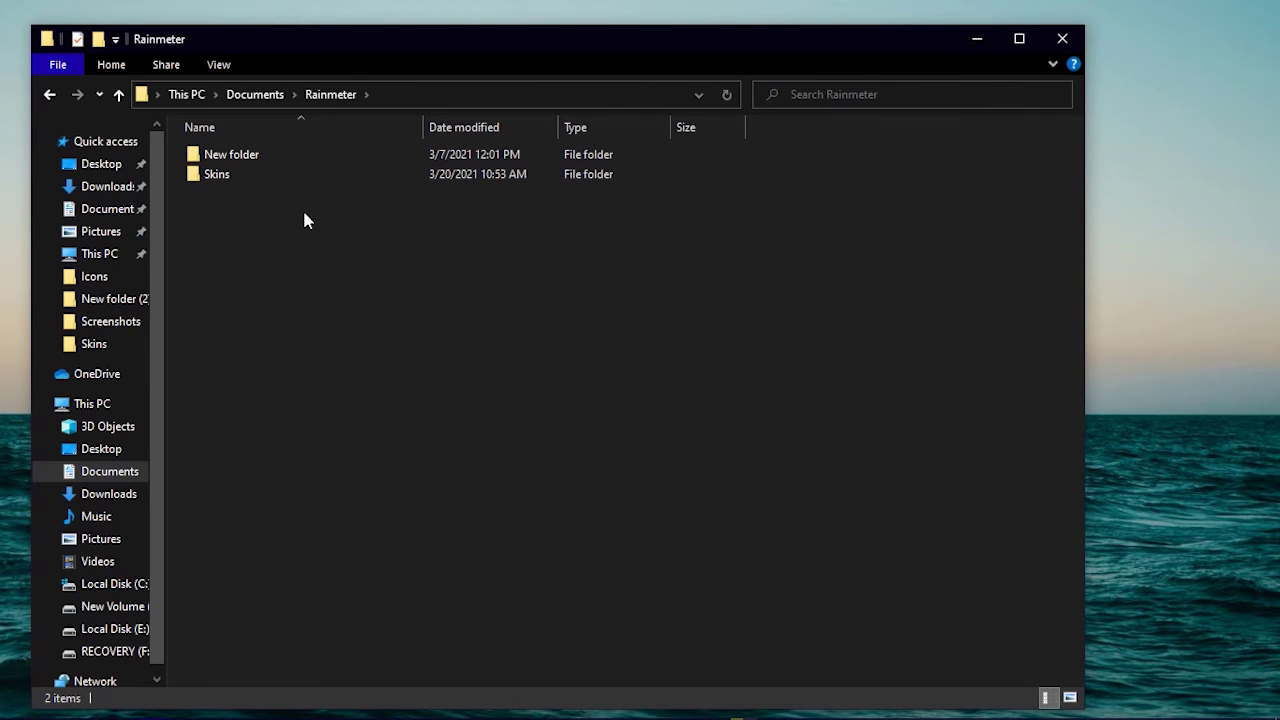
double_click(253, 173)
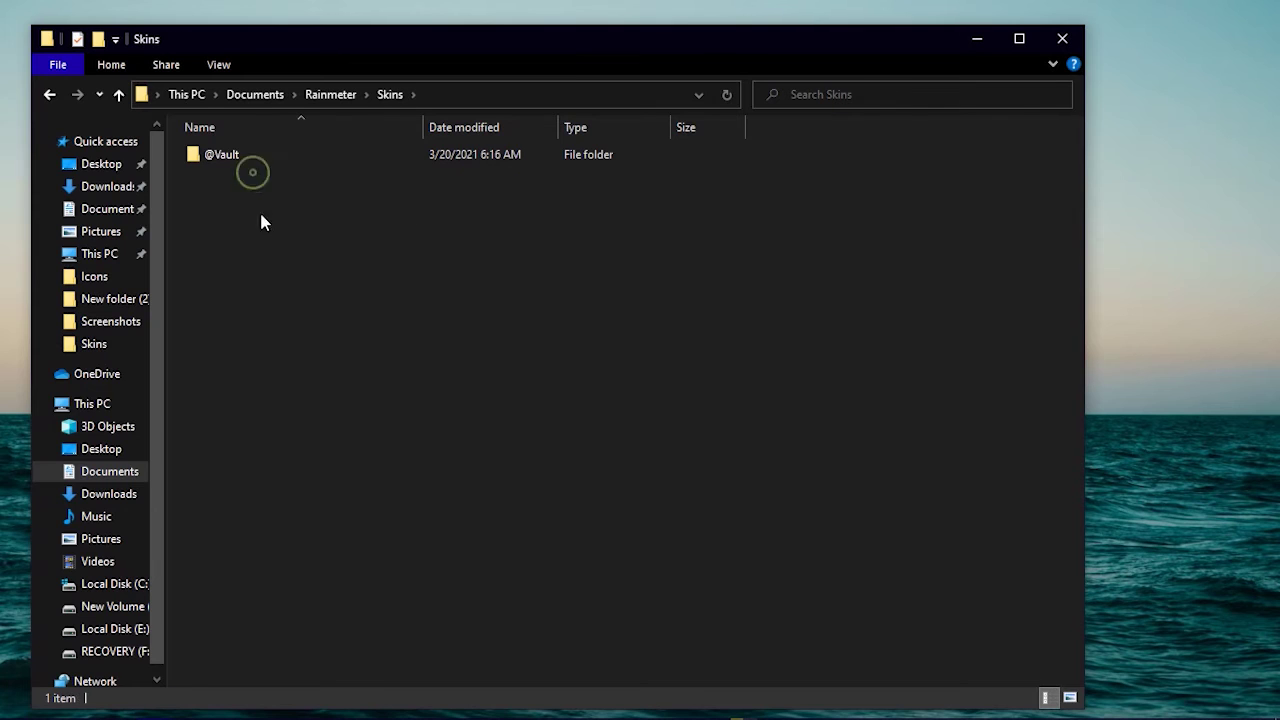
right_click(287, 270)
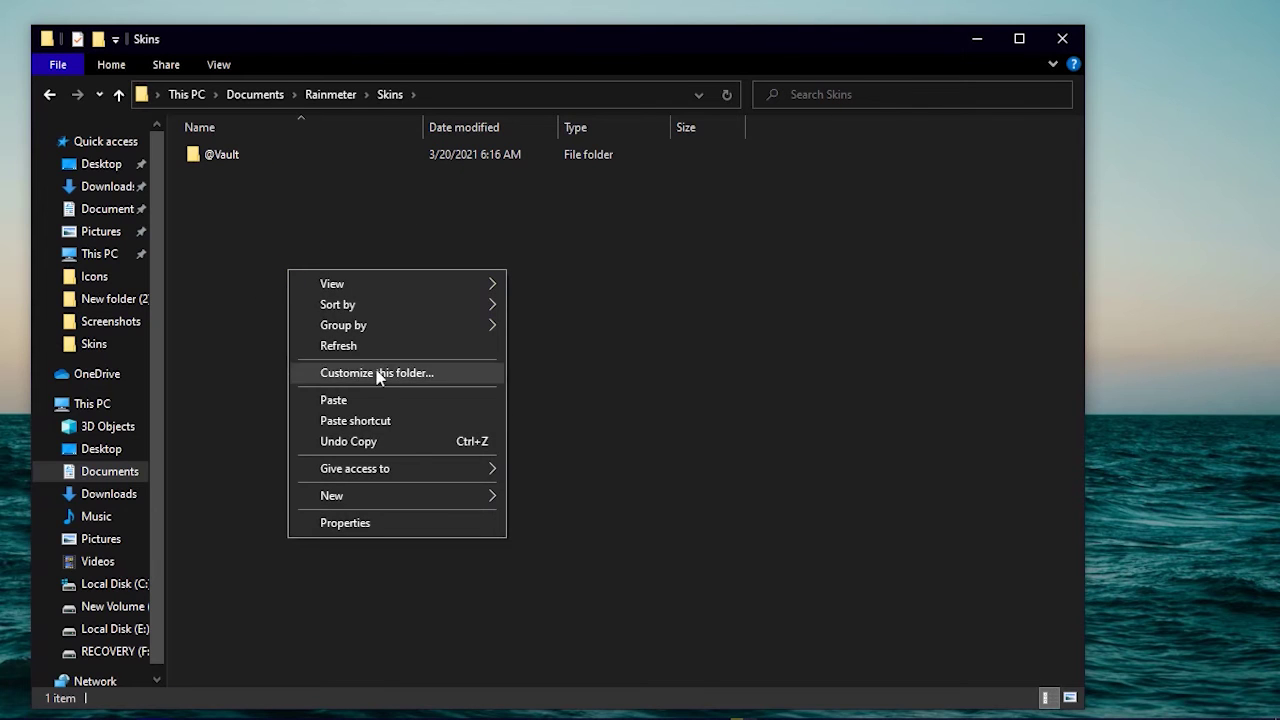
mouse_move(337, 499)
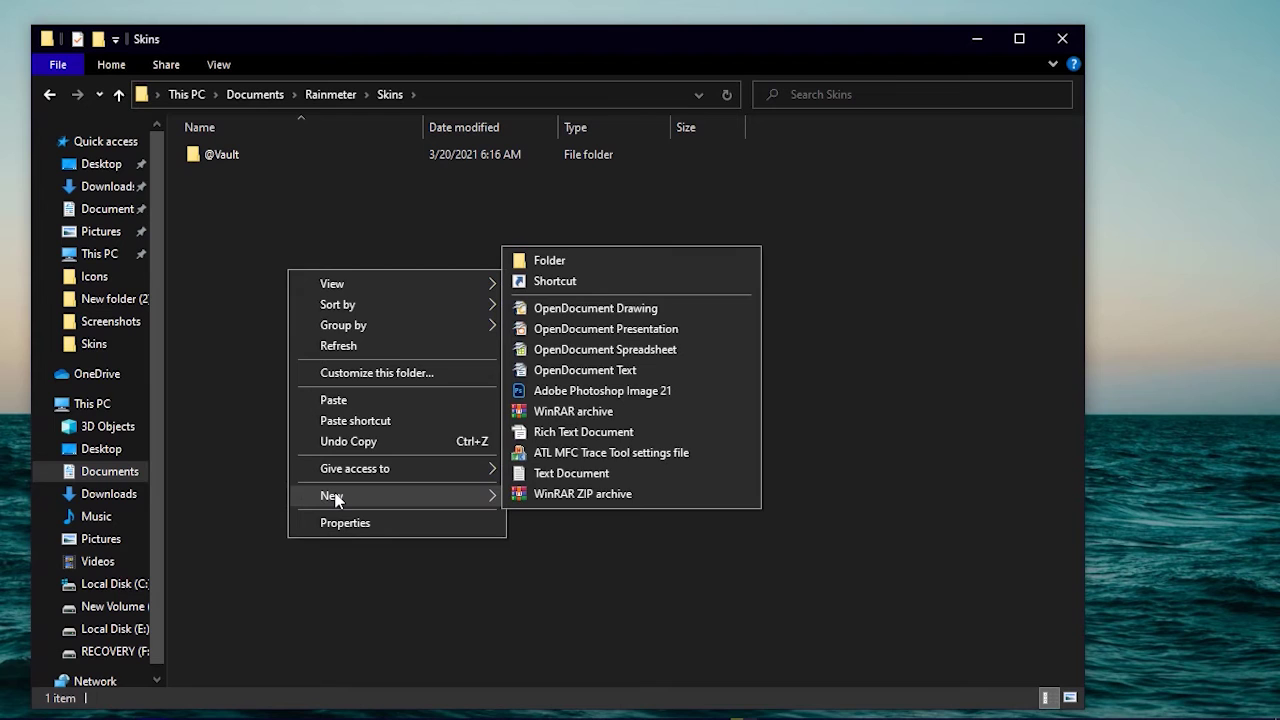
click(344, 402)
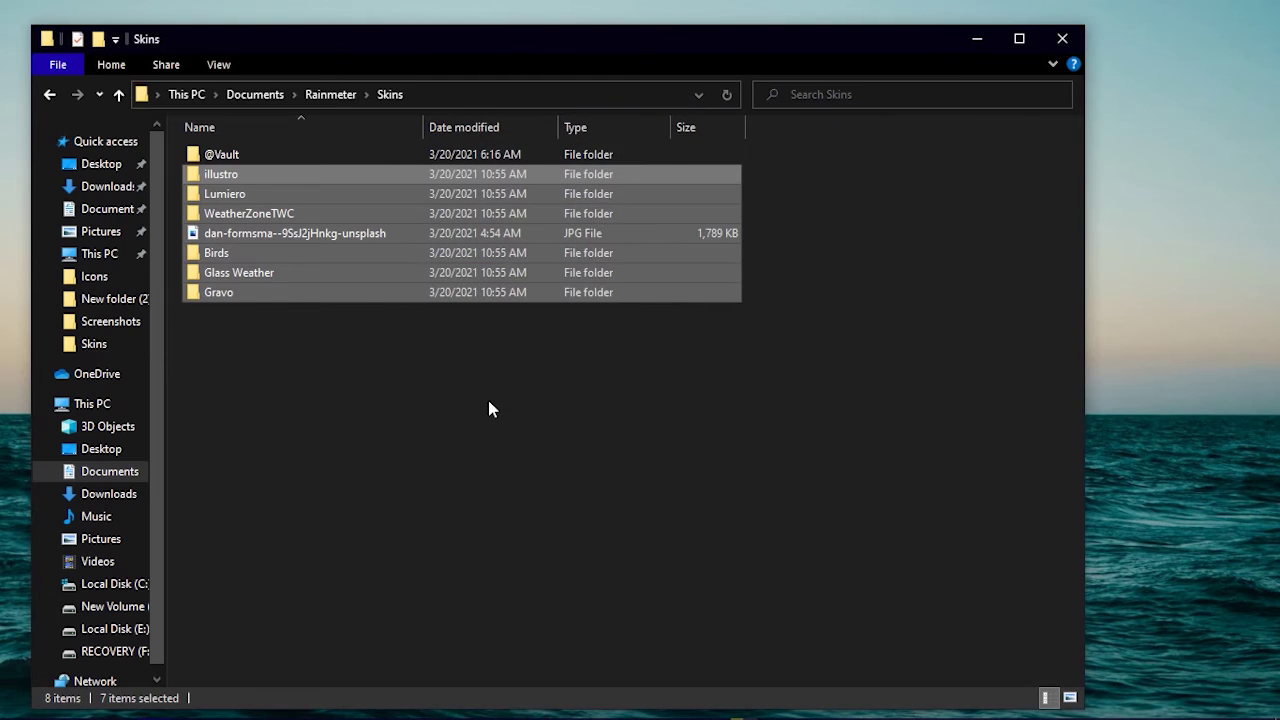
right_click(390, 386)
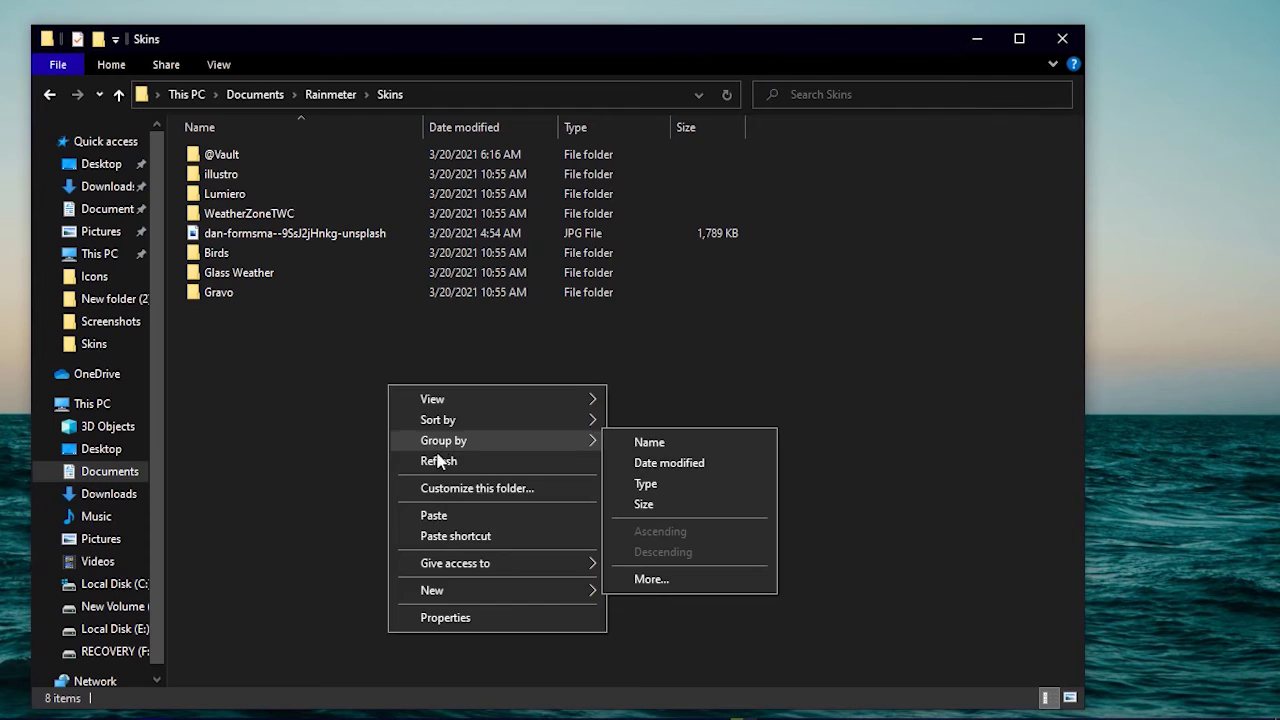
click(438, 462)
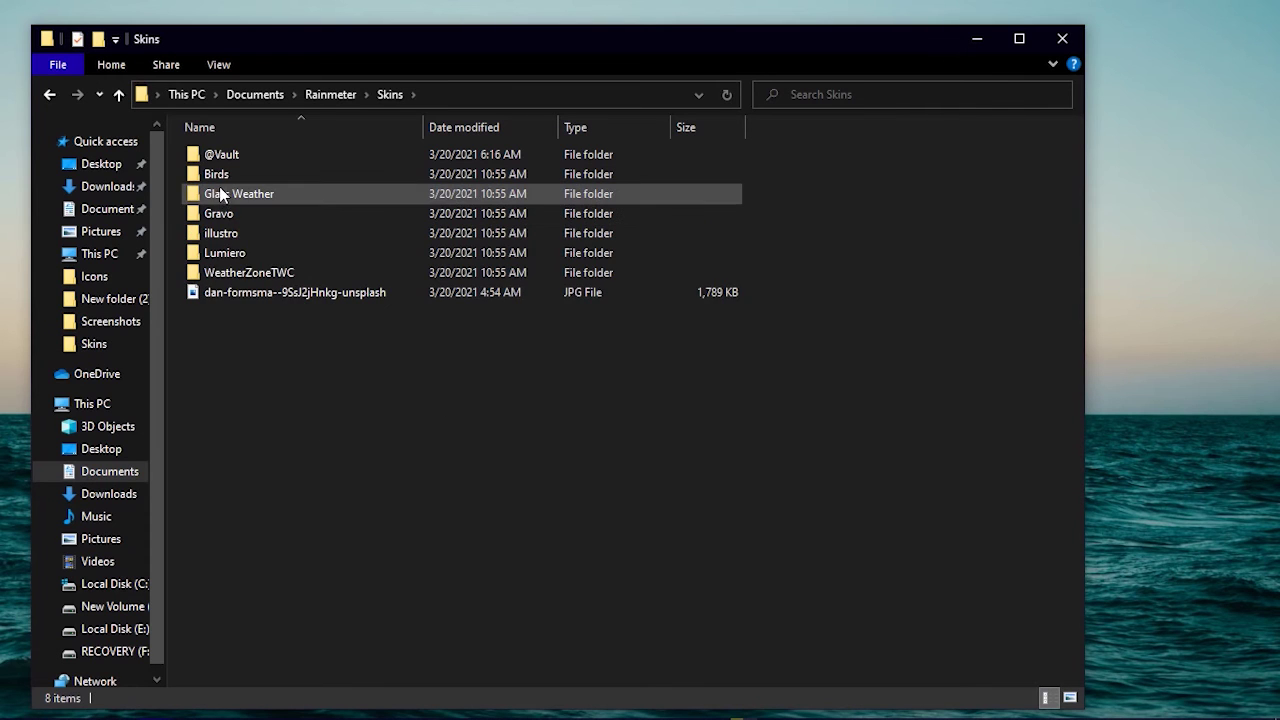
Step: Open the Manage Rainmeter window from the system tray and refresh all skins
mouse_move(760, 716)
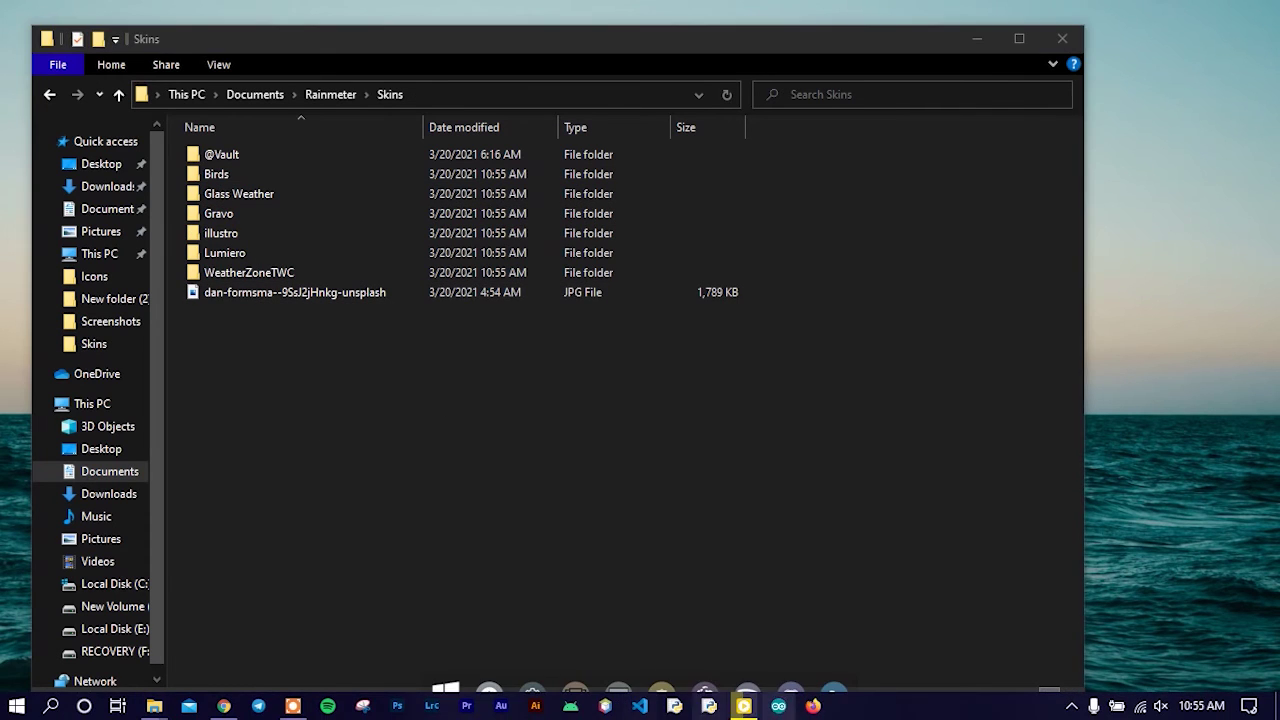
click(1071, 706)
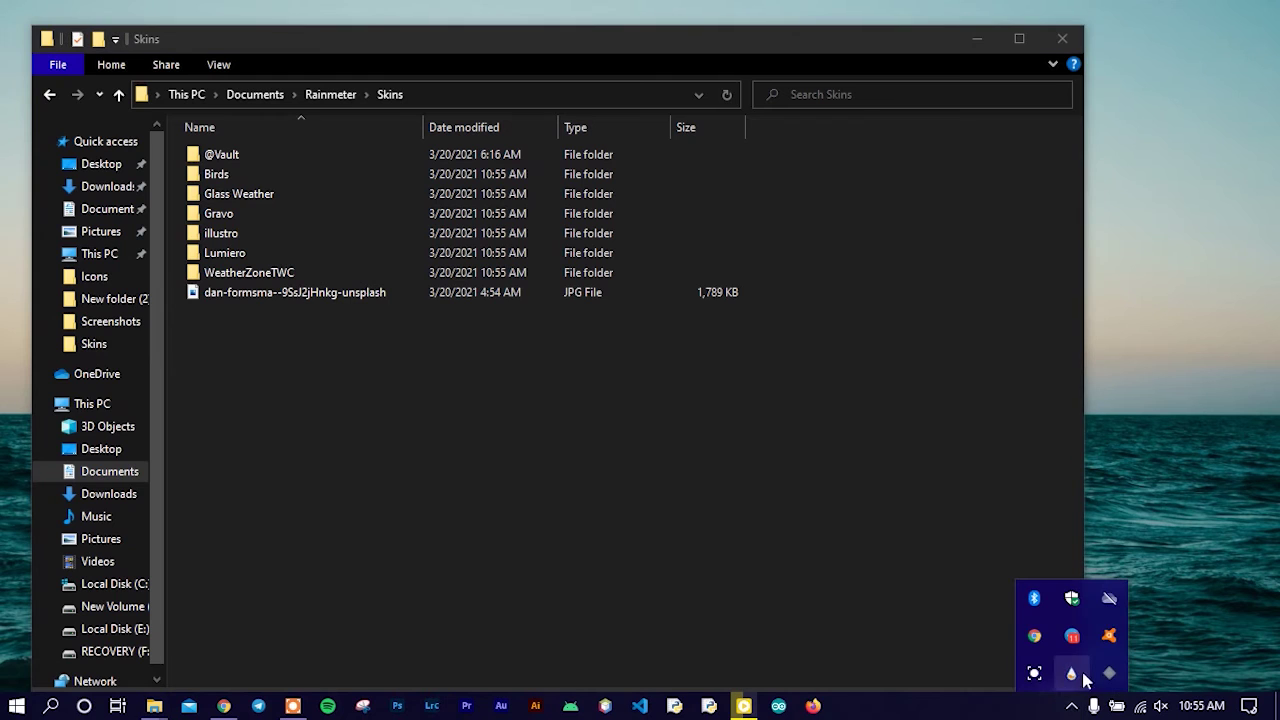
click(1072, 676)
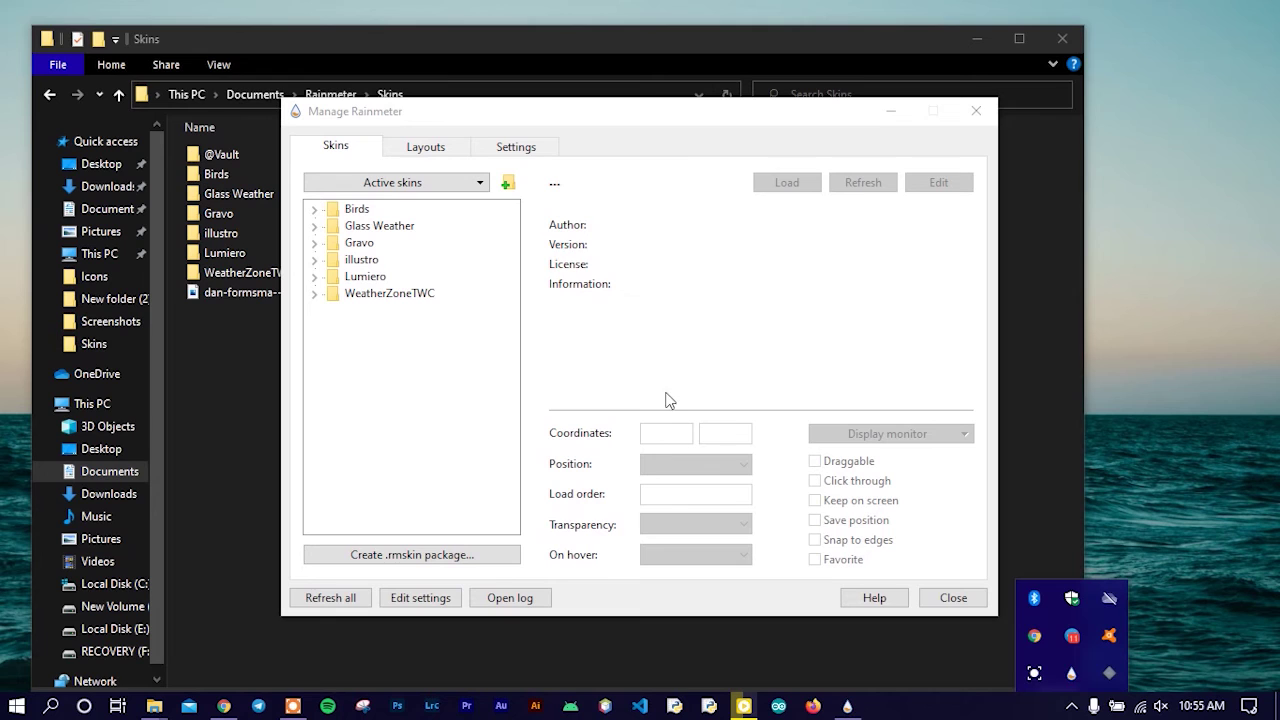
click(1071, 703)
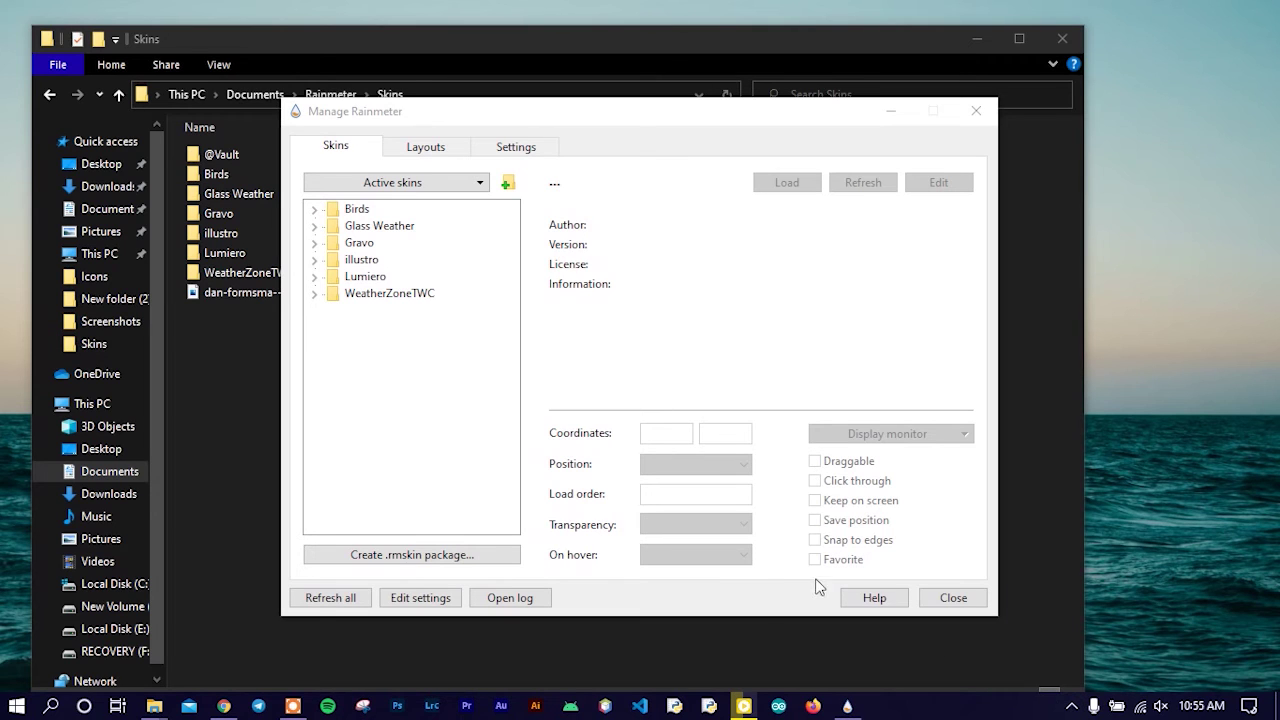
click(360, 344)
click(331, 598)
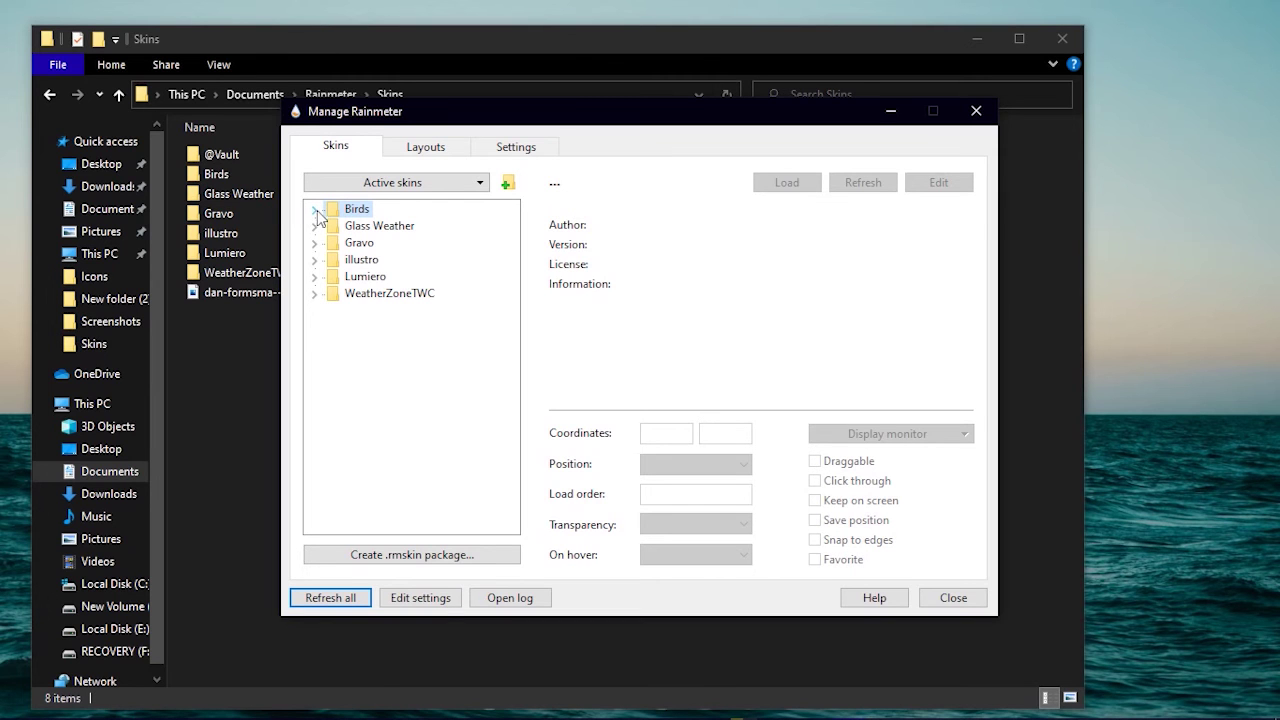
Step: Minimize the Skins folder window and move the Manage Rainmeter window to the right to clear desktop space
click(990, 40)
click(977, 38)
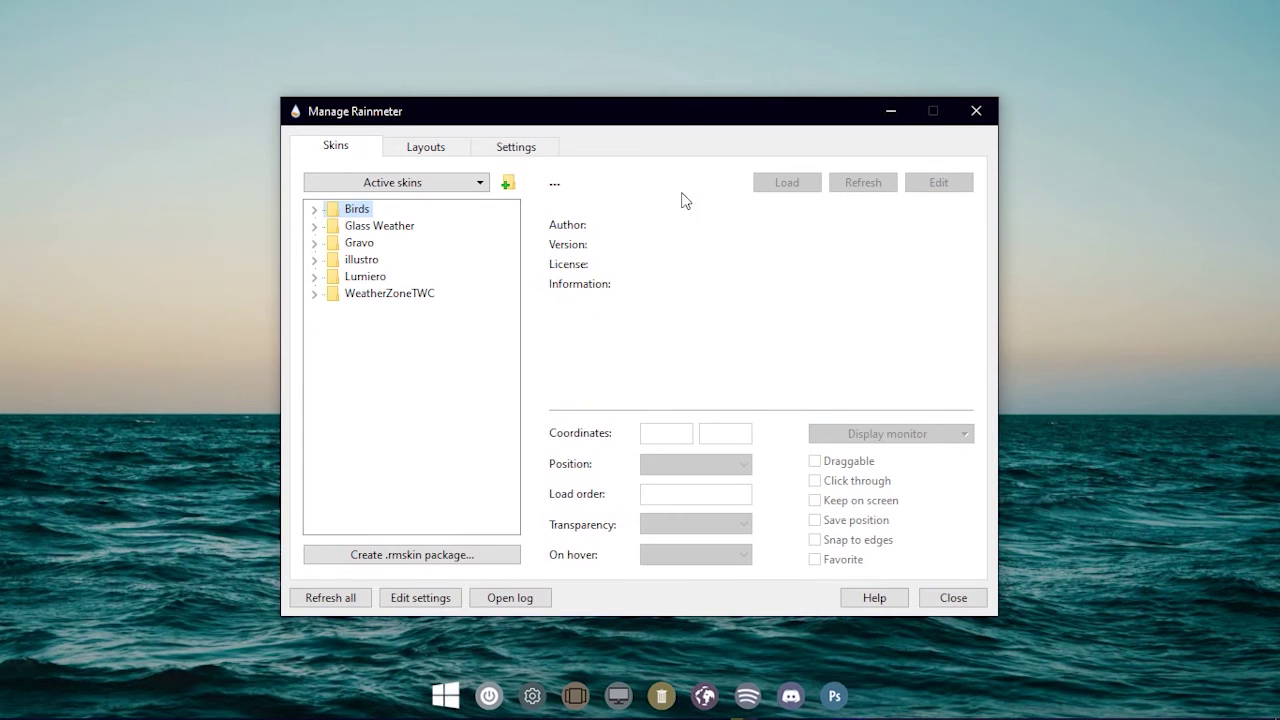
drag(686, 117, 827, 117)
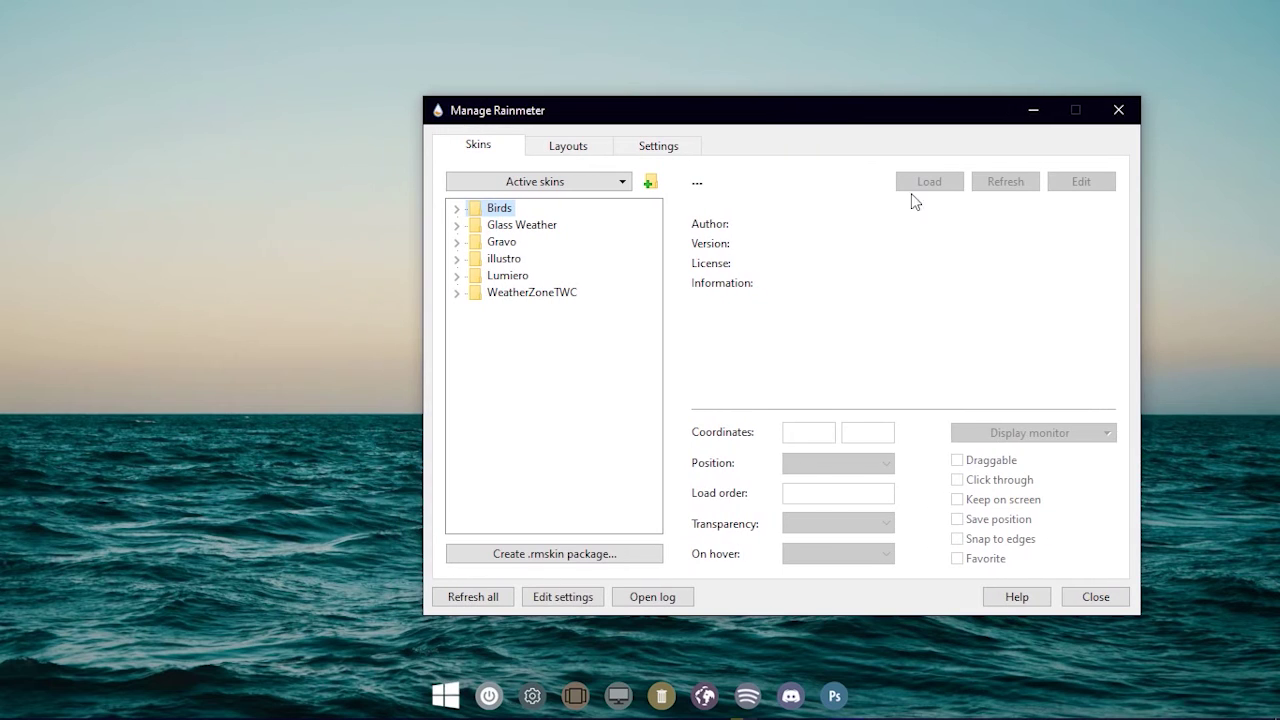
Step: Load the disco.ini skin from the Birds folder and select the flock on the desktop
click(457, 208)
click(519, 225)
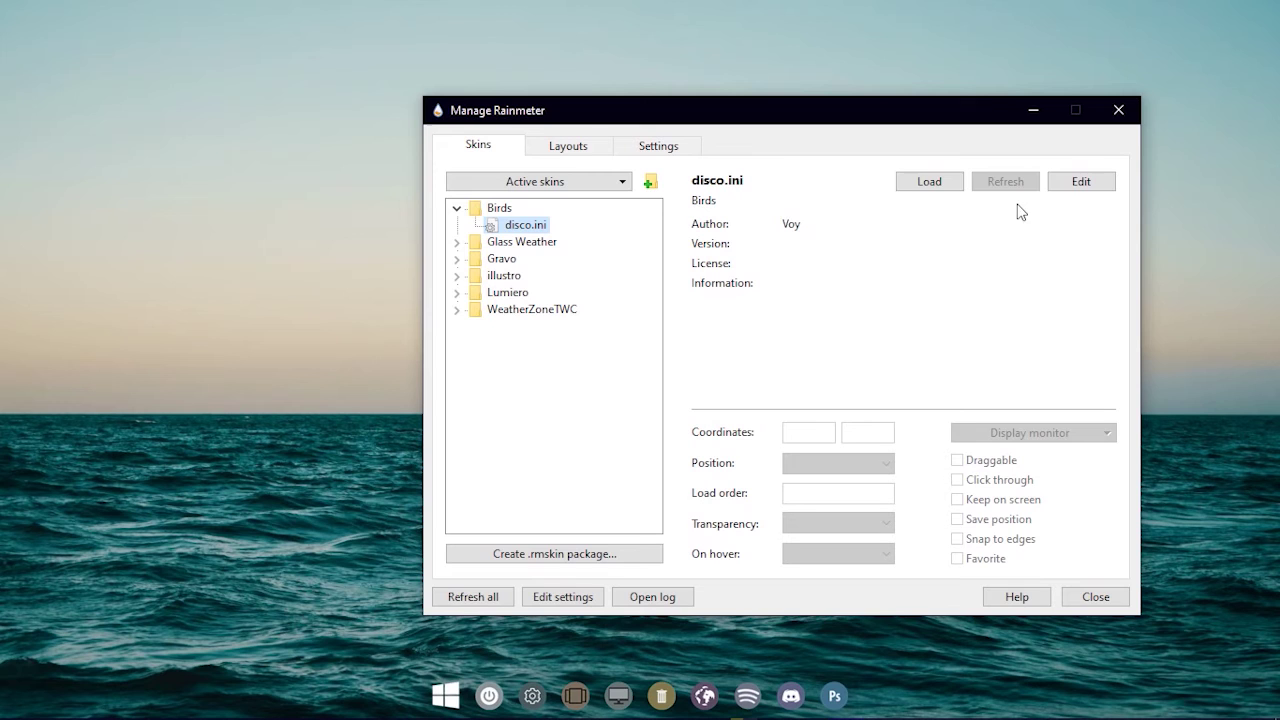
click(929, 184)
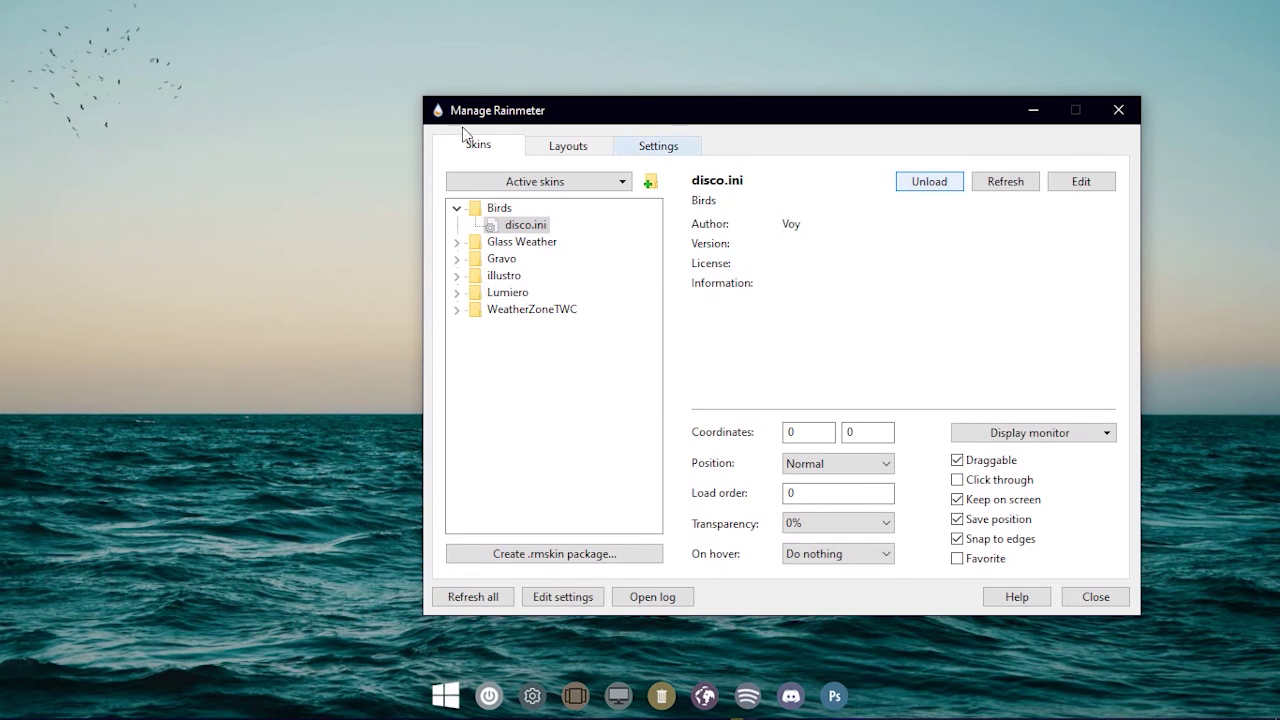
click(87, 55)
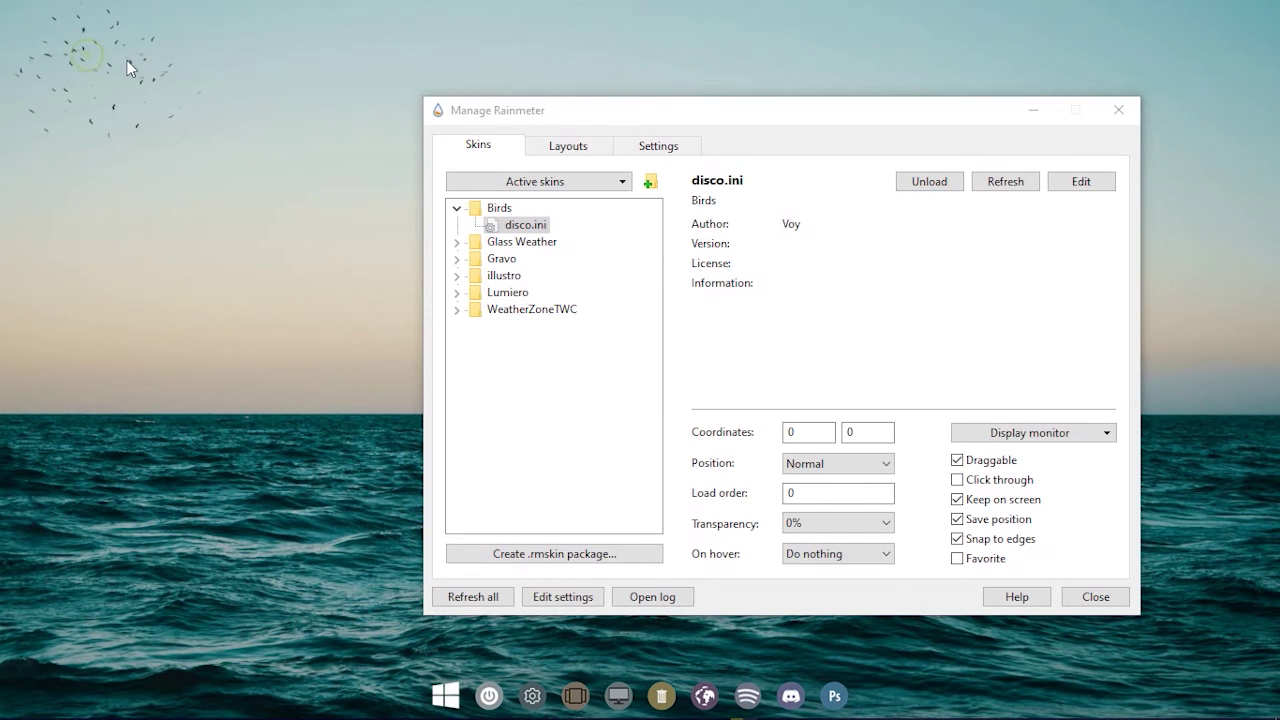
Step: Turn off dragging for the disco.ini birds skin and set its position to On desktop
click(970, 465)
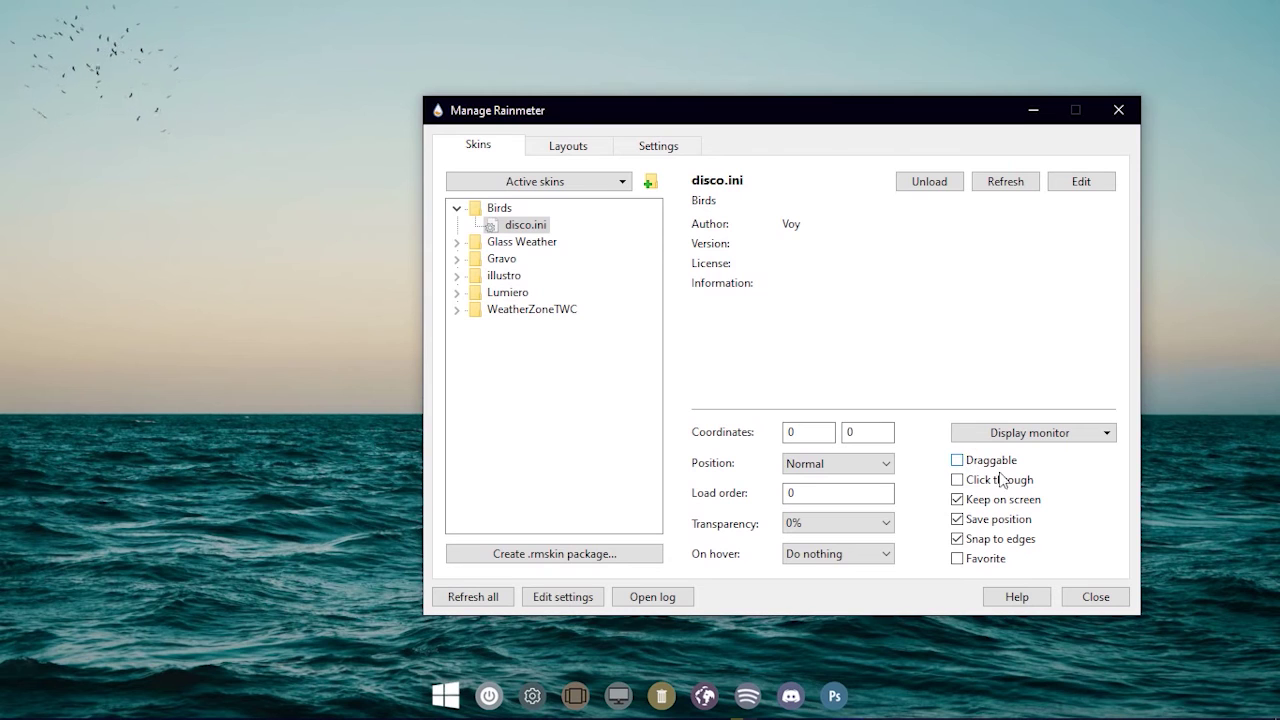
click(810, 463)
click(812, 482)
Step: Load the Forecast.ini skin from the WeatherZoneTWC folder and set its position to On desktop
click(457, 309)
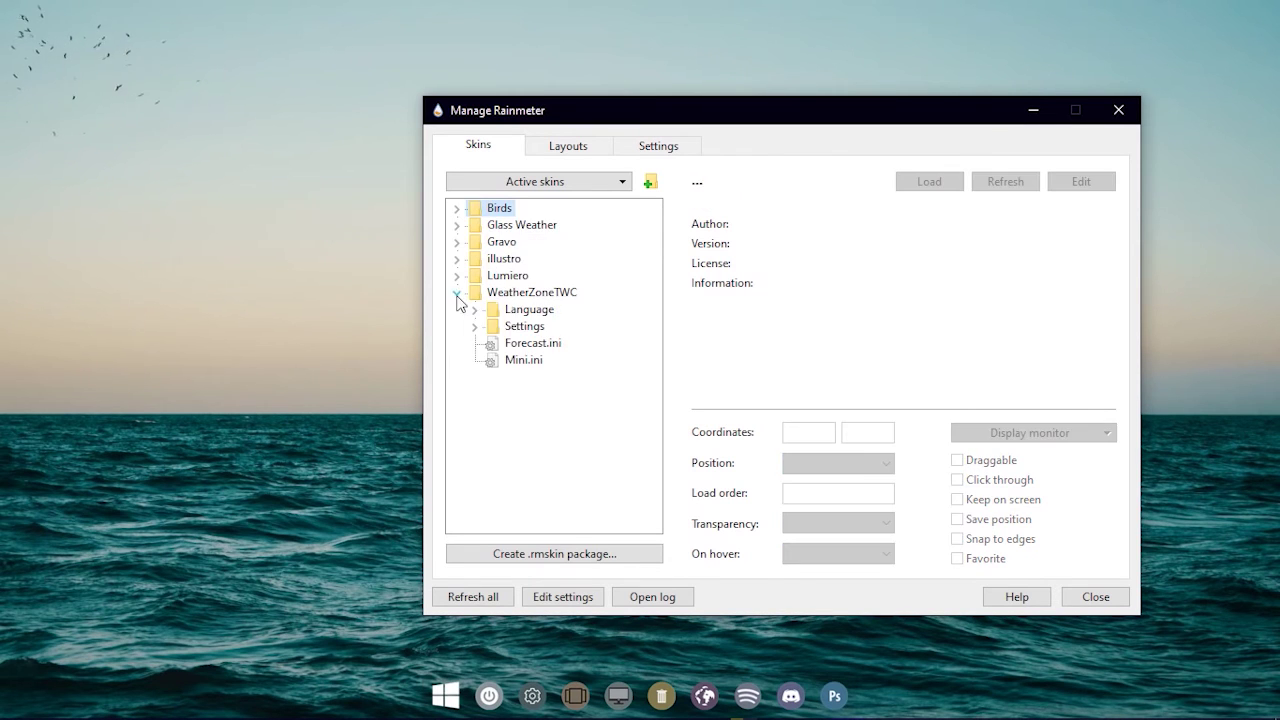
click(507, 345)
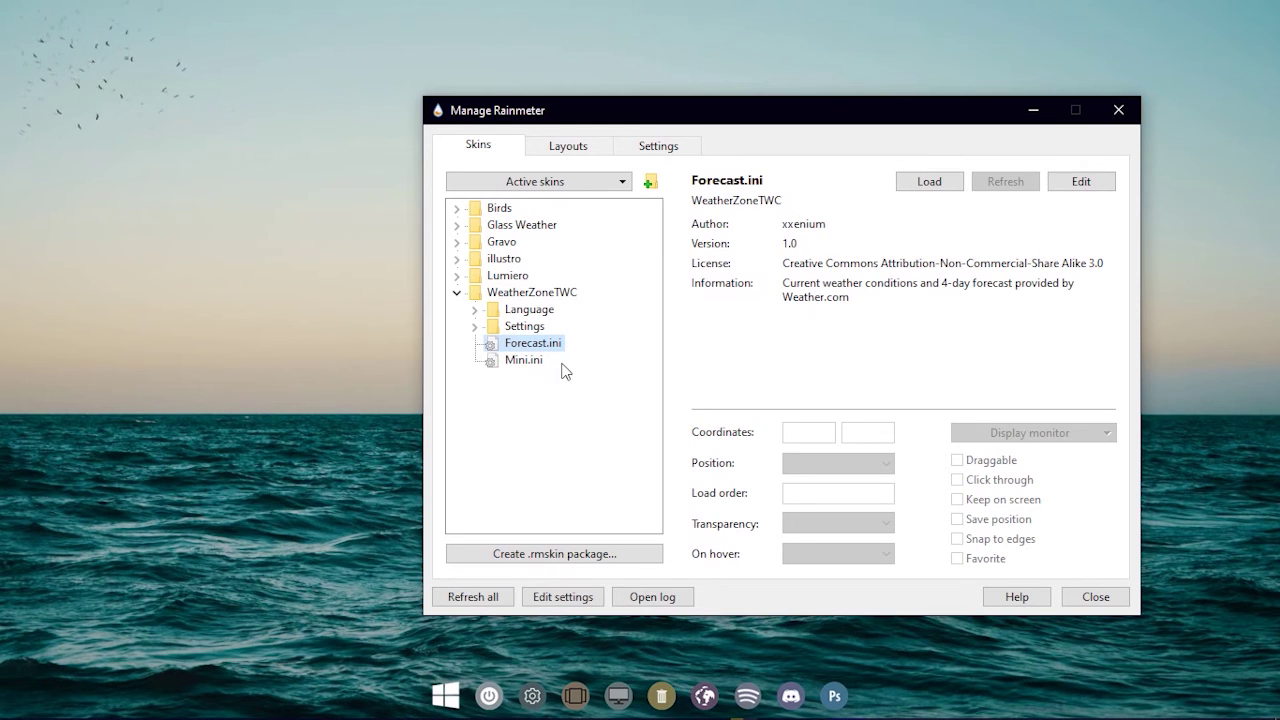
click(929, 182)
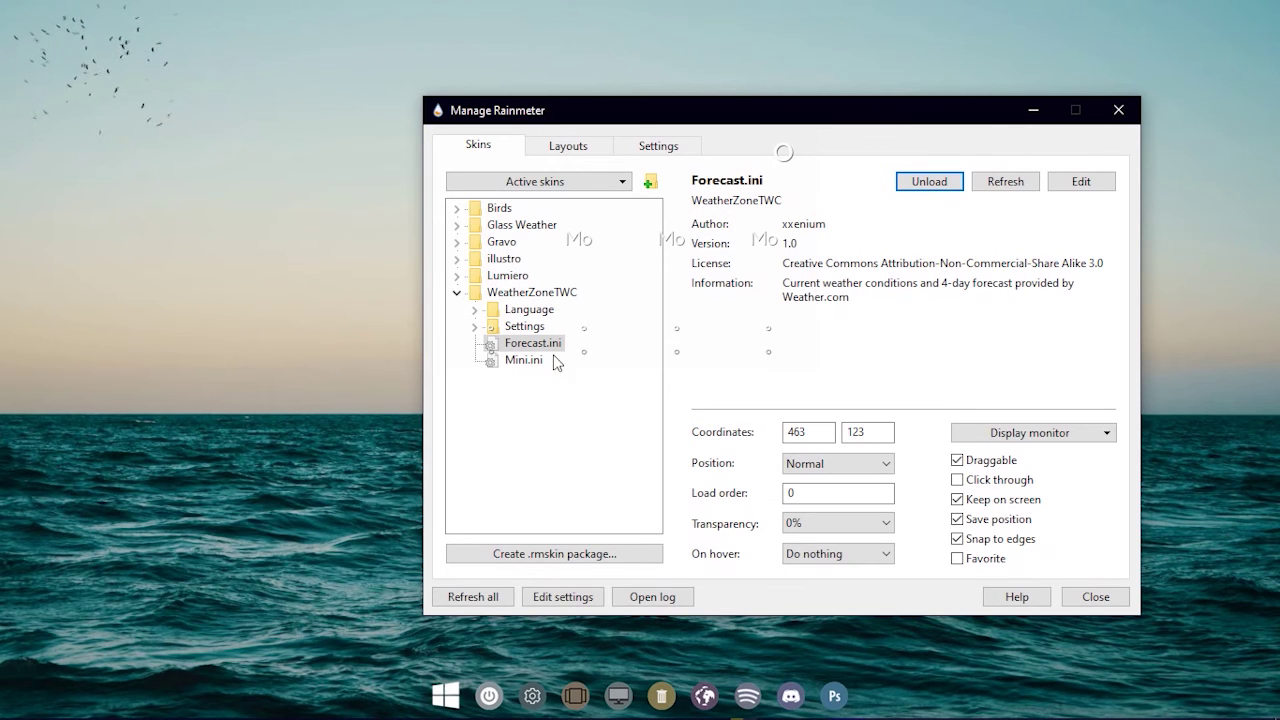
mouse_move(716, 120)
mouse_down()
mouse_move(937, 346)
mouse_move(723, 415)
mouse_move(955, 357)
mouse_move(1046, 125)
mouse_move(1031, 106)
mouse_move(586, 149)
mouse_move(712, 121)
mouse_up()
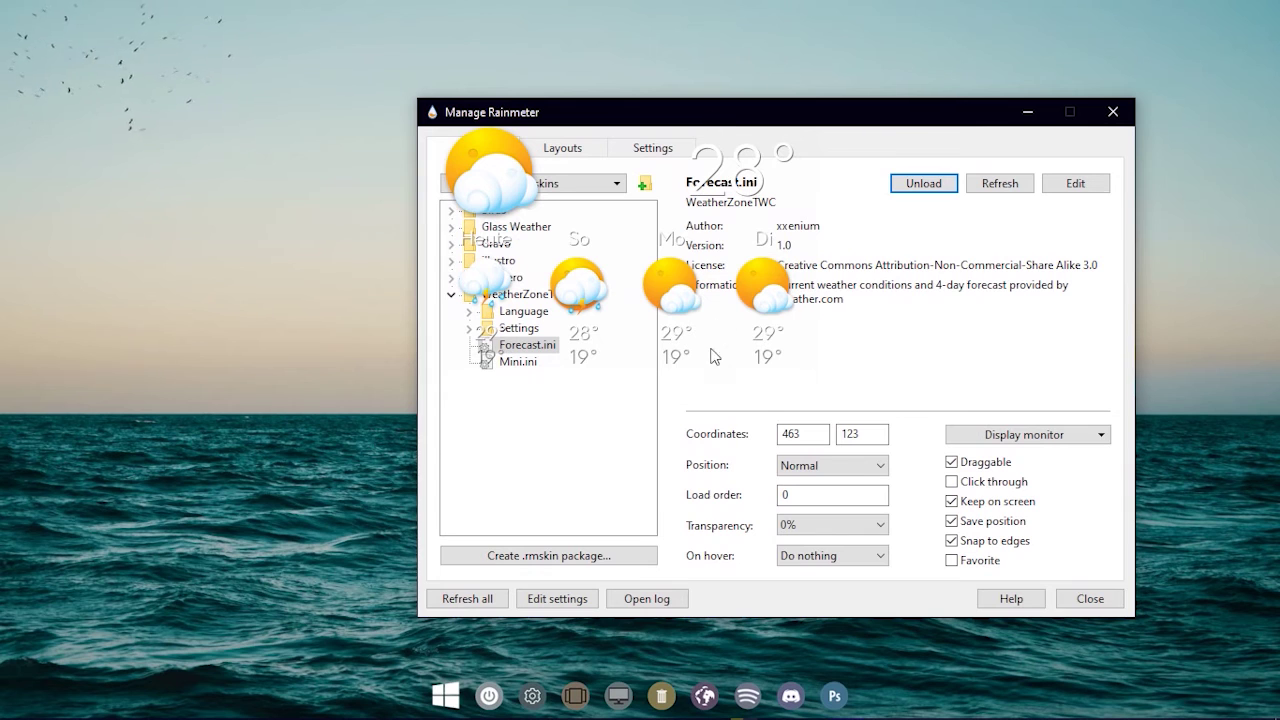
click(800, 466)
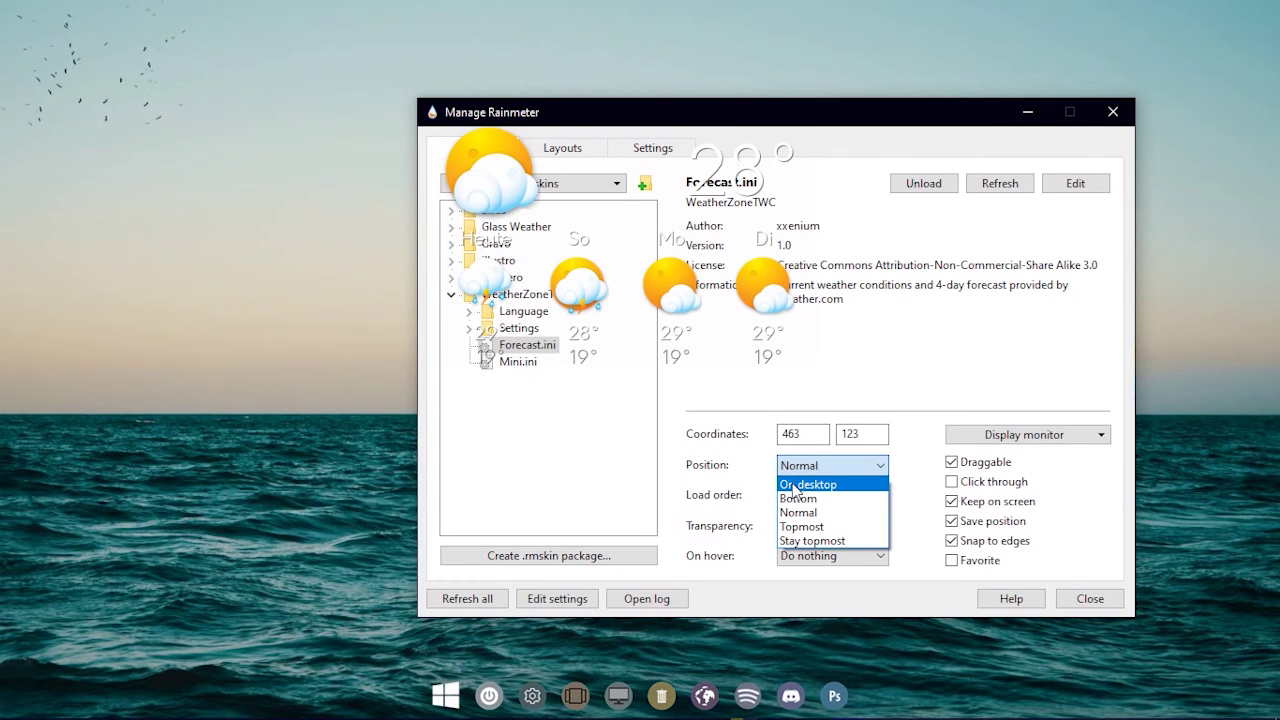
click(795, 485)
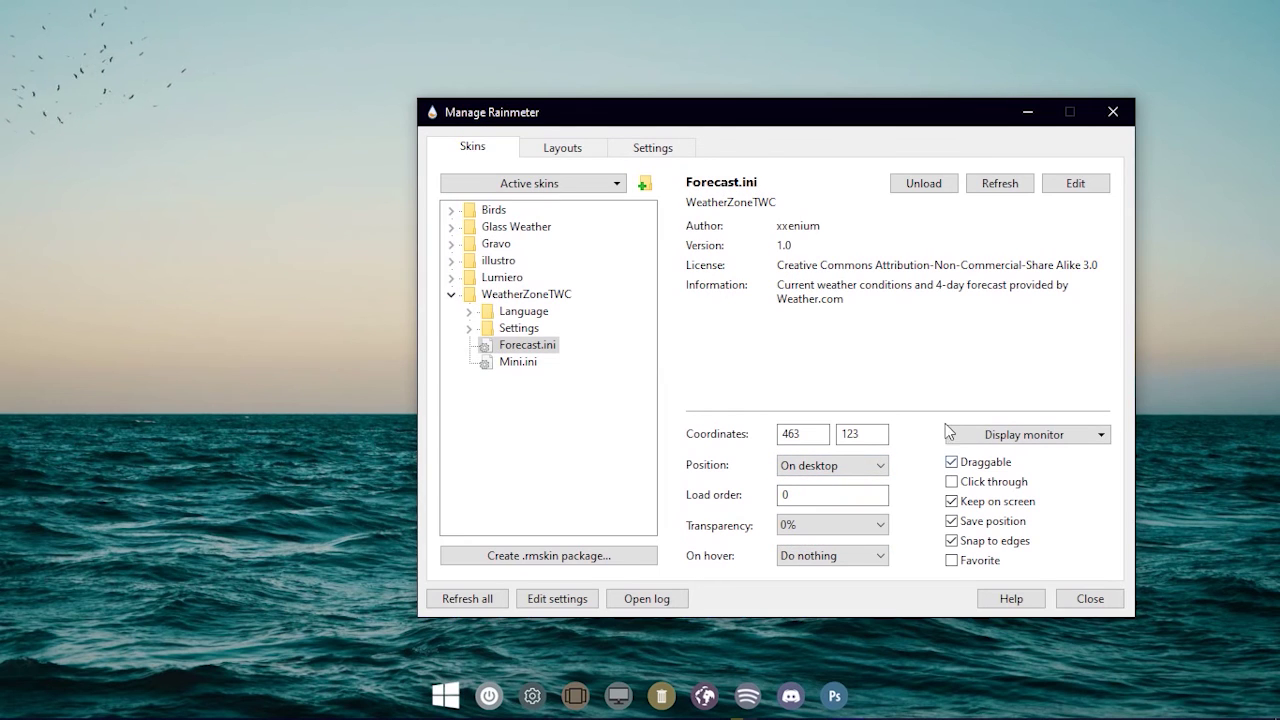
Step: Minimize the Manage Rainmeter window and move the weather forecast slightly lower on the desktop, to about 461, 156
drag(871, 120, 624, 412)
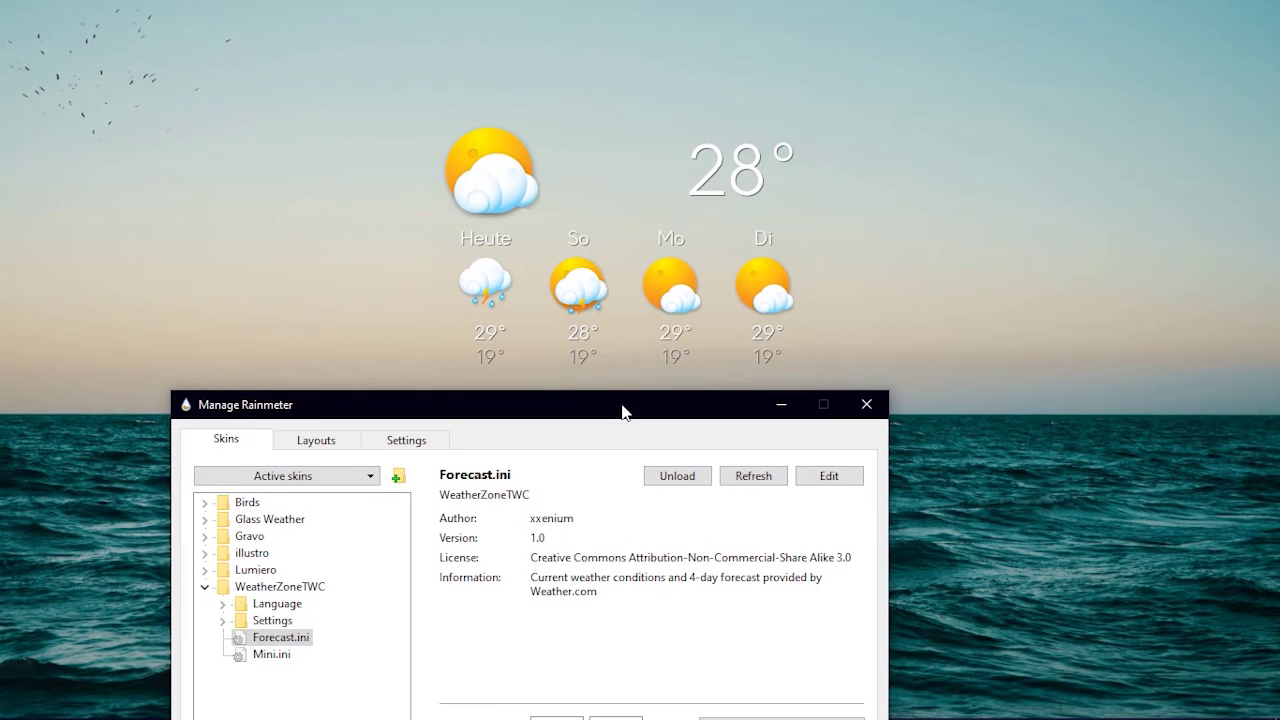
click(621, 280)
drag(648, 388, 756, 206)
click(897, 204)
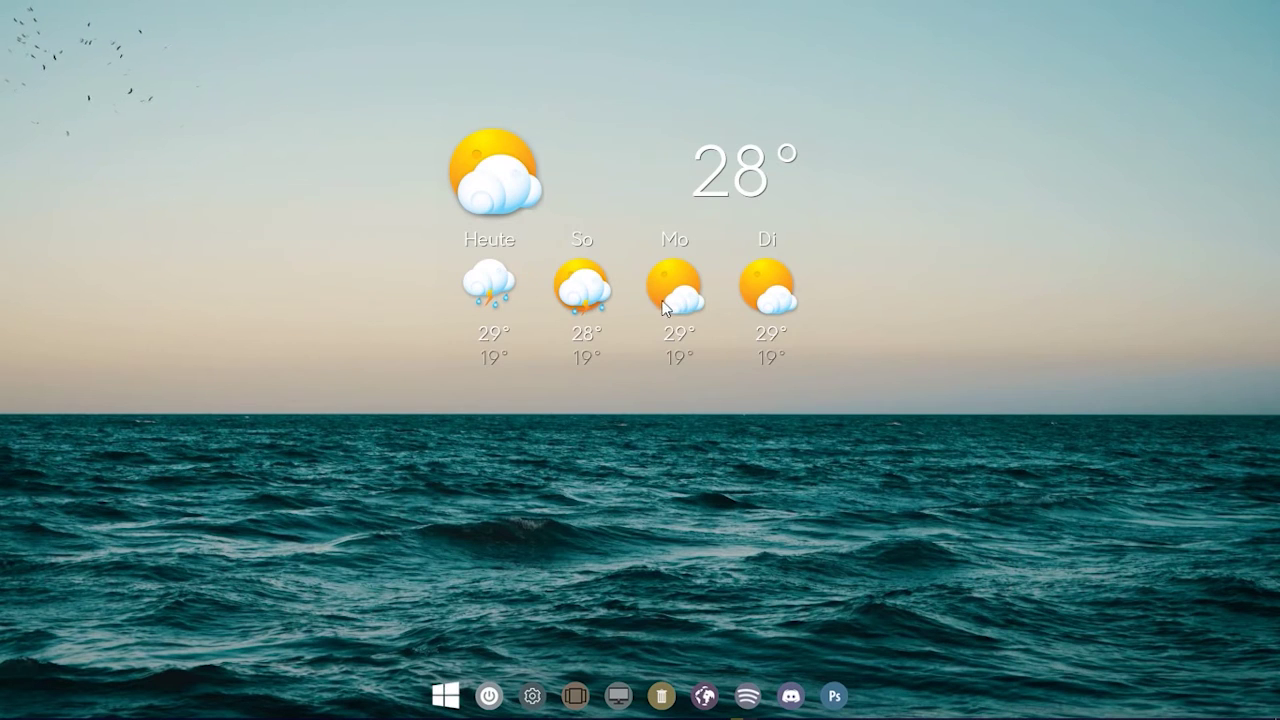
mouse_move(630, 302)
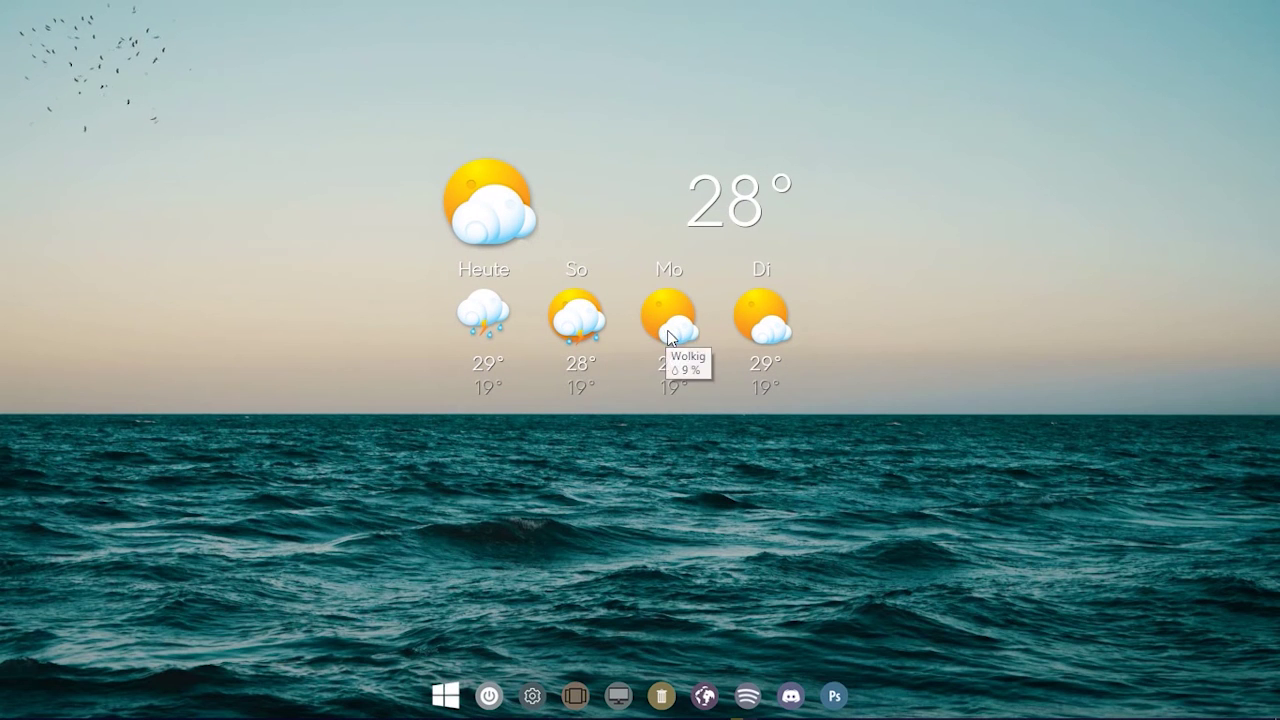
Step: Restore the Manage Rainmeter window and turn off dragging for the Forecast.ini skin
mouse_move(845, 705)
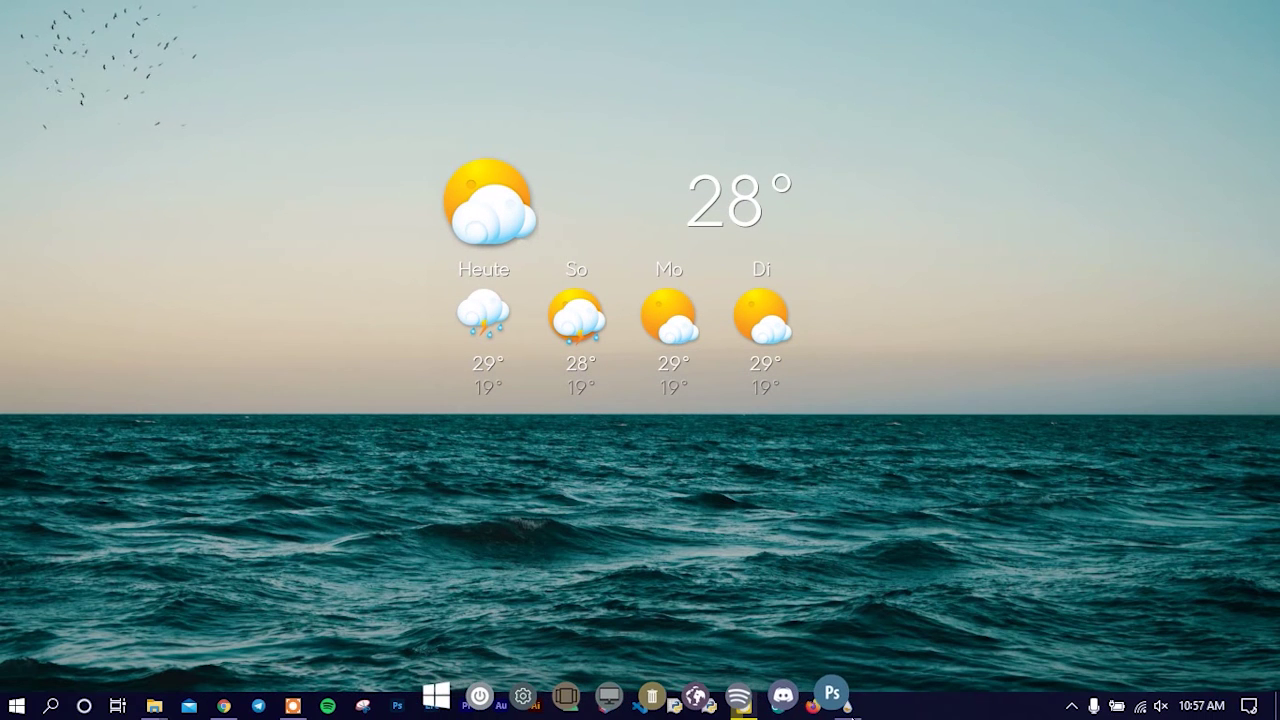
click(852, 708)
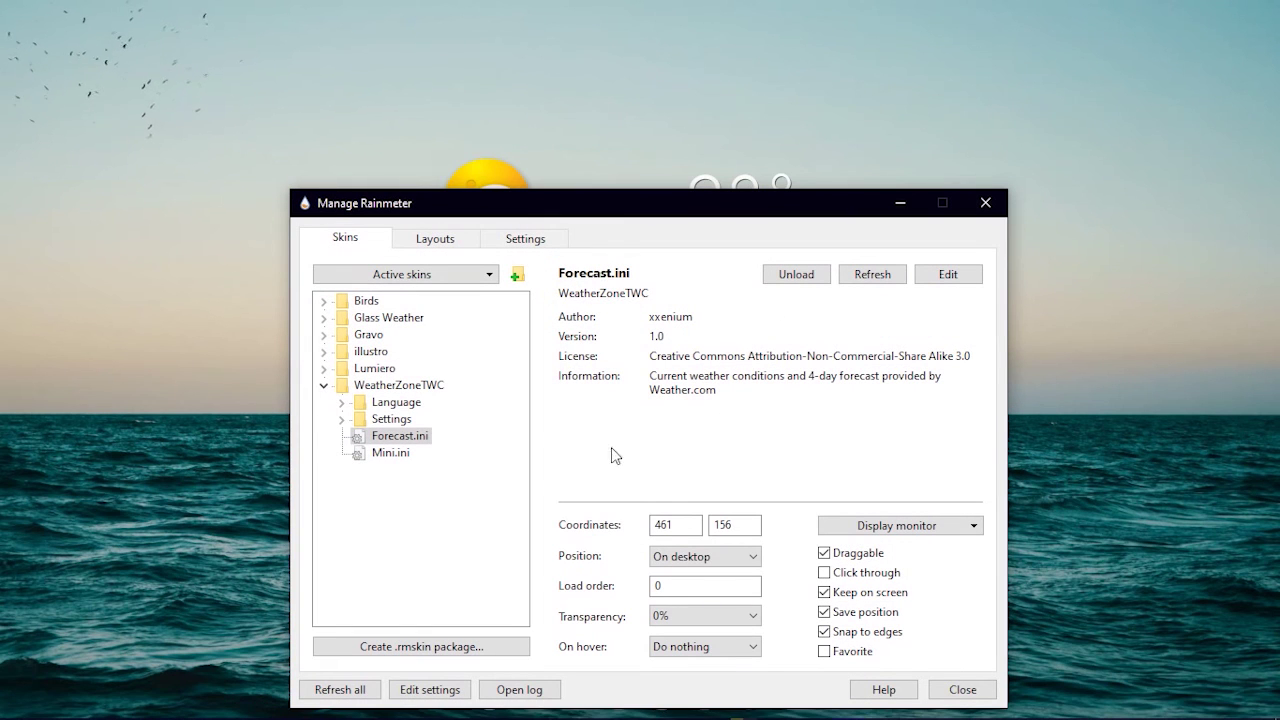
click(824, 553)
Step: Load the Time and Date.ini skin from the Time and Date subfolder of Gravo
click(324, 318)
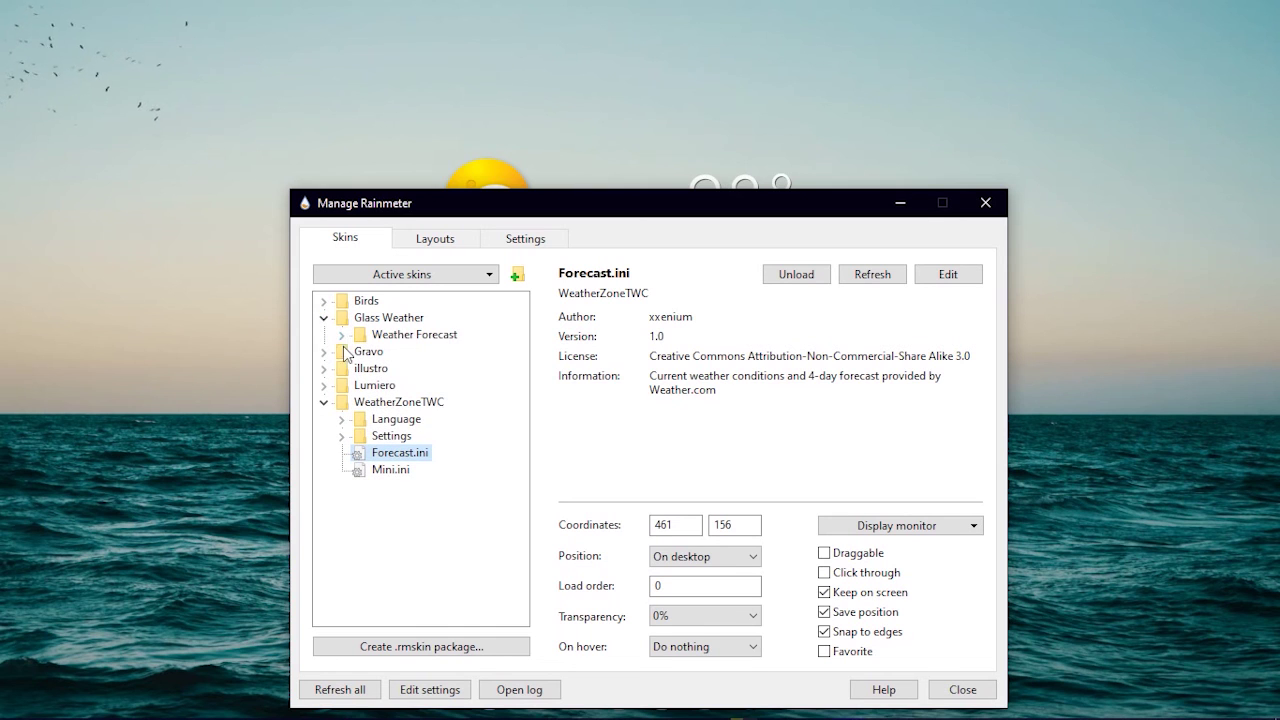
click(324, 318)
click(324, 335)
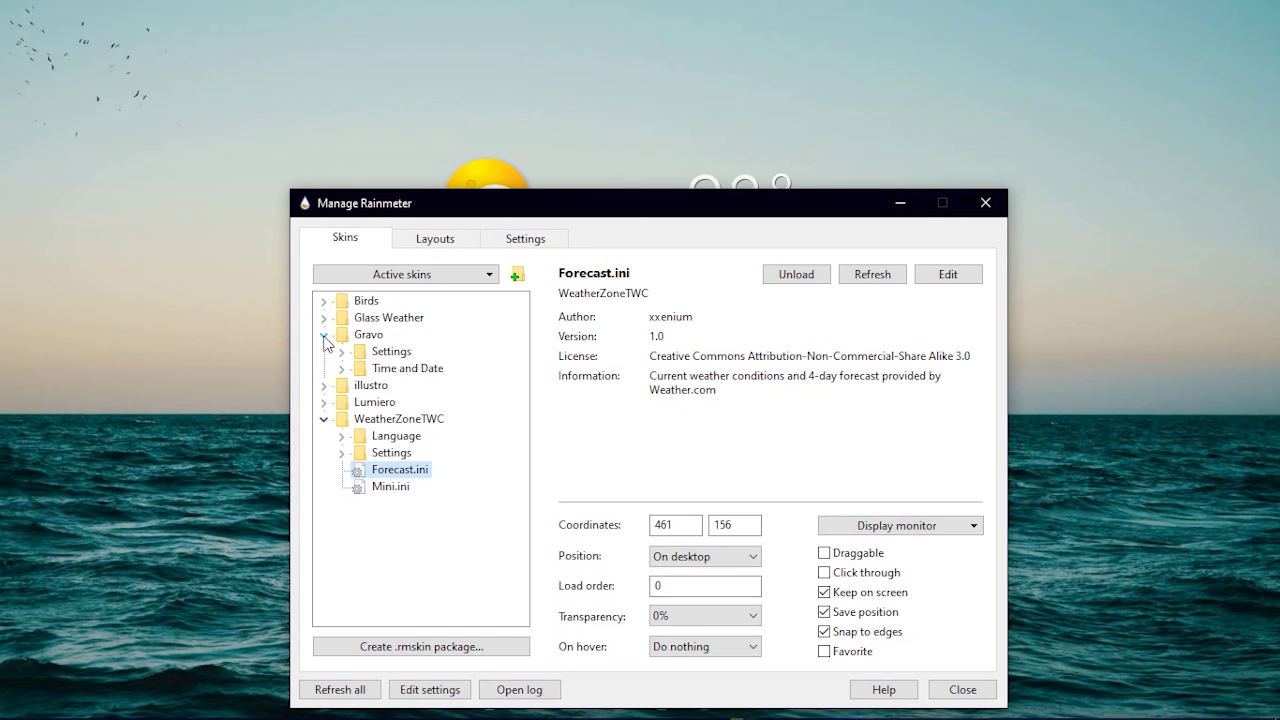
click(342, 369)
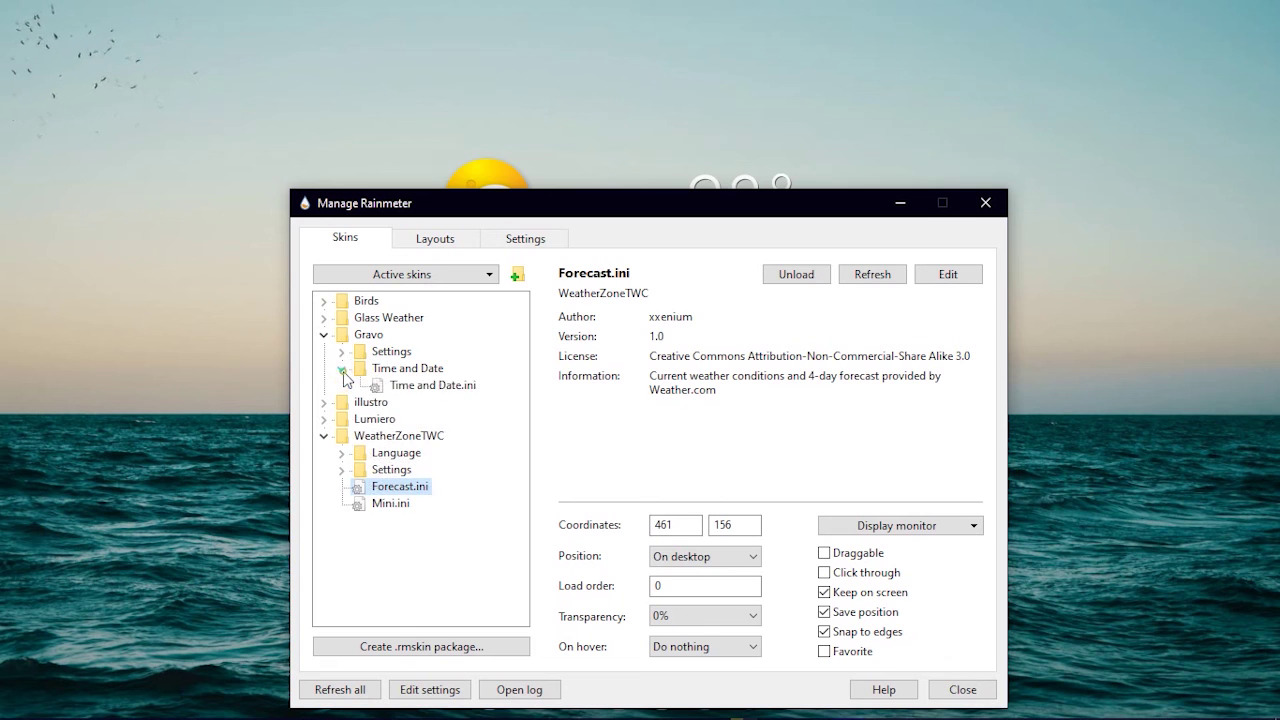
click(422, 386)
click(778, 276)
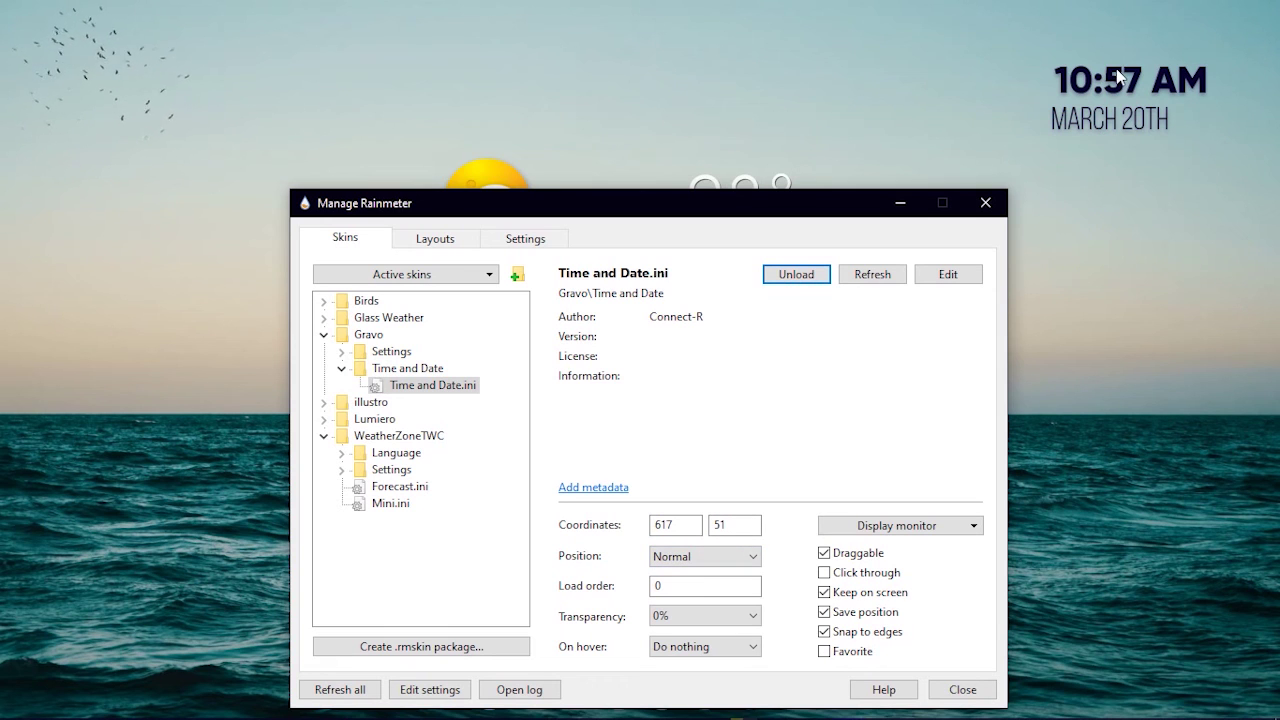
Step: Set the Time and Date skin's position to On desktop and shift the clock slightly right, to about 639, 48
click(737, 558)
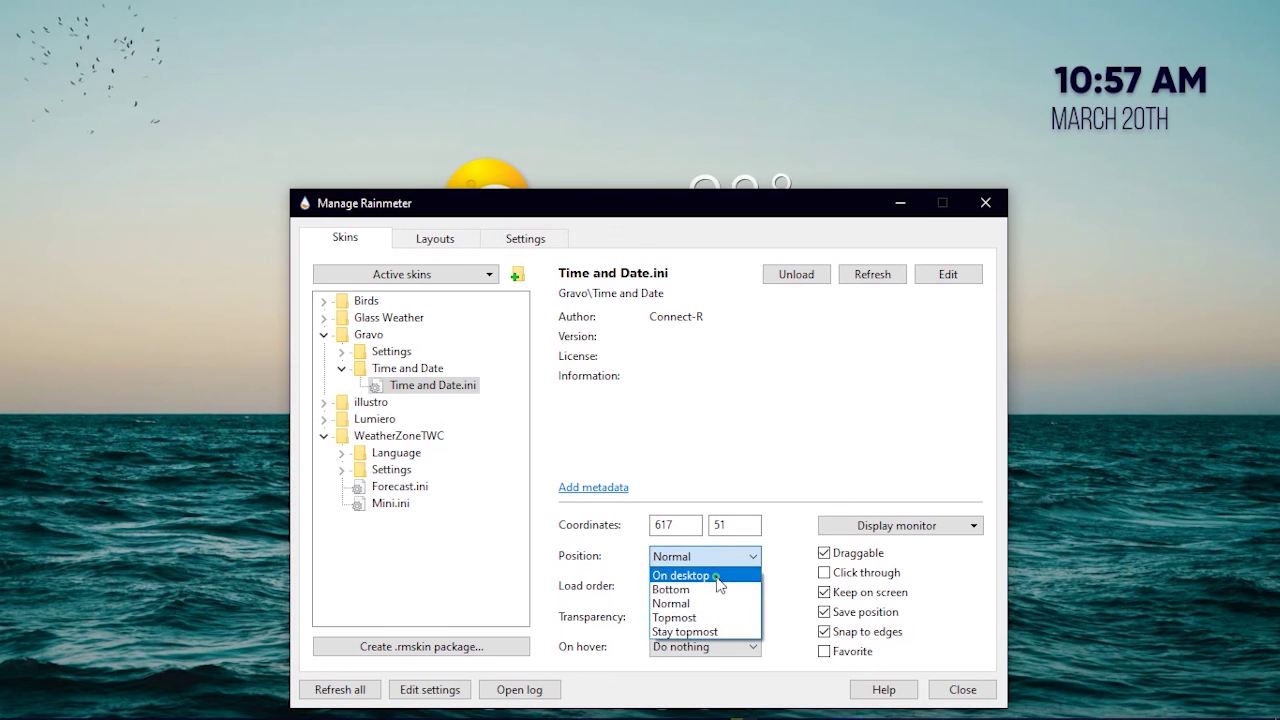
click(716, 576)
mouse_move(1119, 90)
mouse_down()
mouse_move(1159, 74)
mouse_move(1142, 87)
mouse_up()
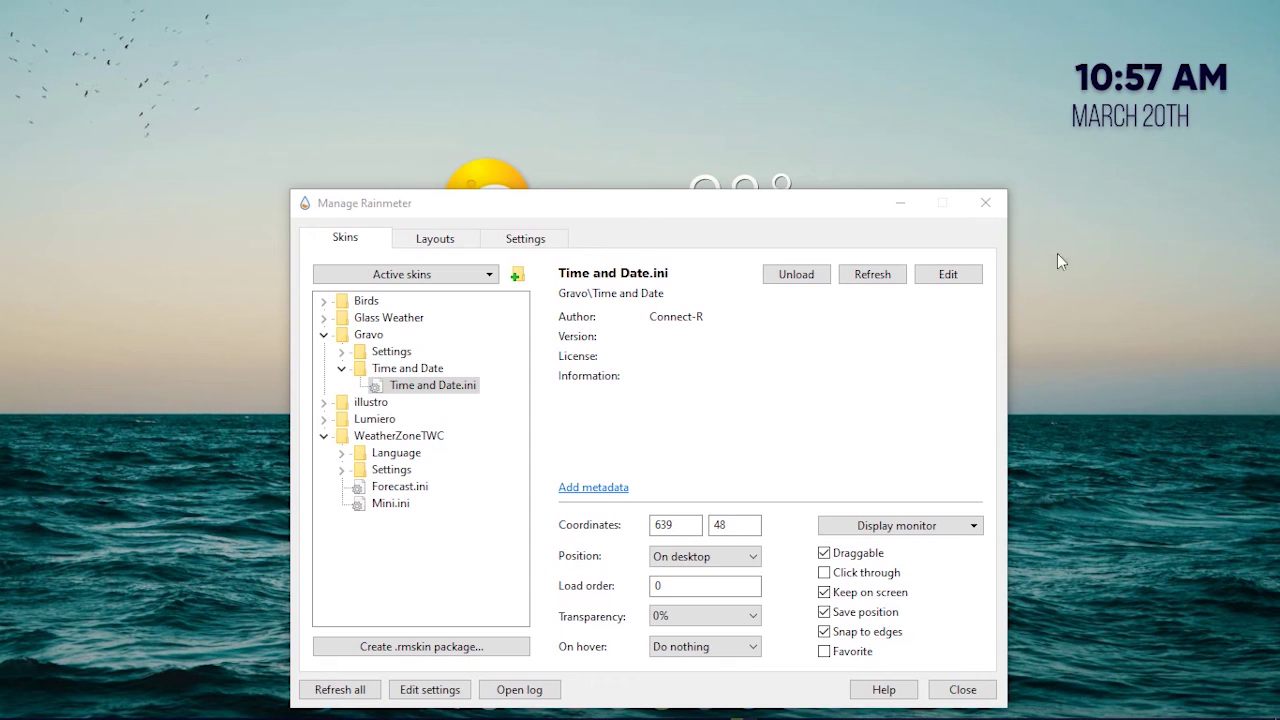
Step: Turn off dragging for the Time and Date skin and minimize the Manage Rainmeter window
click(838, 554)
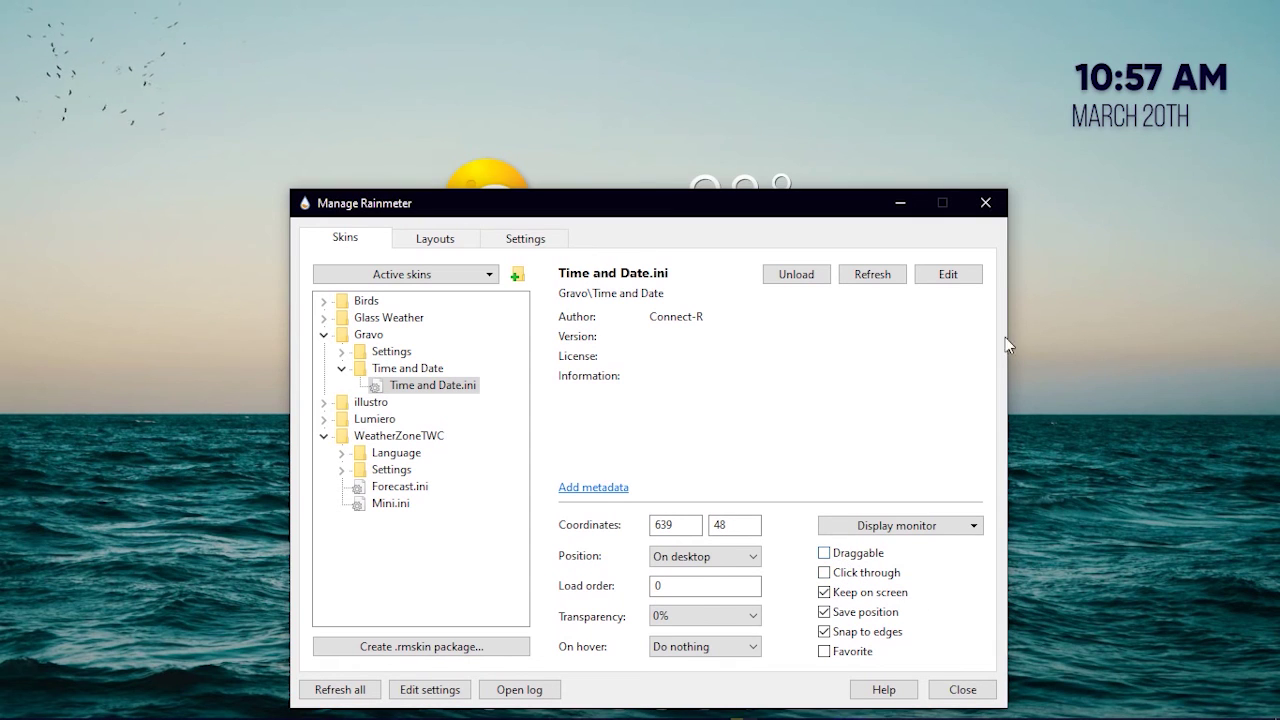
click(1119, 107)
click(928, 207)
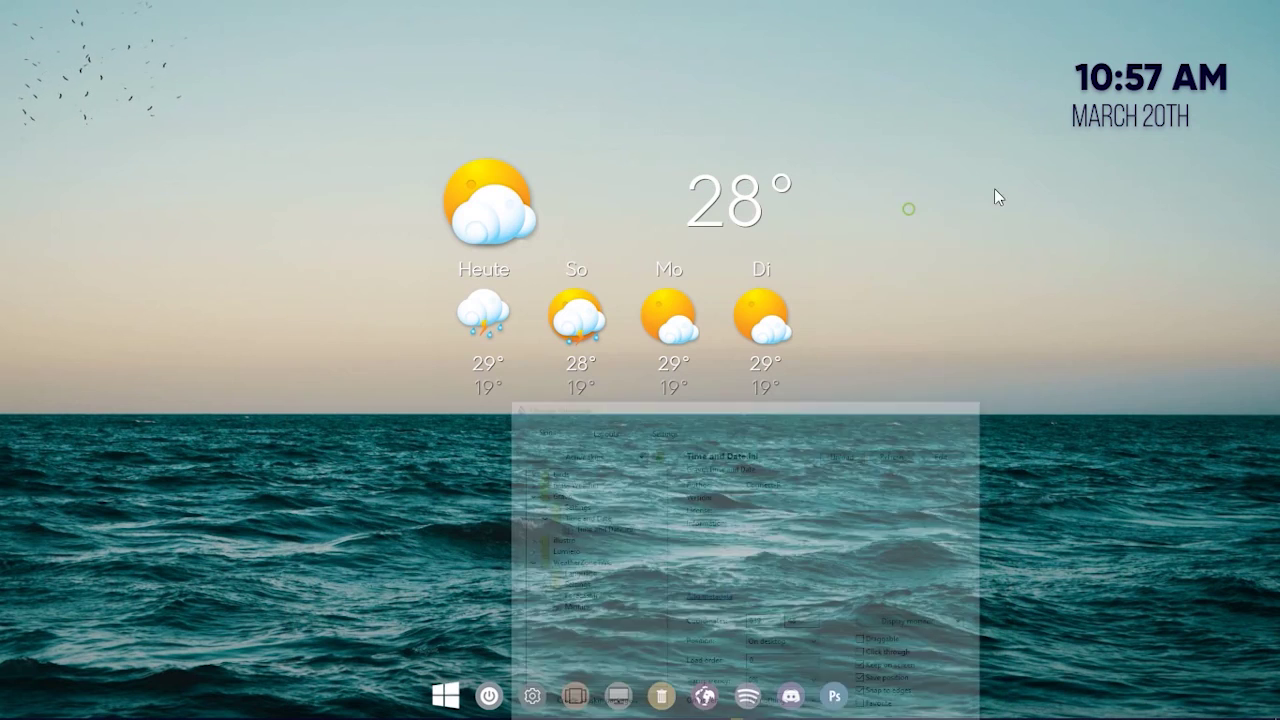
Step: Open the clock skin's settings, set its font color to RGB 6,2,43, and close the settings
click(1123, 91)
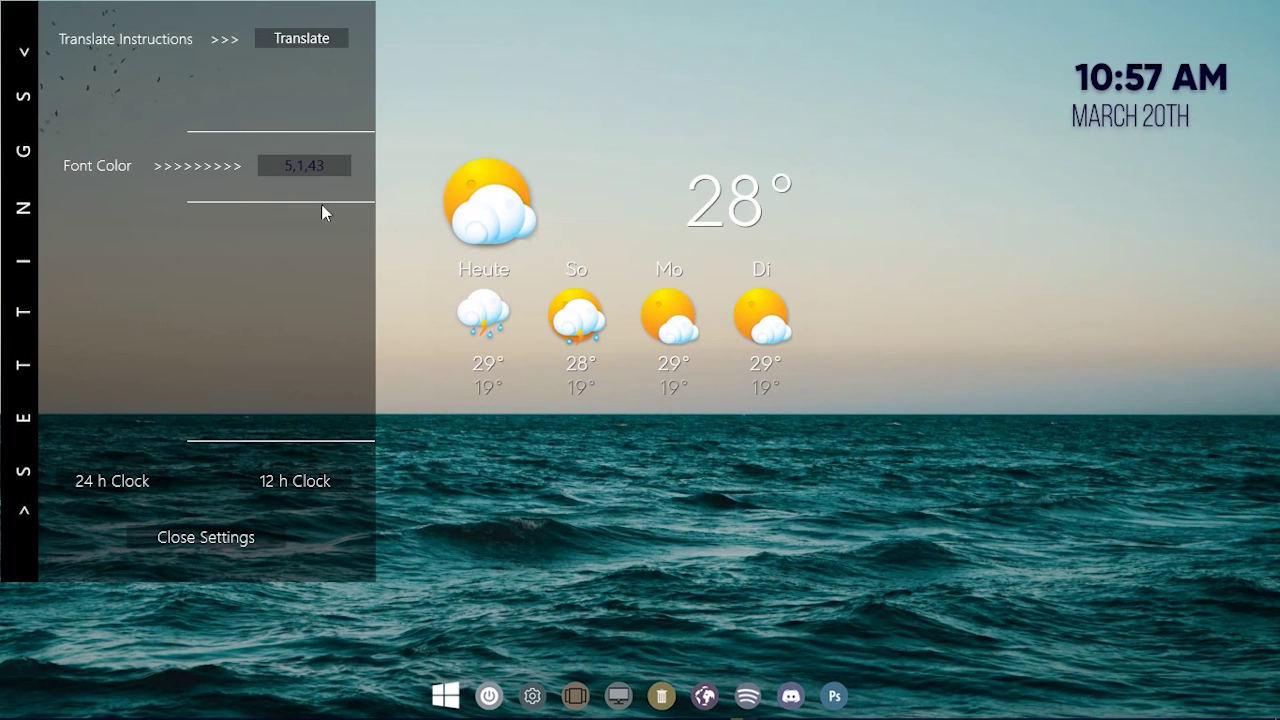
click(287, 167)
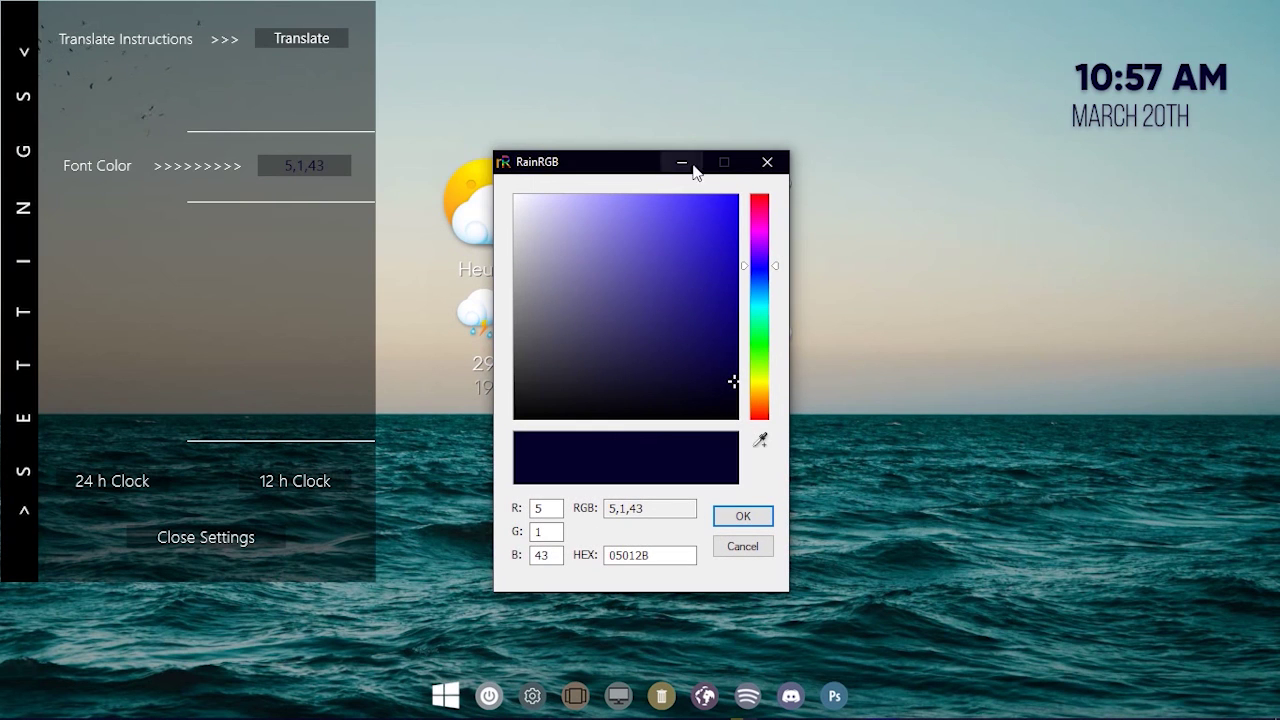
click(765, 163)
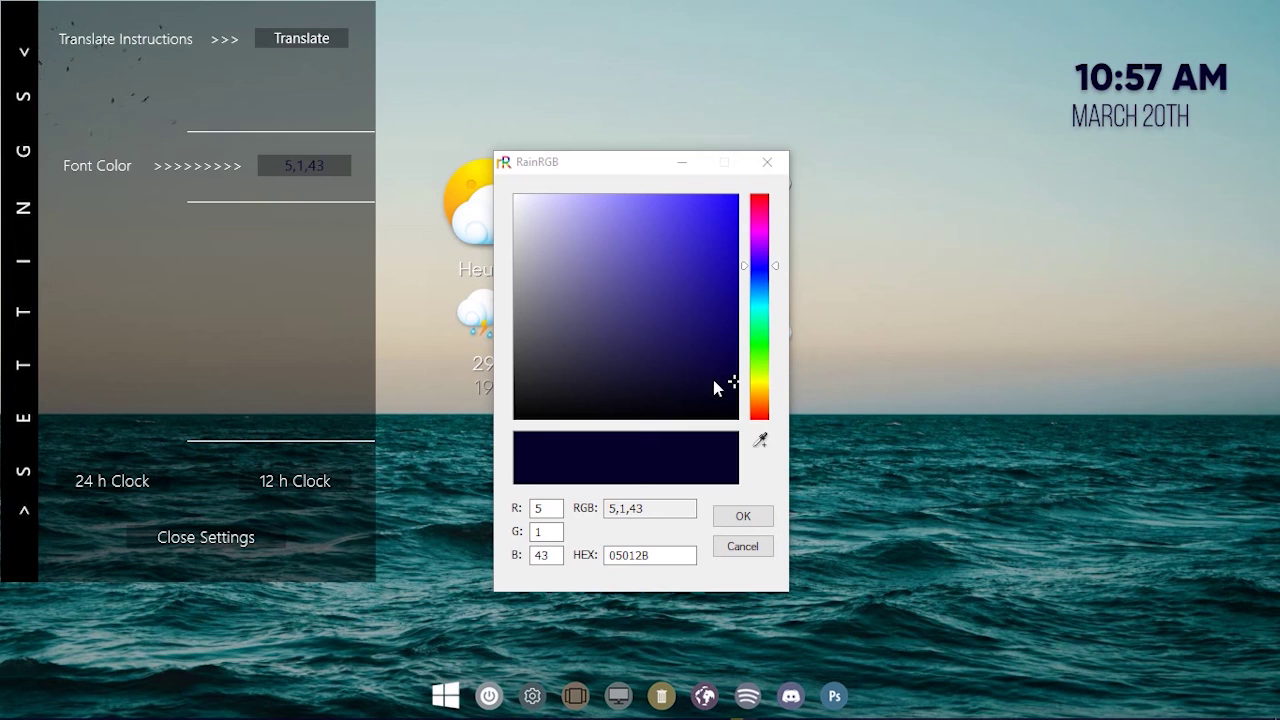
mouse_move(726, 384)
mouse_down()
mouse_move(723, 337)
mouse_move(657, 300)
mouse_move(726, 374)
mouse_move(724, 397)
mouse_move(727, 381)
mouse_up()
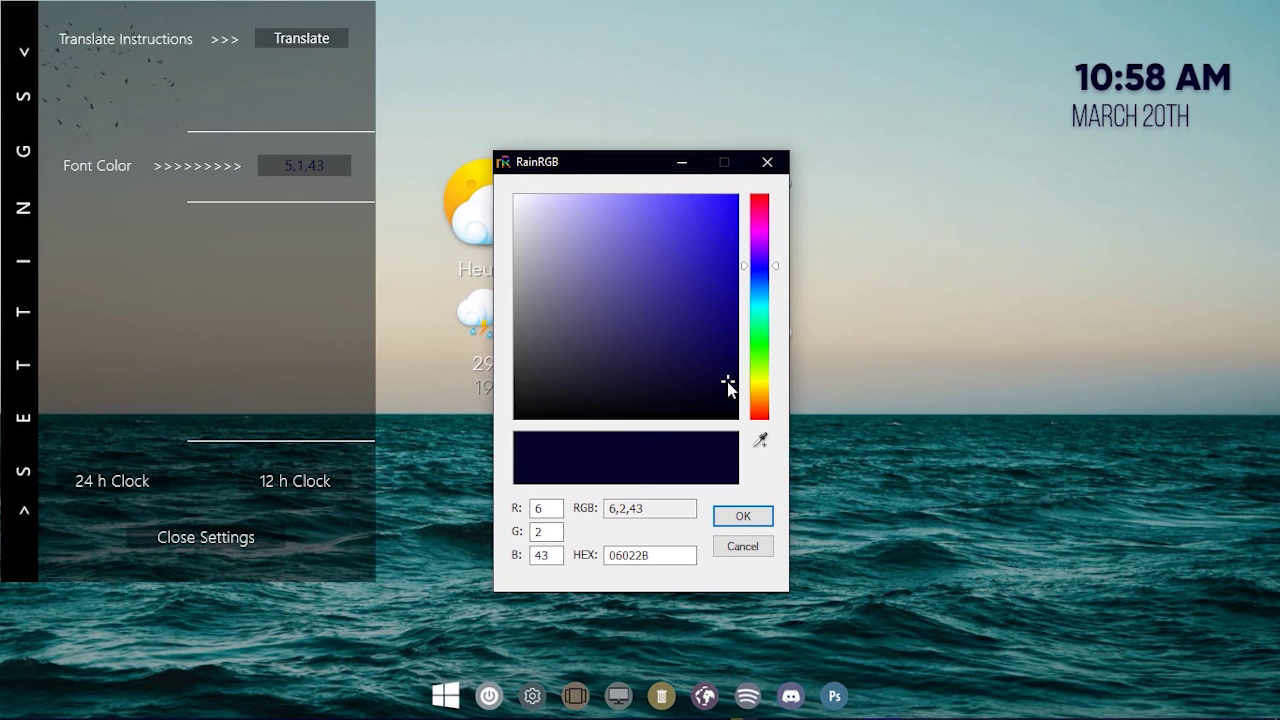
click(737, 518)
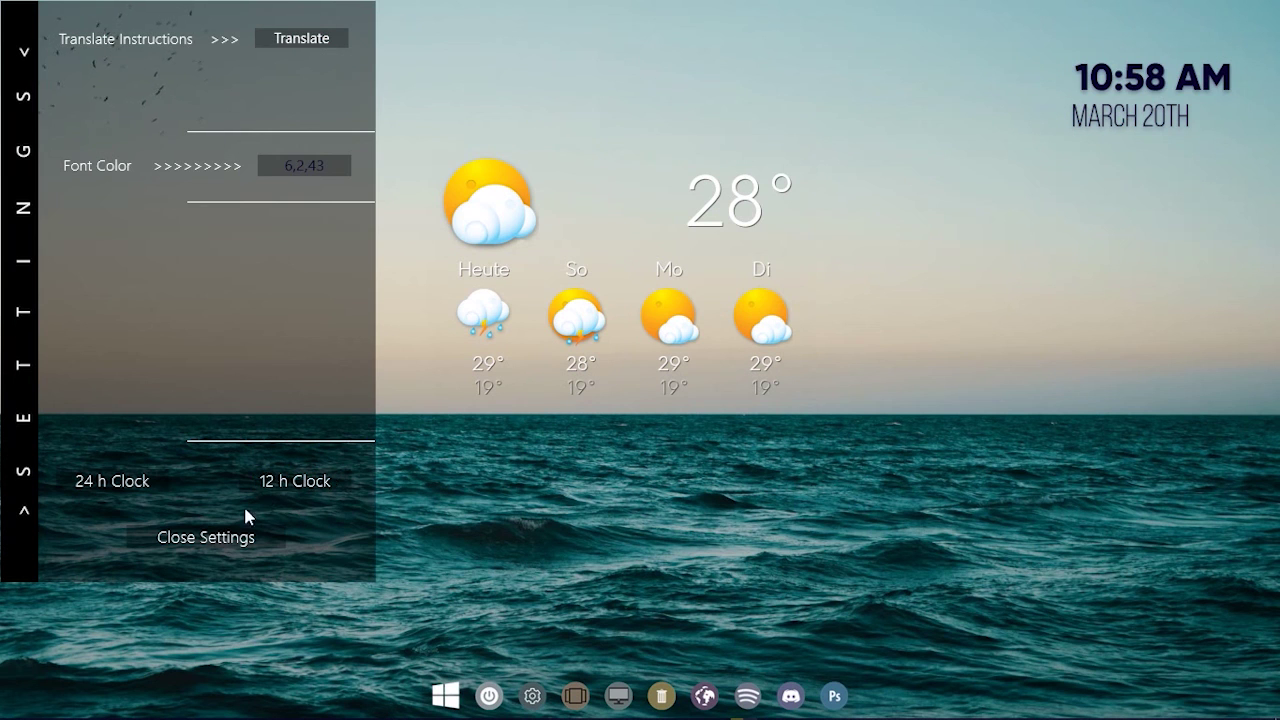
click(192, 541)
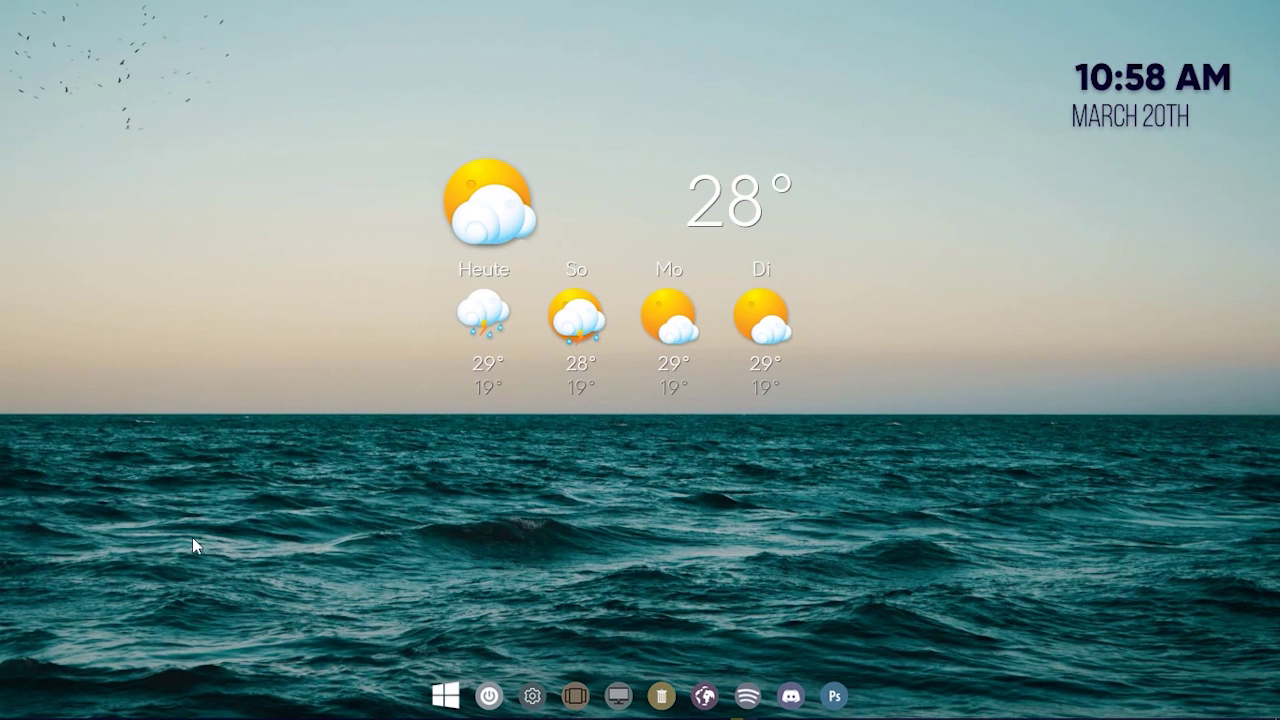